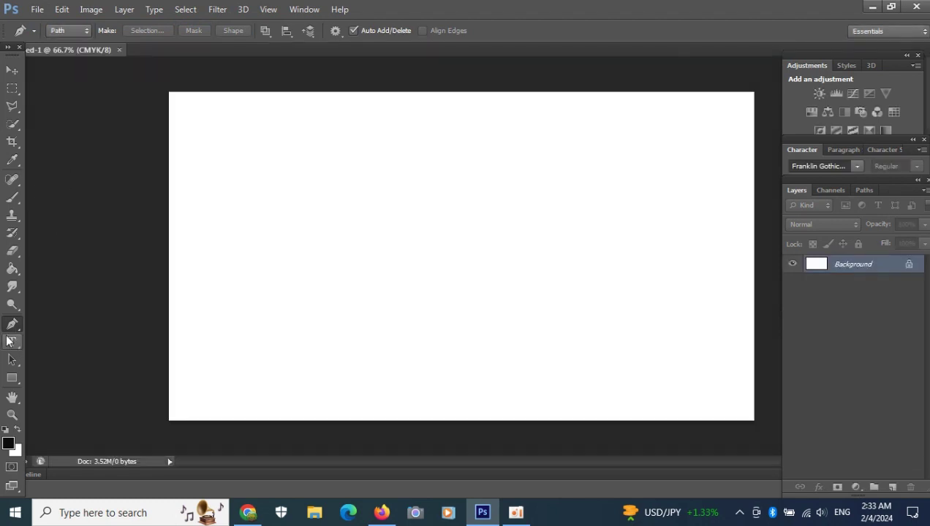
# Step: Create a wide paragraph text box across the middle of the canvas and enter "Pro"
pyautogui.click(11, 341)
pyautogui.moveTo(185, 230); pyautogui.dragTo(735, 338)
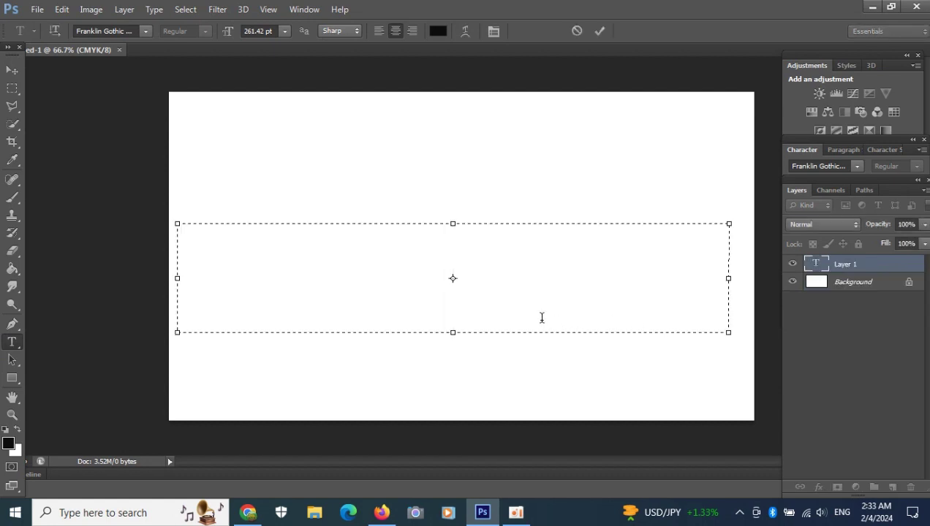
pyautogui.write('P')
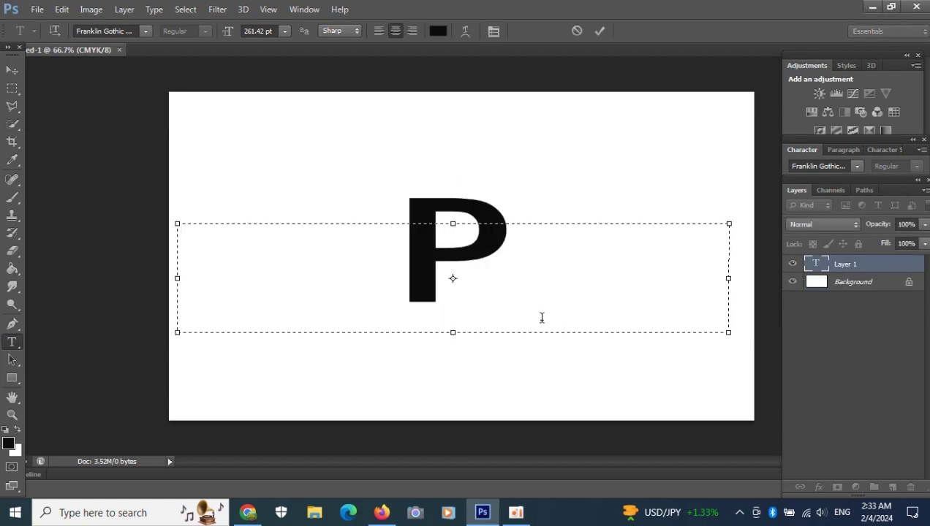
pyautogui.write('ro')
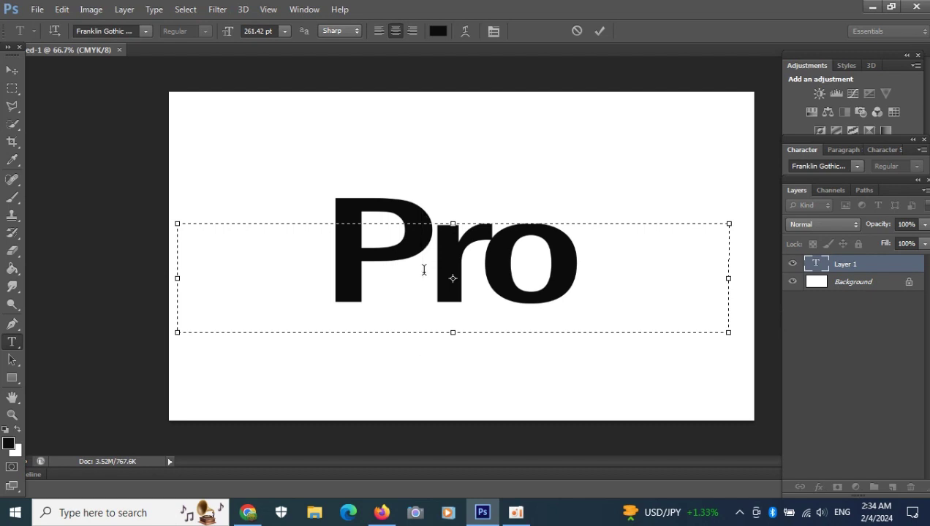
# Step: Insert a space between each letter of the "Pro" text and commit the text edit
pyautogui.hotkey('alt', 'Right')
pyautogui.press('Right')
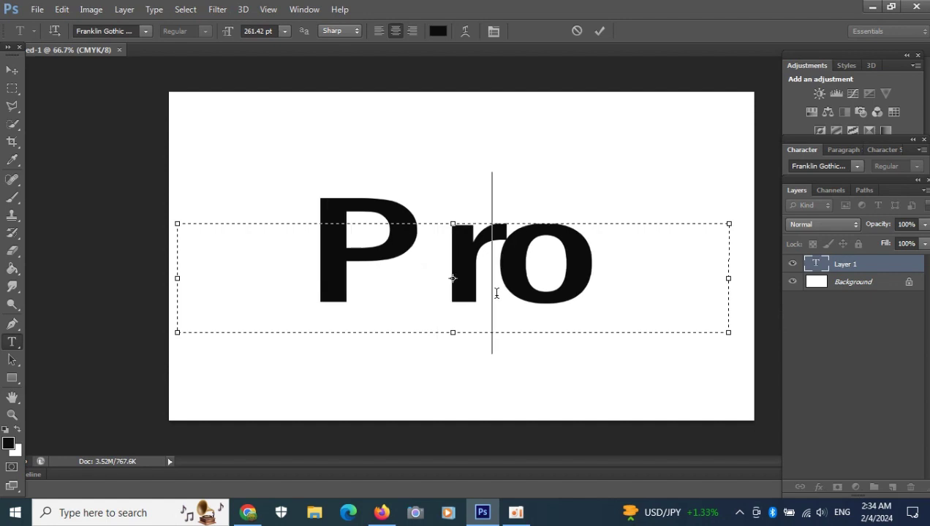
pyautogui.hotkey('alt', 'Right')
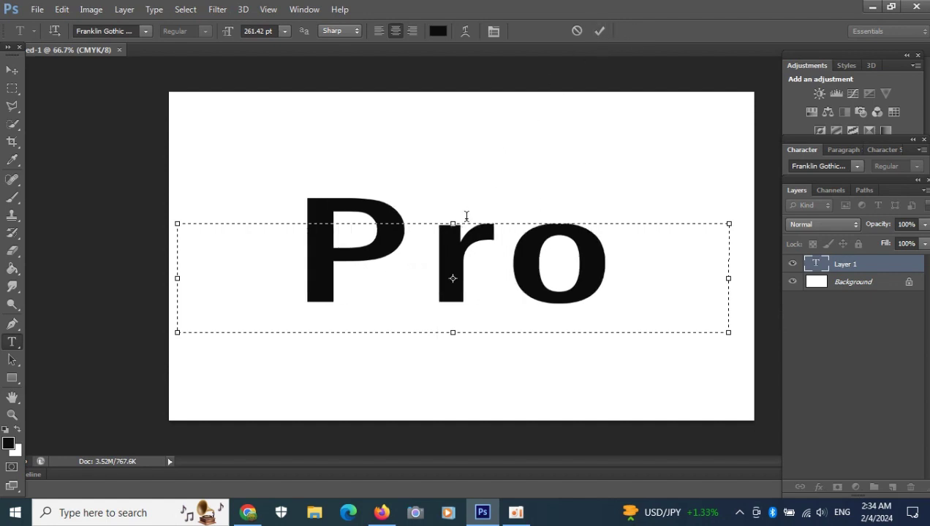
pyautogui.click(595, 34)
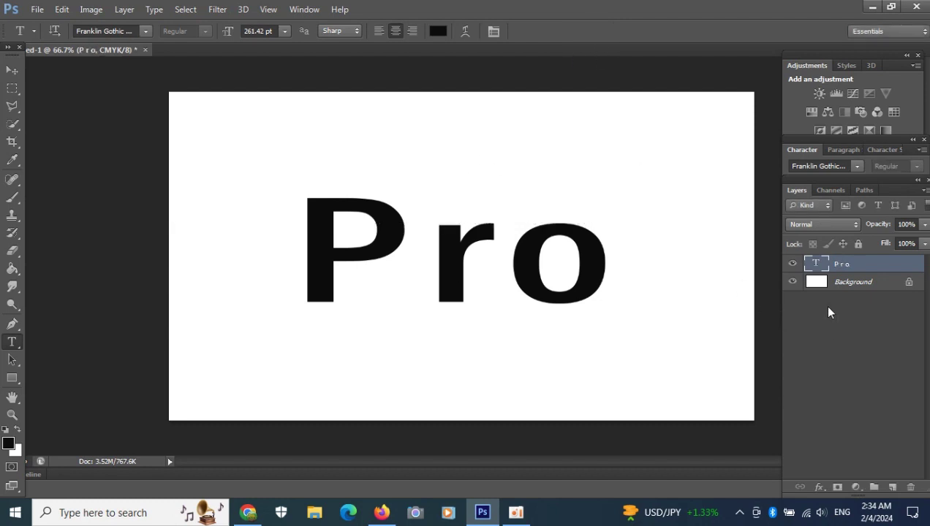
# Step: Rasterize the "P r o" text layer and copy a rectangular selection around the letter o to a new layer
pyautogui.rightClick(851, 266)
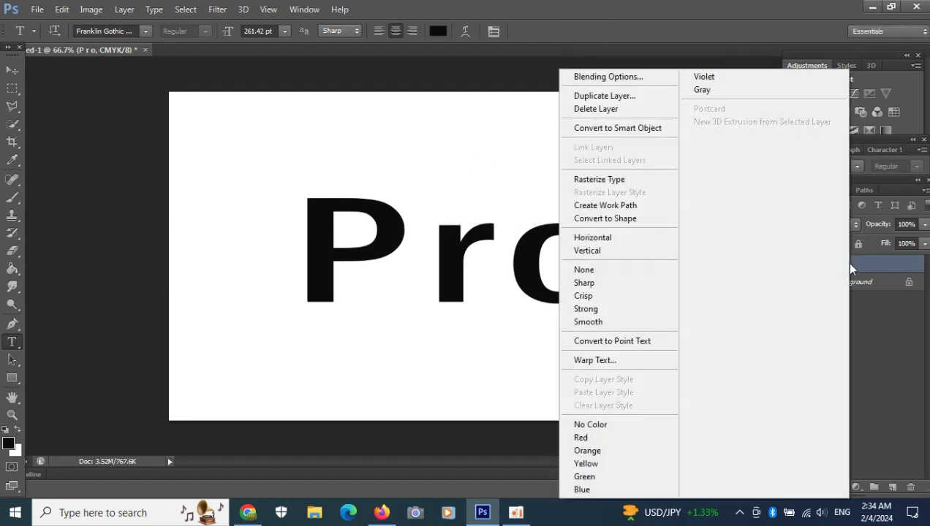
pyautogui.click(607, 180)
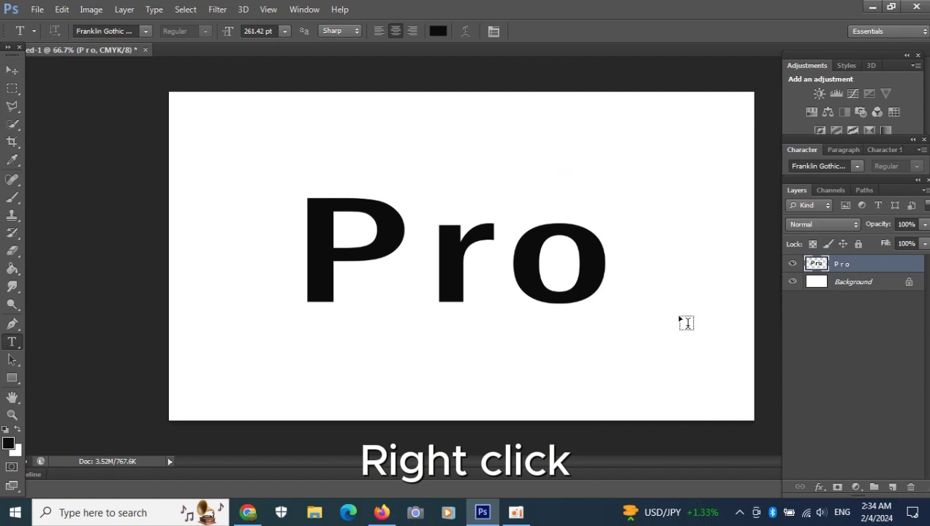
pyautogui.click(13, 88)
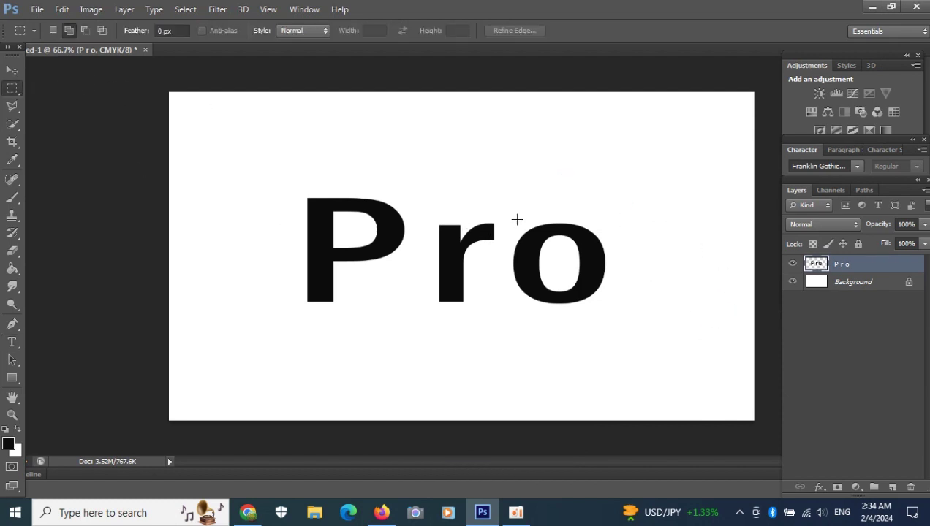
pyautogui.moveTo(507, 193); pyautogui.dragTo(633, 341)
pyautogui.rightClick(605, 257)
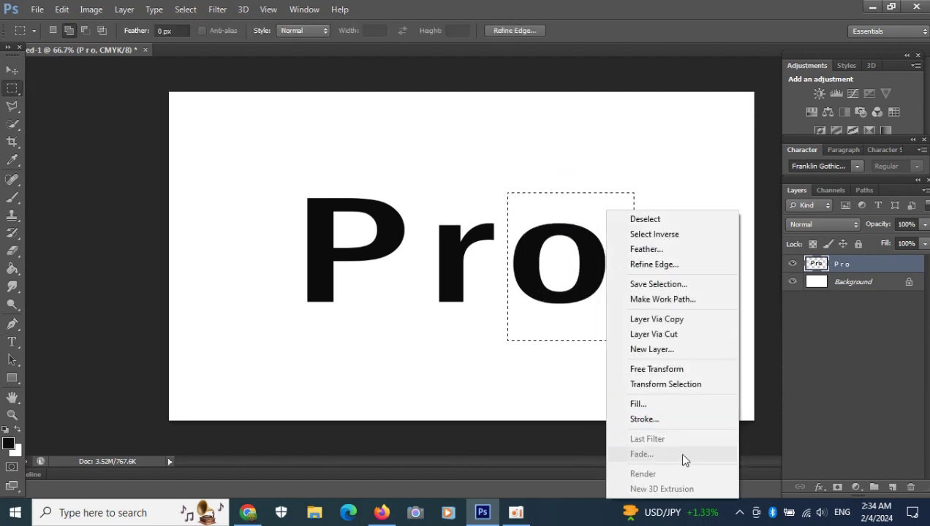
pyautogui.click(668, 319)
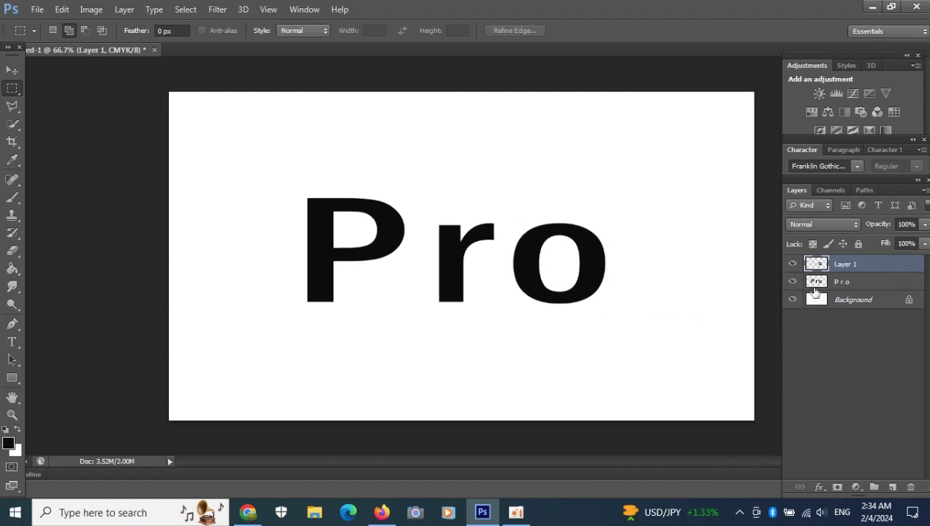
# Step: Copy the letter r from the "P r o" layer to a new layer using a rectangular selection
pyautogui.click(815, 287)
pyautogui.moveTo(420, 204); pyautogui.dragTo(506, 343)
pyautogui.rightClick(456, 319)
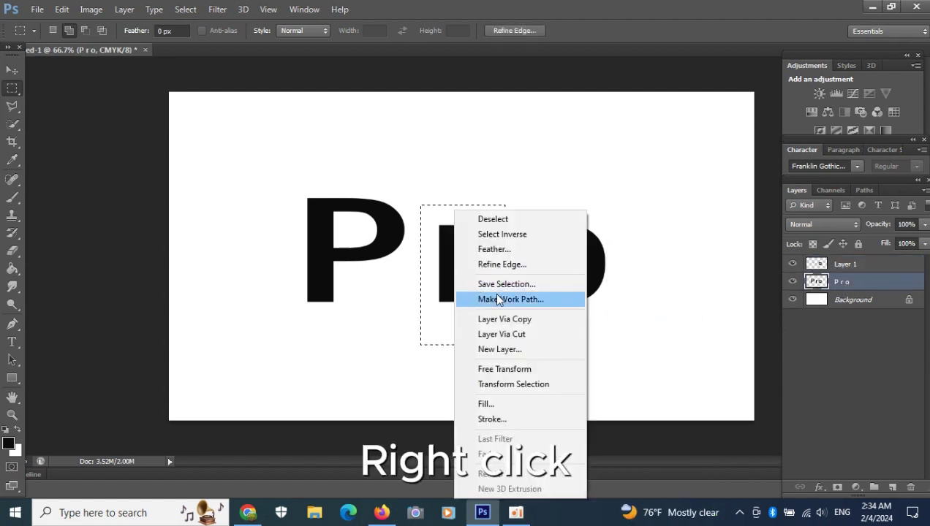
pyautogui.click(541, 319)
# Step: Copy the letter P from the "P r o" layer to its own new layer, then delete the "P r o" layer
pyautogui.moveTo(281, 181); pyautogui.dragTo(408, 315)
pyautogui.rightClick(354, 242)
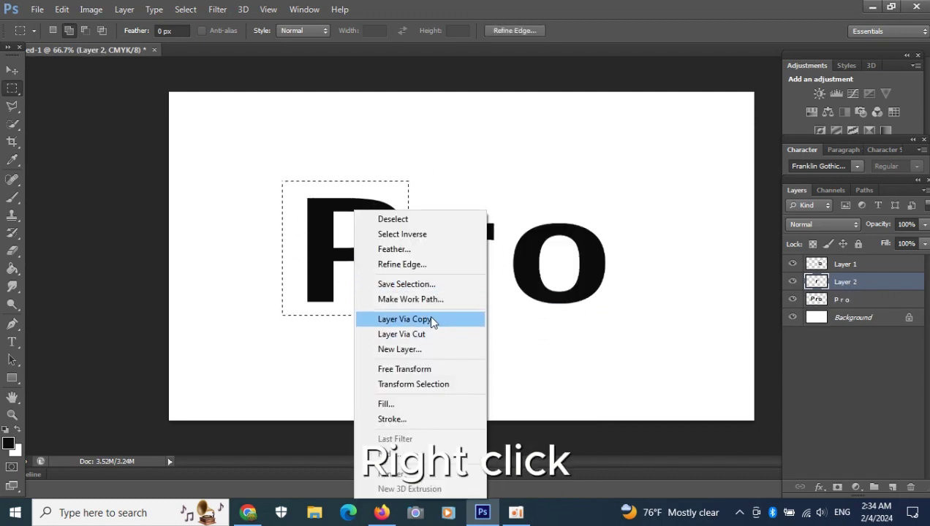
pyautogui.click(431, 319)
pyautogui.press('Return')
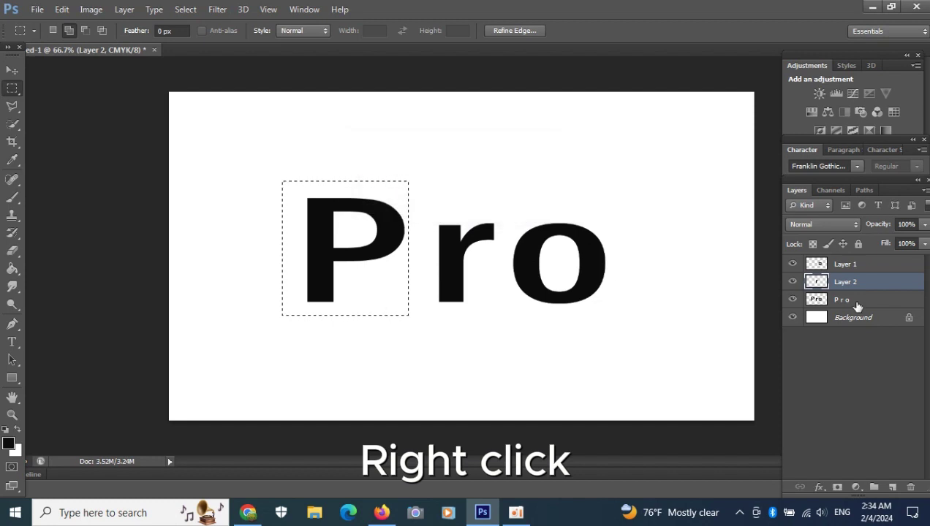
pyautogui.click(857, 304)
pyautogui.rightClick(312, 210)
pyautogui.click(430, 319)
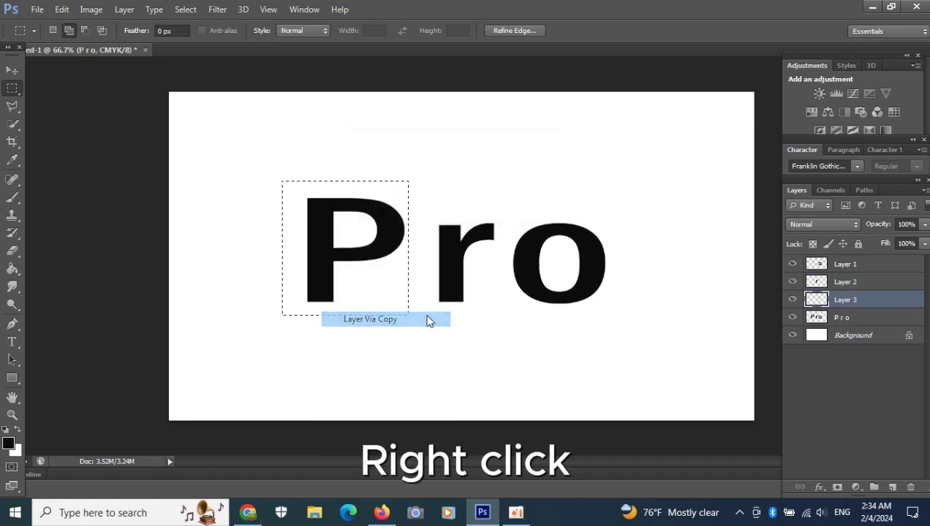
pyautogui.moveTo(861, 319); pyautogui.dragTo(910, 487)
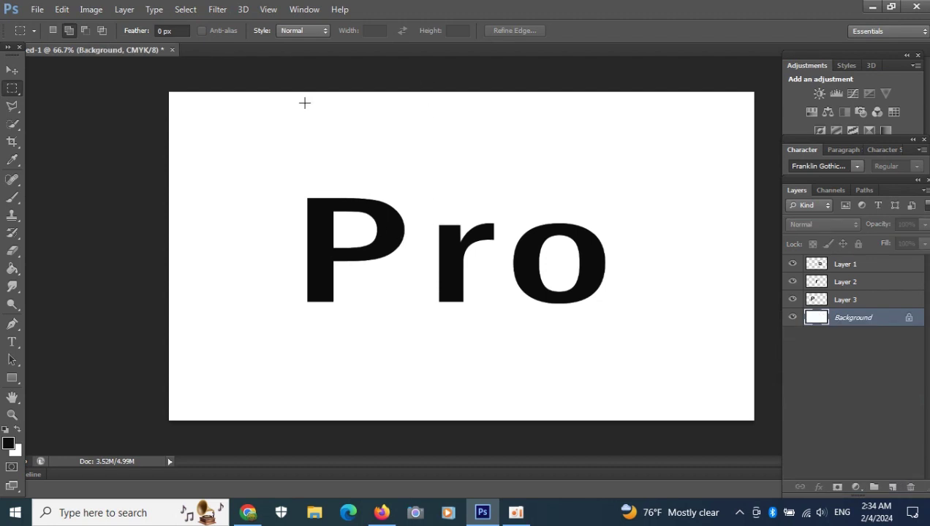
# Step: Start a Pen tool path at the lower-left corner of the r, curving up its stem and out past the end of its arm
pyautogui.click(12, 324)
pyautogui.hotkey('ctrl', '+')
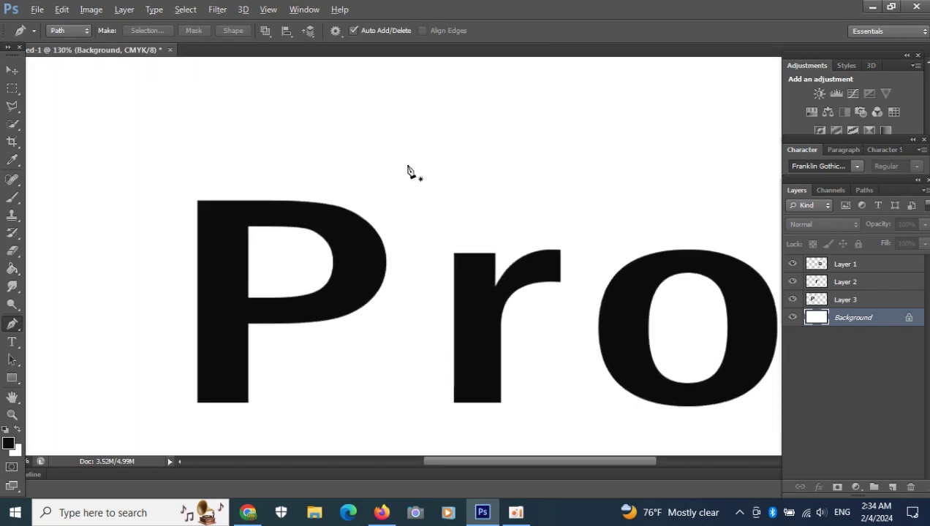
pyautogui.scroll(-3, 409, 173)
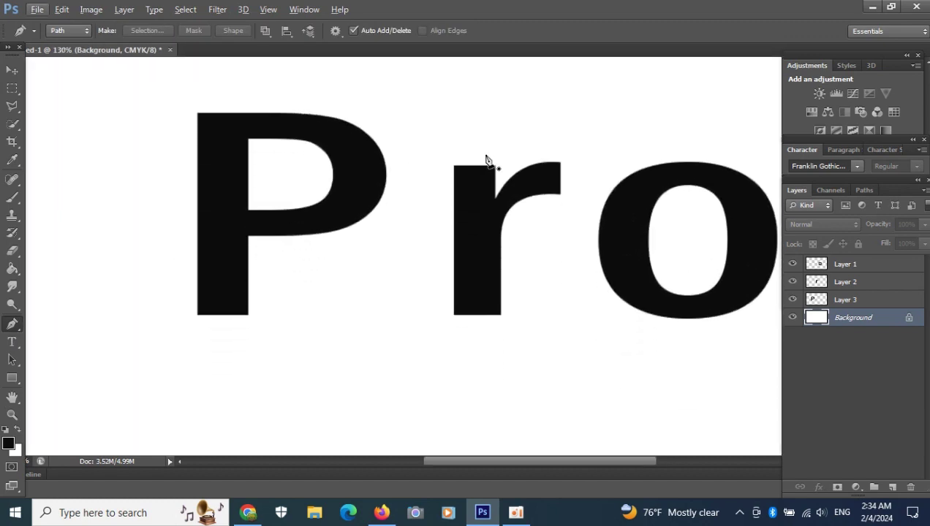
pyautogui.click(454, 315)
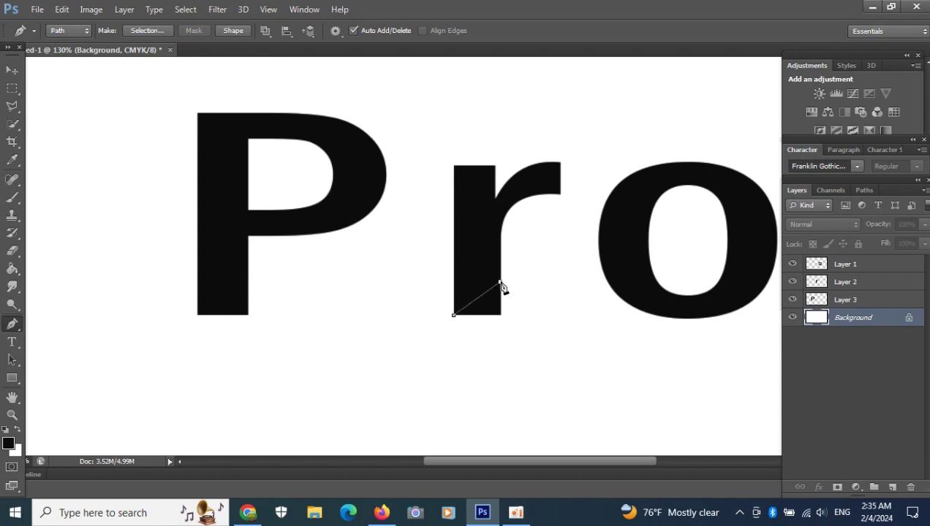
pyautogui.moveTo(501, 282); pyautogui.dragTo(502, 262)
pyautogui.moveTo(501, 223); pyautogui.dragTo(504, 215)
pyautogui.moveTo(578, 173); pyautogui.dragTo(598, 169)
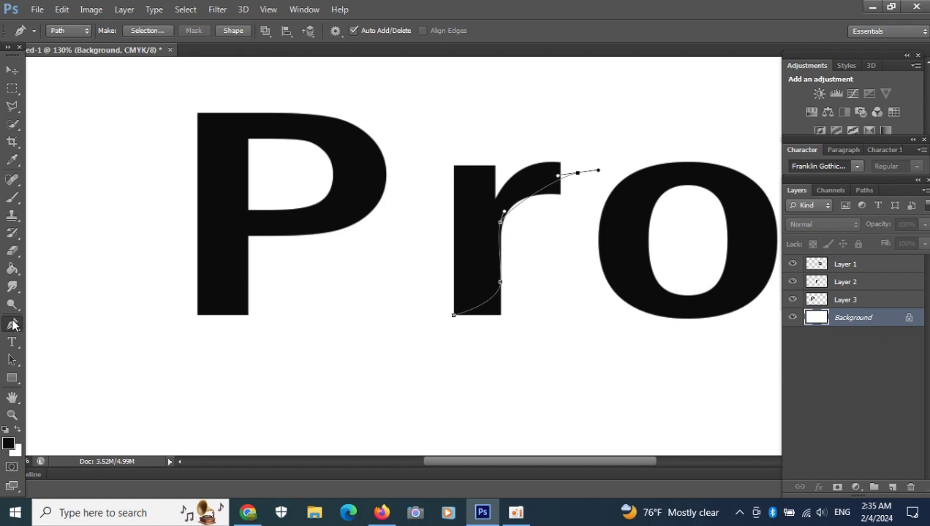
# Step: Adjust the direction handles of the path's last two anchor points so the curve bends more fully through the r's arm
pyautogui.click(504, 212)
pyautogui.hotkey('ctrl', 'z')
pyautogui.rightClick(5, 326)
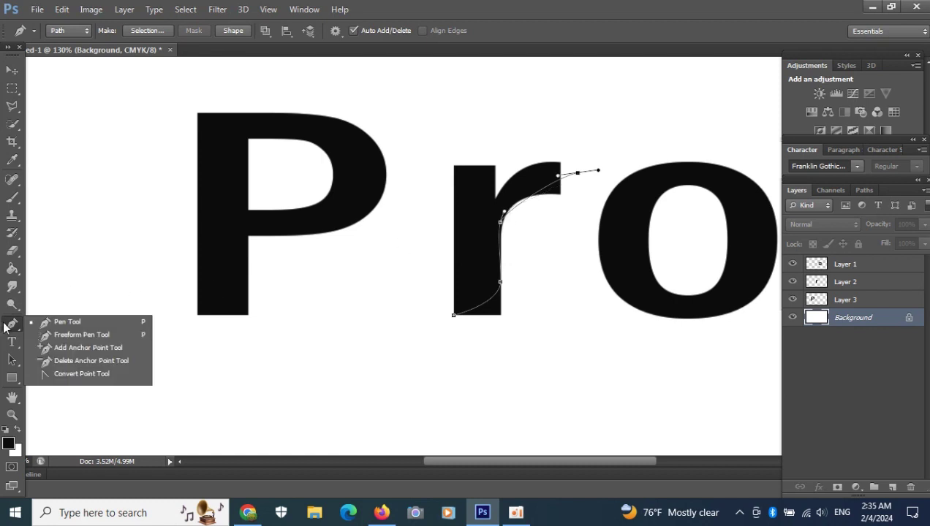
pyautogui.click(76, 343)
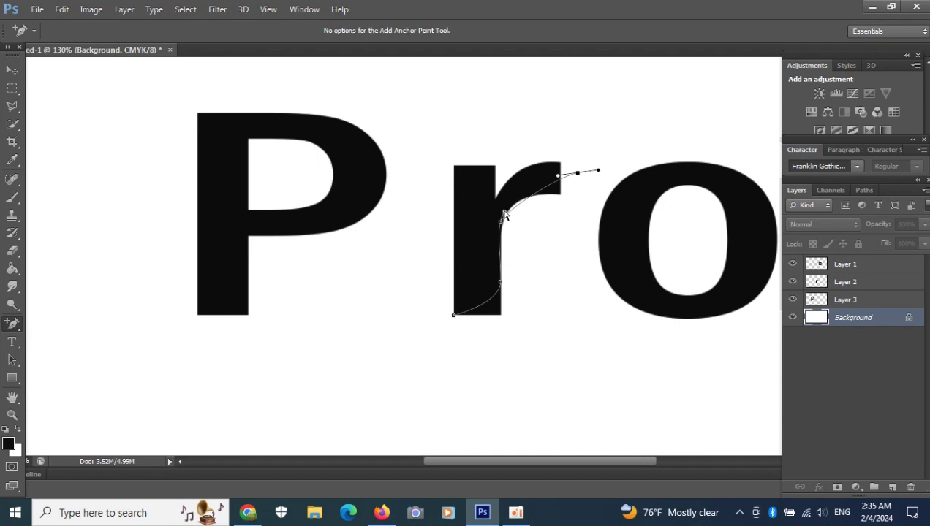
pyautogui.moveTo(504, 212); pyautogui.dragTo(514, 189)
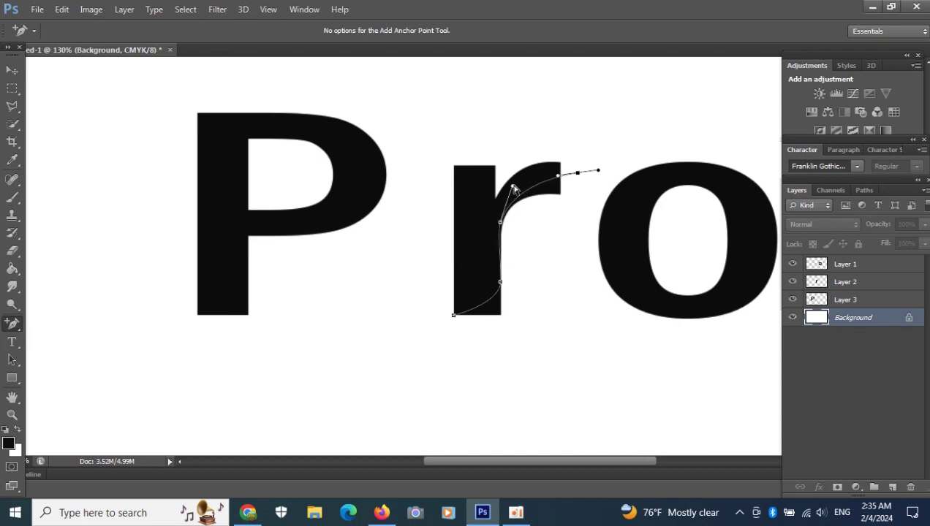
pyautogui.moveTo(597, 171); pyautogui.dragTo(556, 182)
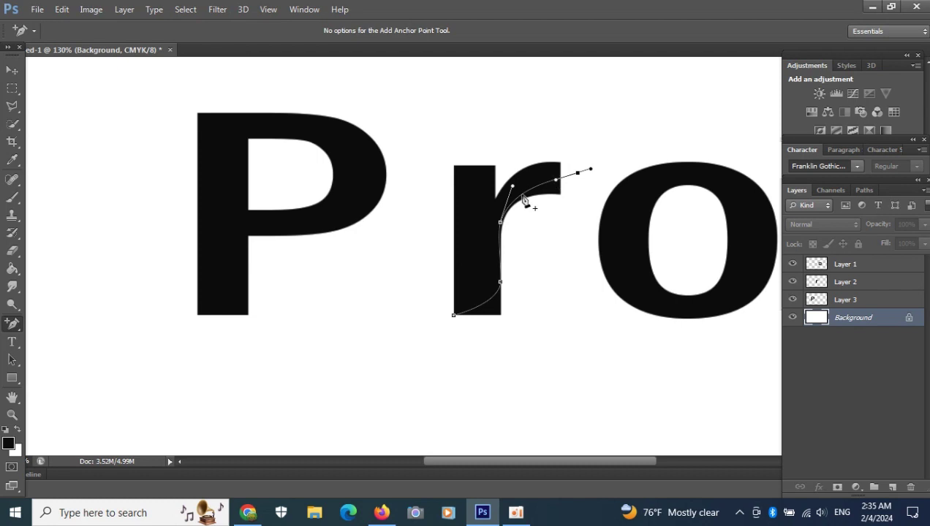
# Step: Extend the path with the Pen tool to a tip above the o's upper-left edge and curve it back beneath the r's arm
pyautogui.rightClick(17, 328)
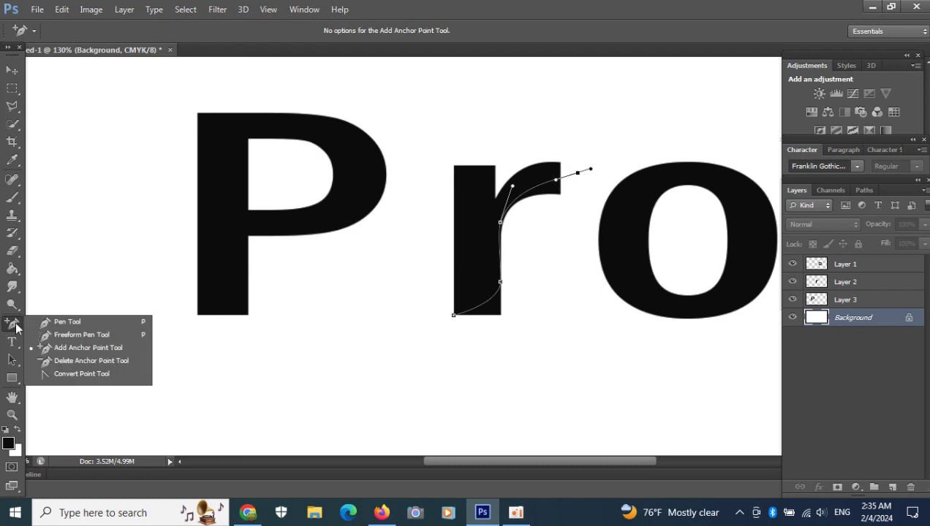
pyautogui.click(58, 325)
pyautogui.moveTo(604, 161); pyautogui.dragTo(625, 150)
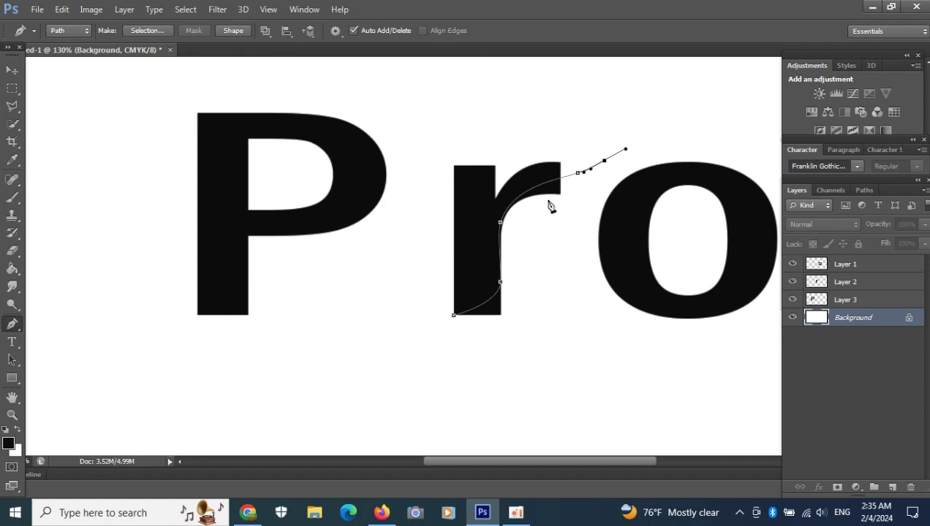
pyautogui.moveTo(548, 200); pyautogui.dragTo(514, 212)
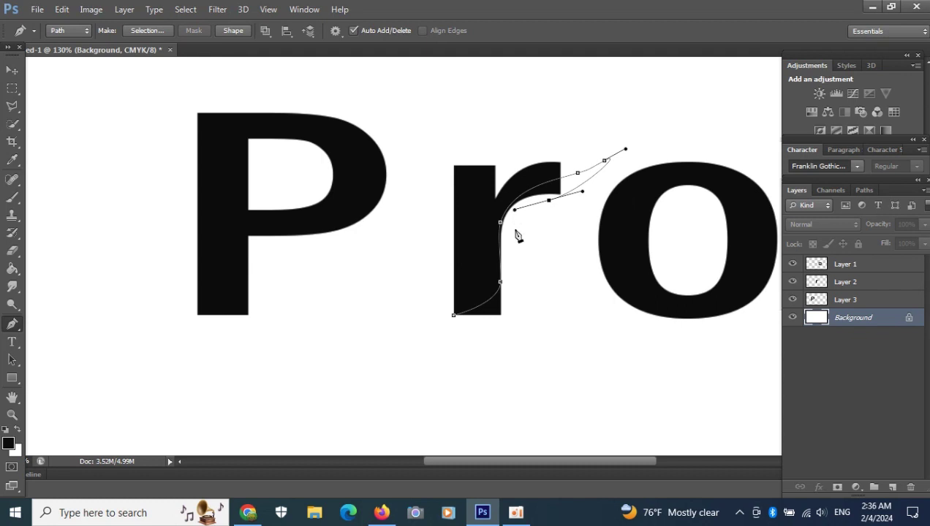
pyautogui.moveTo(522, 221); pyautogui.dragTo(513, 229)
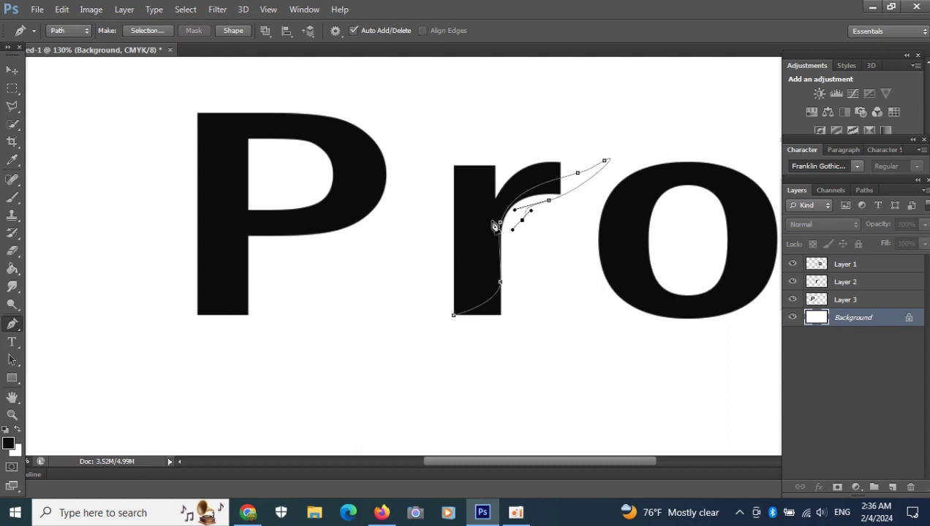
pyautogui.hotkey('ctrl', 'z')
pyautogui.moveTo(528, 218); pyautogui.dragTo(515, 230)
pyautogui.hotkey('ctrl', 'z')
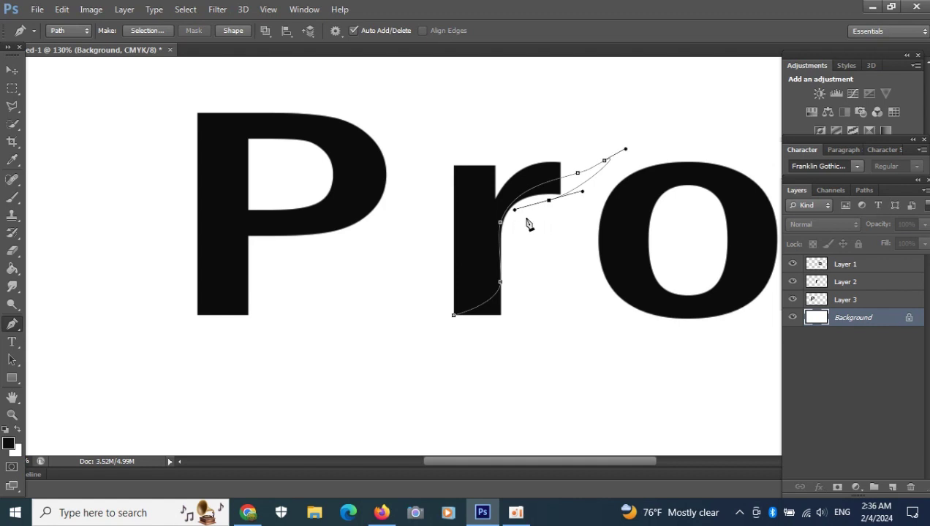
pyautogui.click(525, 218)
pyautogui.hotkey('ctrl', 'z')
# Step: Shorten and flatten the direction handle of the anchor point beneath the r's arm
pyautogui.rightClick(11, 329)
pyautogui.click(53, 343)
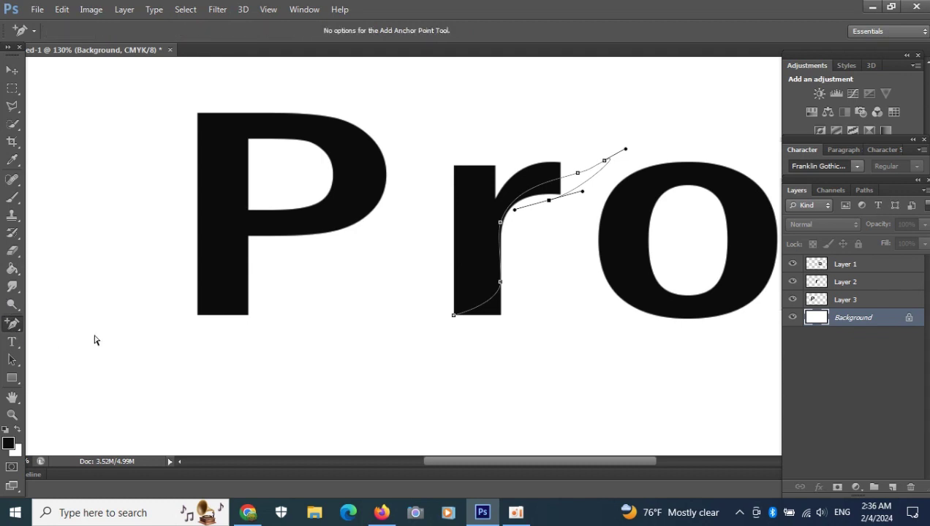
pyautogui.moveTo(514, 213); pyautogui.dragTo(537, 205)
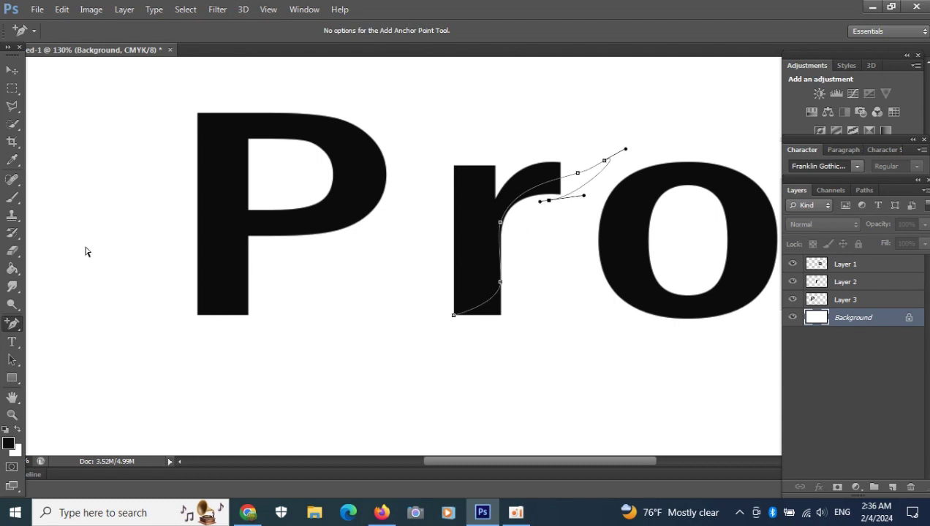
# Step: Add a curved Pen tool anchor point just outside the r's inner bend, turning the path down toward the stem
pyautogui.rightClick(19, 323)
pyautogui.click(67, 322)
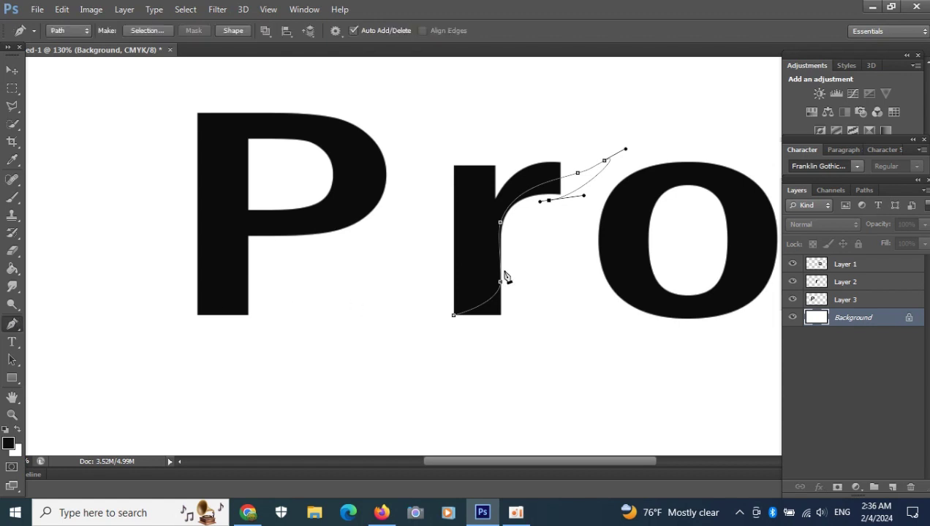
pyautogui.click(515, 225)
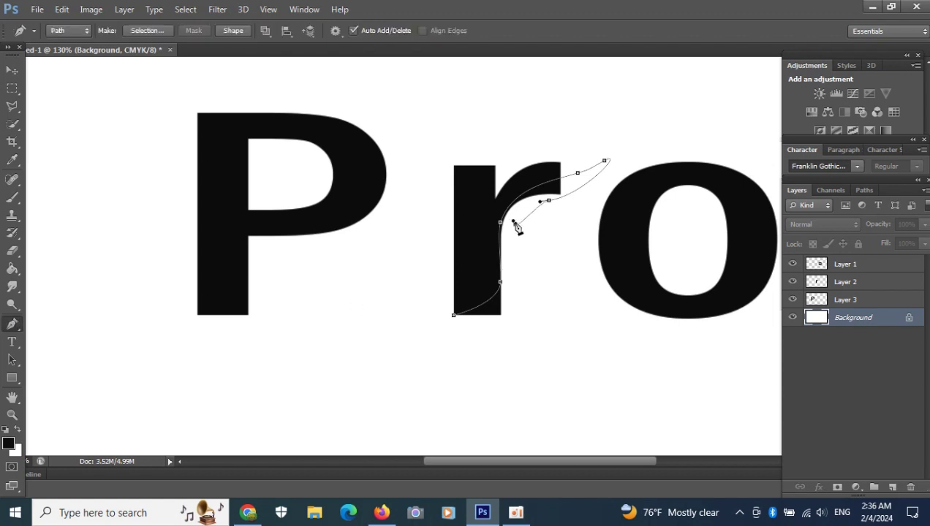
pyautogui.moveTo(515, 223); pyautogui.dragTo(520, 233)
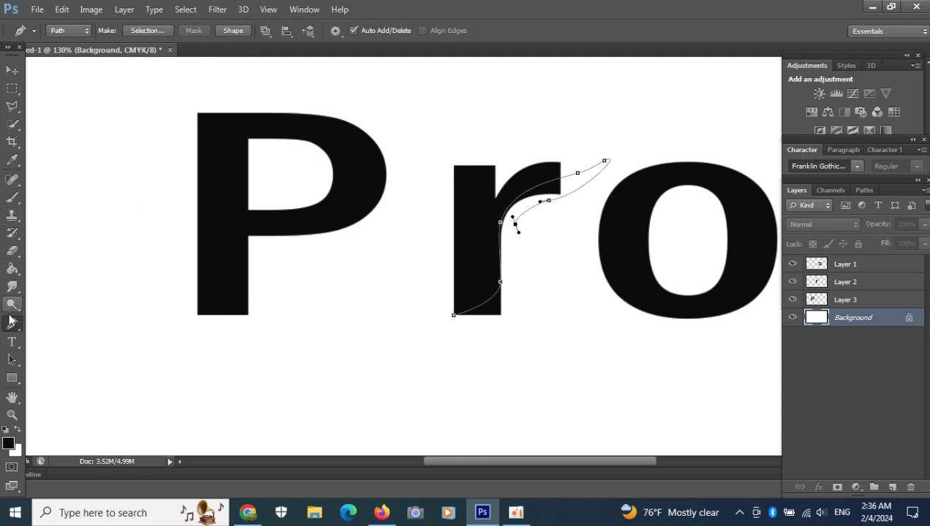
# Step: Nudge the anchor points beneath the r's arm, on the upper edge and at the inner tip with the Add Anchor Point tool
pyautogui.click(11, 322)
pyautogui.click(68, 348)
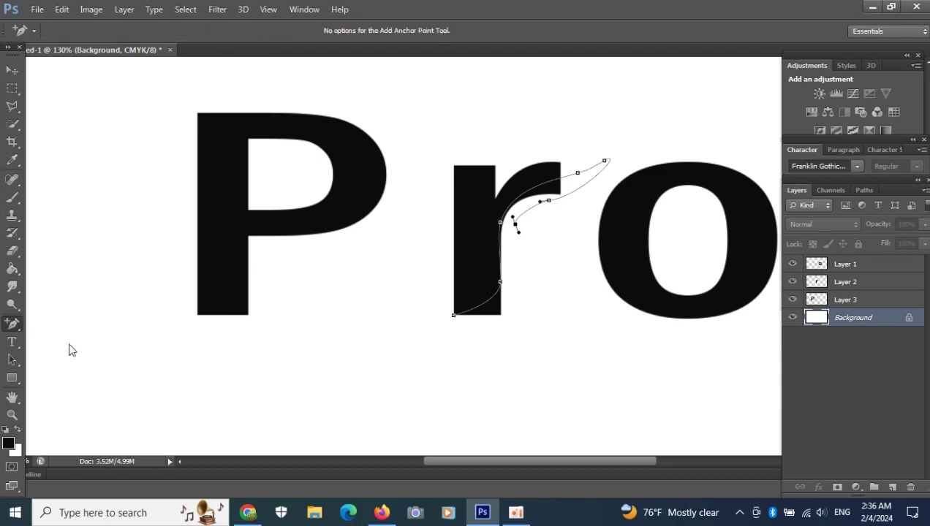
pyautogui.click(548, 200)
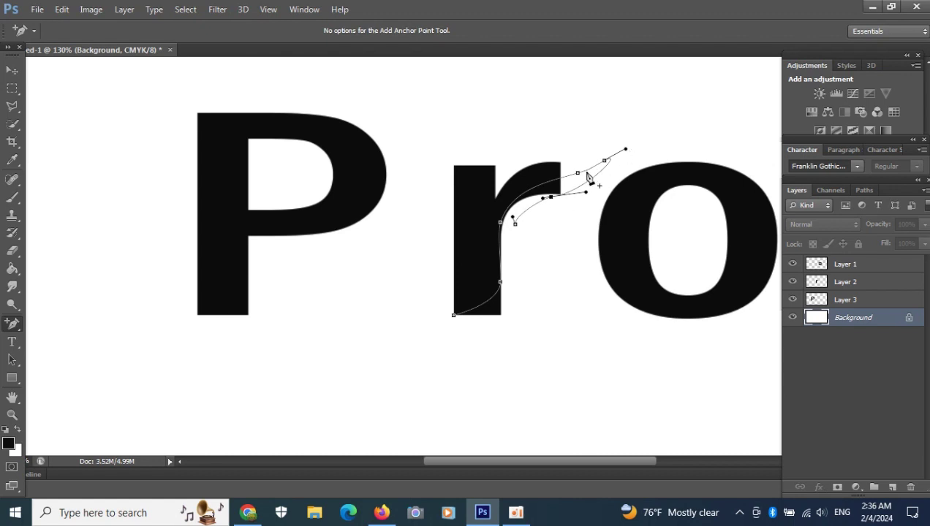
pyautogui.moveTo(574, 173); pyautogui.dragTo(582, 176)
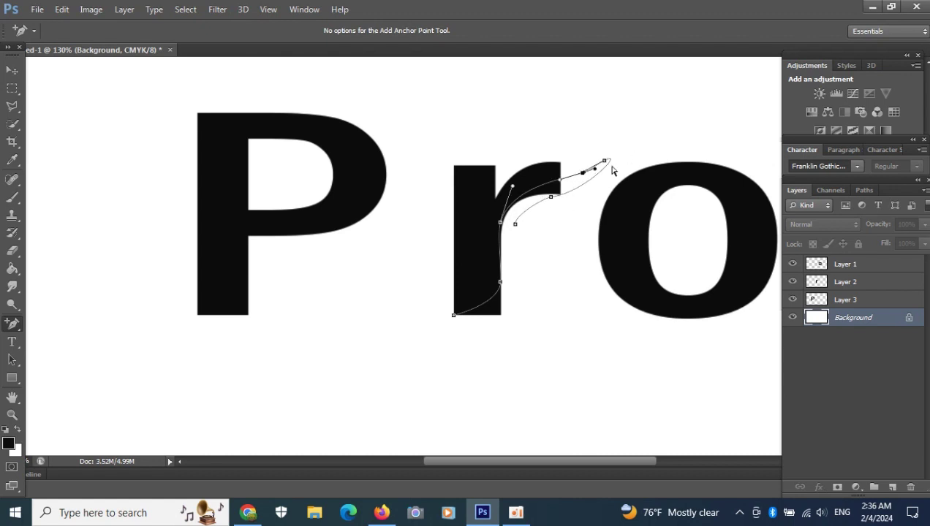
pyautogui.click(604, 165)
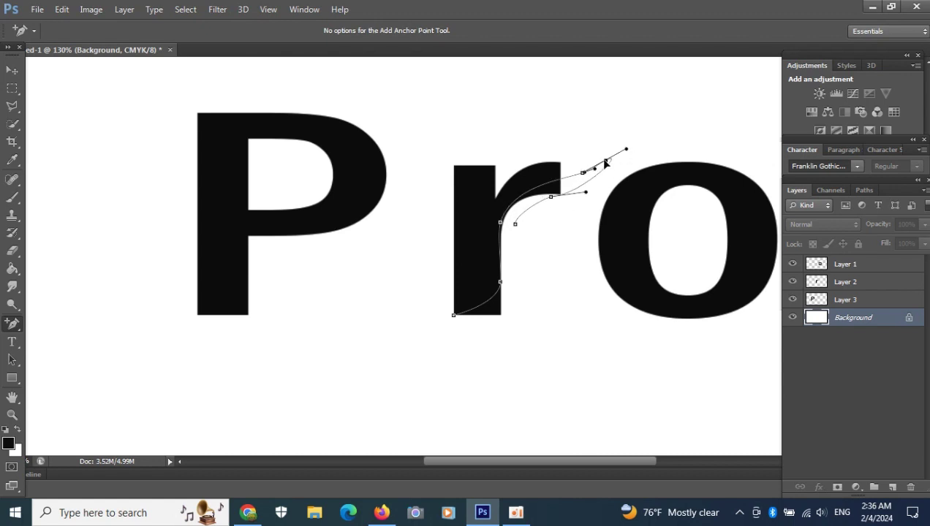
pyautogui.moveTo(604, 167); pyautogui.dragTo(608, 165)
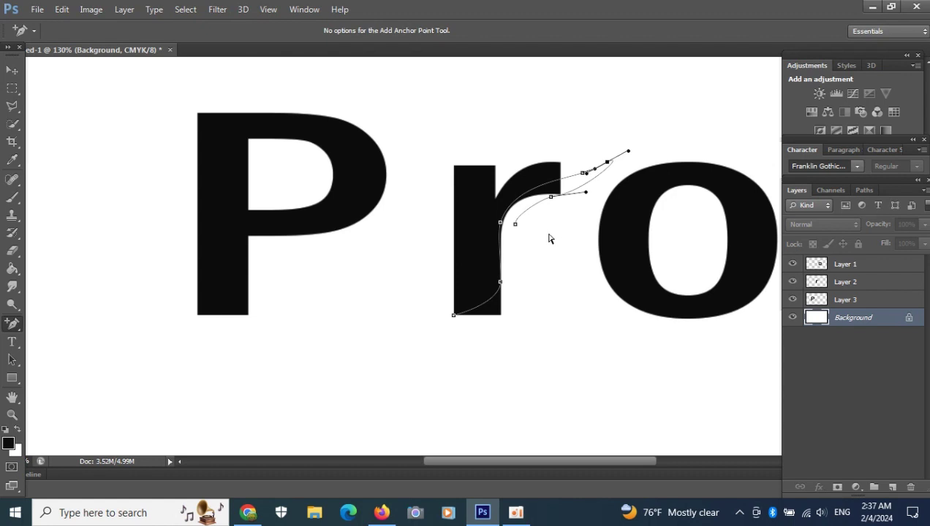
# Step: Continue the path with the Pen tool from the r's inner bend to a curved anchor point above the o's upper-left edge
pyautogui.rightClick(7, 326)
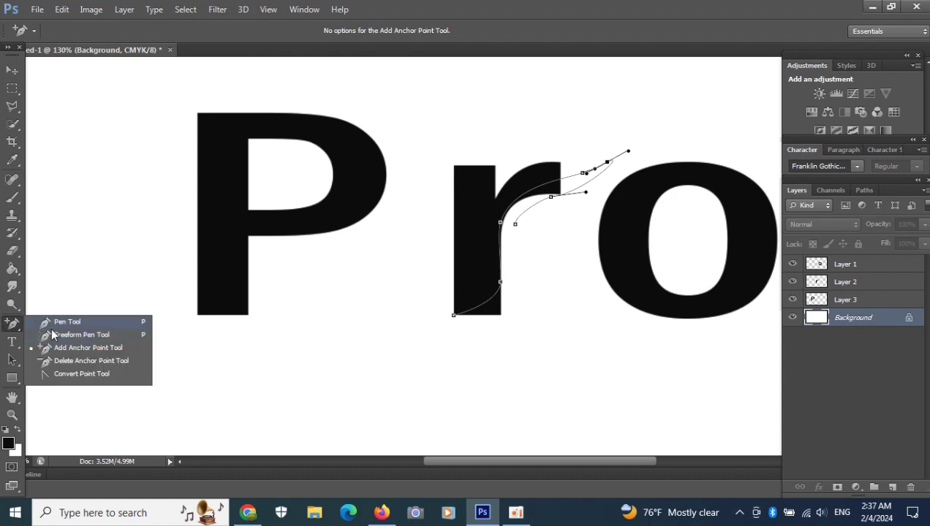
pyautogui.click(59, 322)
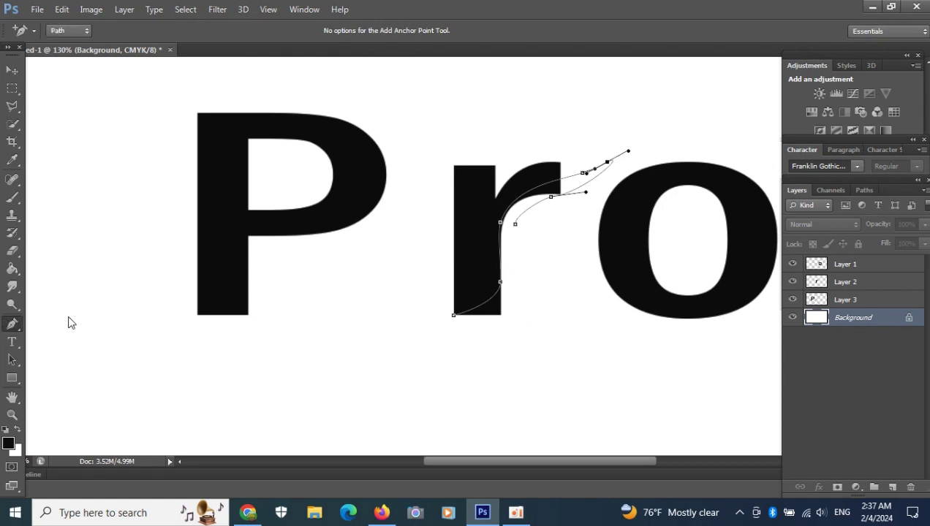
pyautogui.click(515, 226)
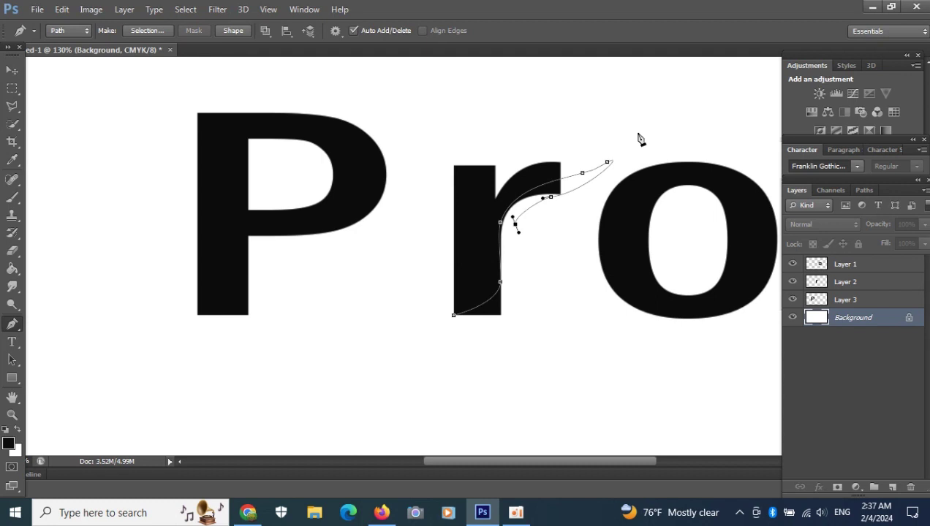
pyautogui.moveTo(639, 133); pyautogui.dragTo(625, 149)
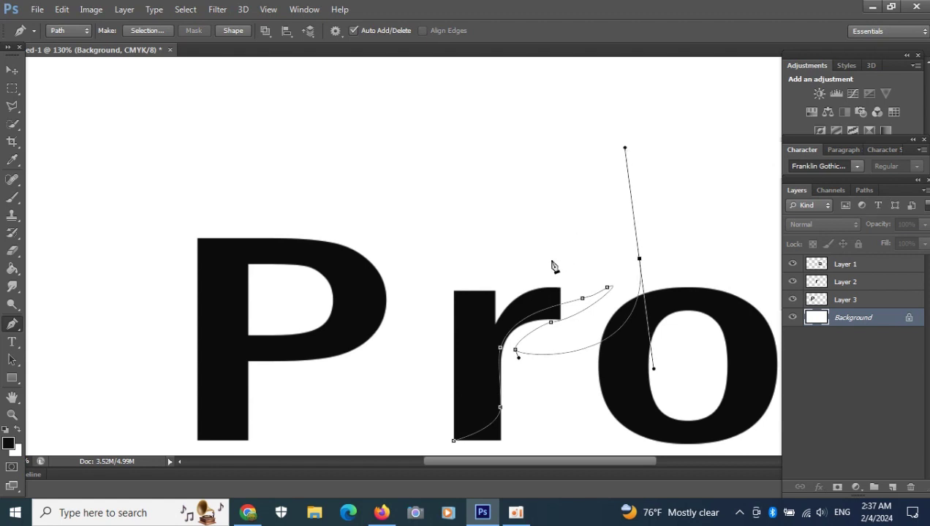
pyautogui.moveTo(552, 261); pyautogui.dragTo(385, 318)
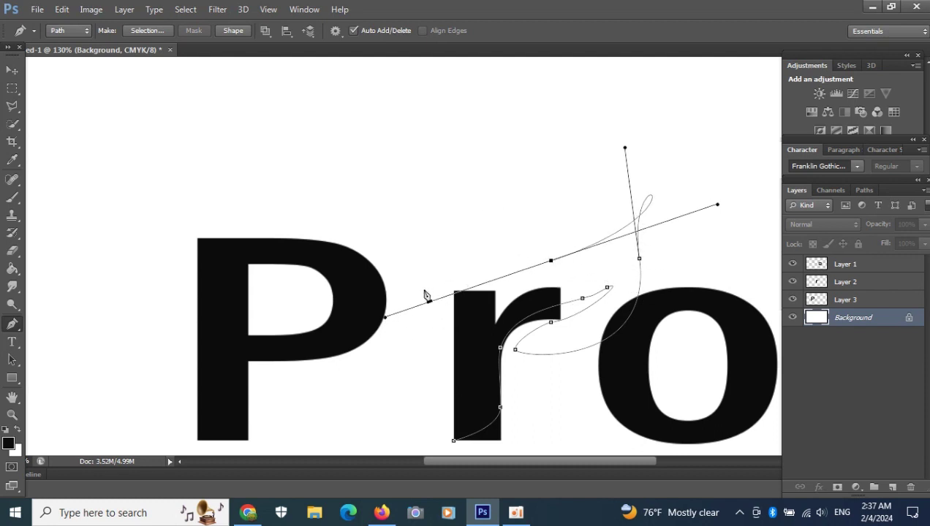
pyautogui.press('z')
pyautogui.hotkey('ctrl', 'z')
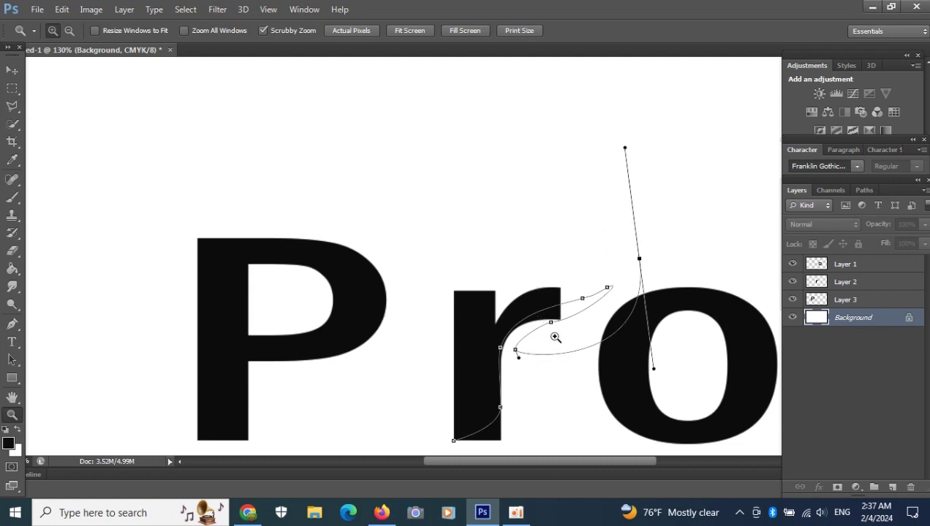
pyautogui.click(12, 324)
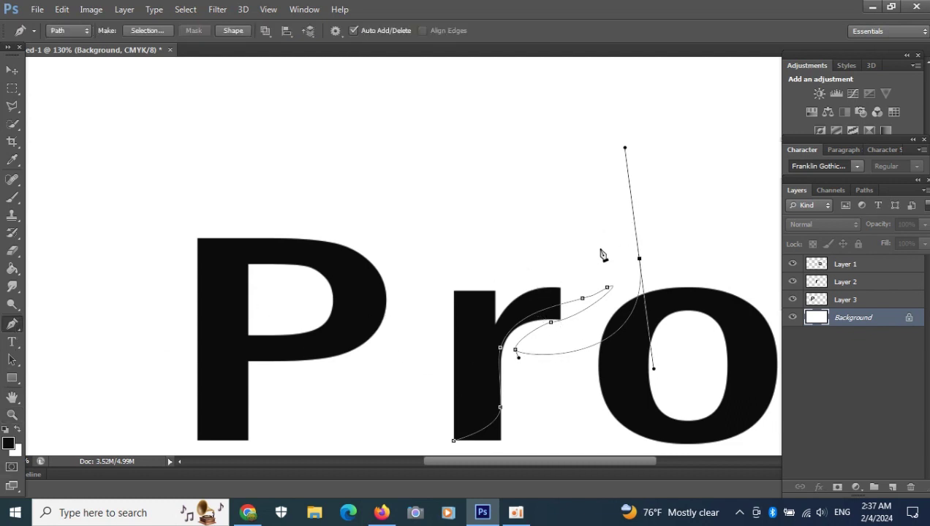
pyautogui.moveTo(565, 269); pyautogui.dragTo(513, 280)
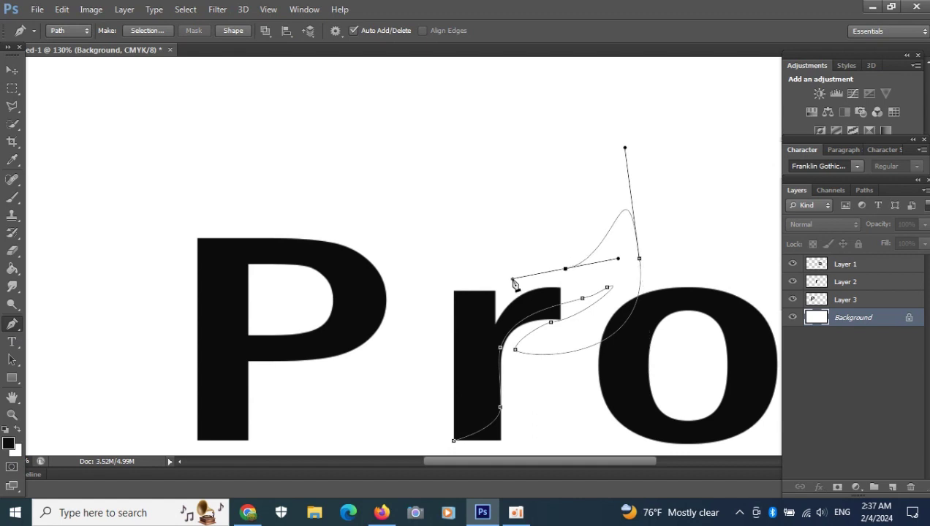
pyautogui.hotkey('ctrl', 'z')
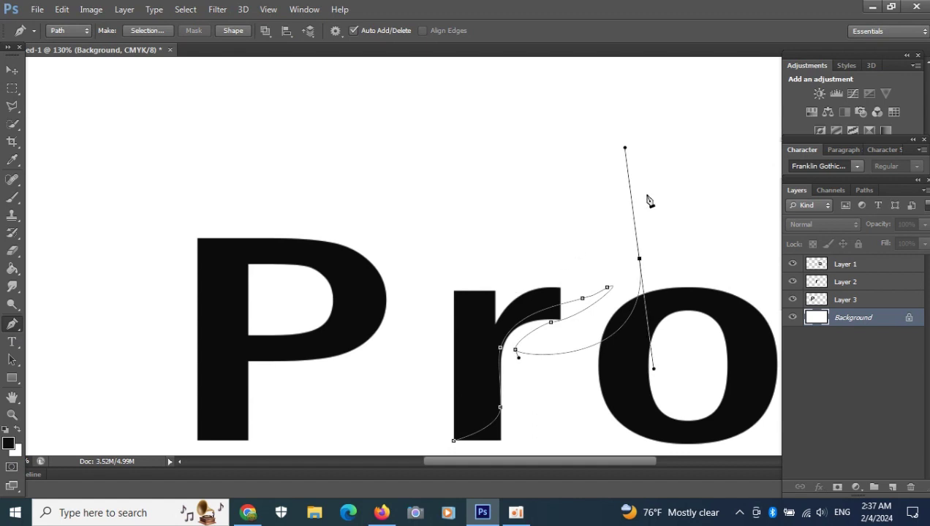
# Step: Shorten the upward direction handle of the anchor point above the o until it almost reaches the anchor
pyautogui.rightClick(18, 331)
pyautogui.click(62, 348)
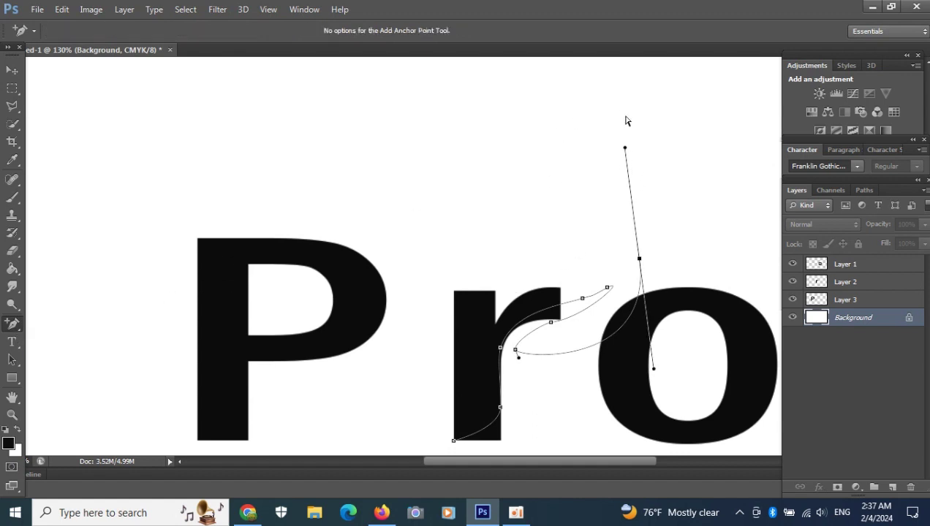
pyautogui.moveTo(625, 149); pyautogui.dragTo(639, 255)
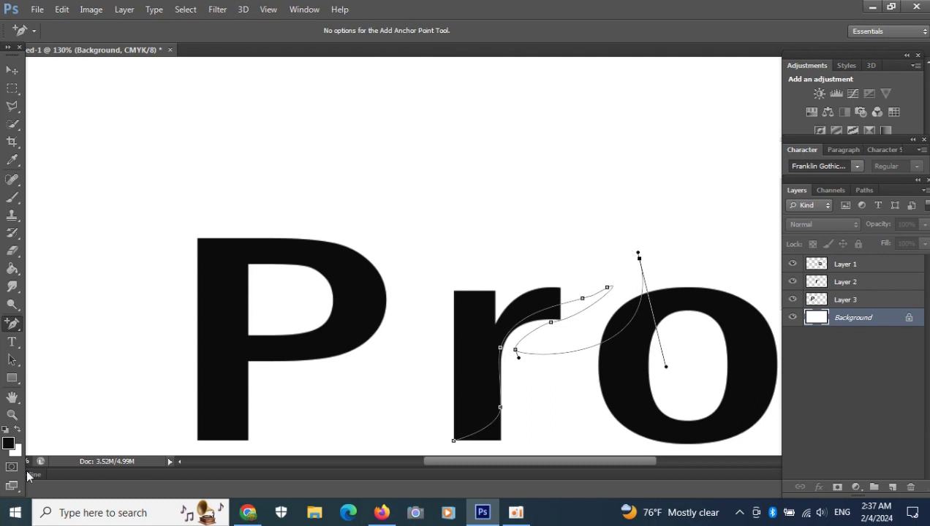
# Step: Extend the path with a curved Pen tool anchor above the r's arm and another at the notch where arm and stem meet
pyautogui.click(13, 325)
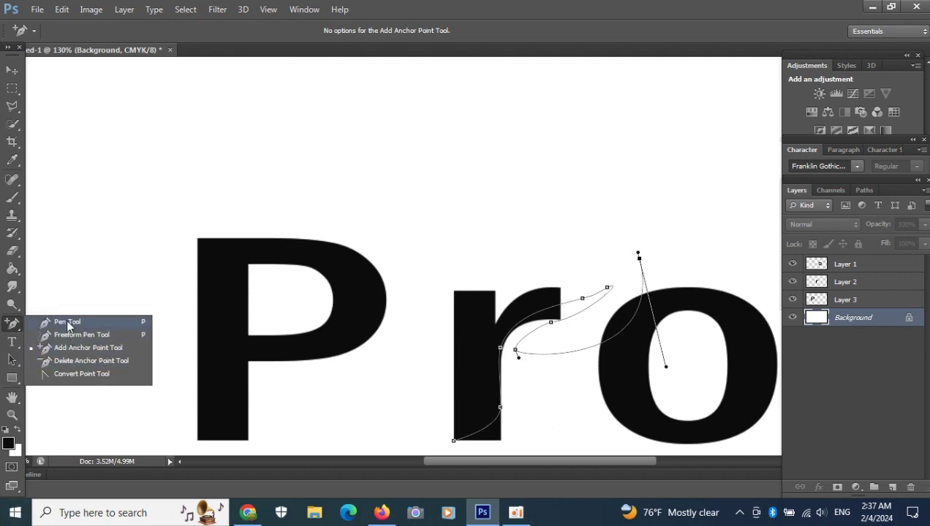
pyautogui.click(67, 323)
pyautogui.click(562, 270)
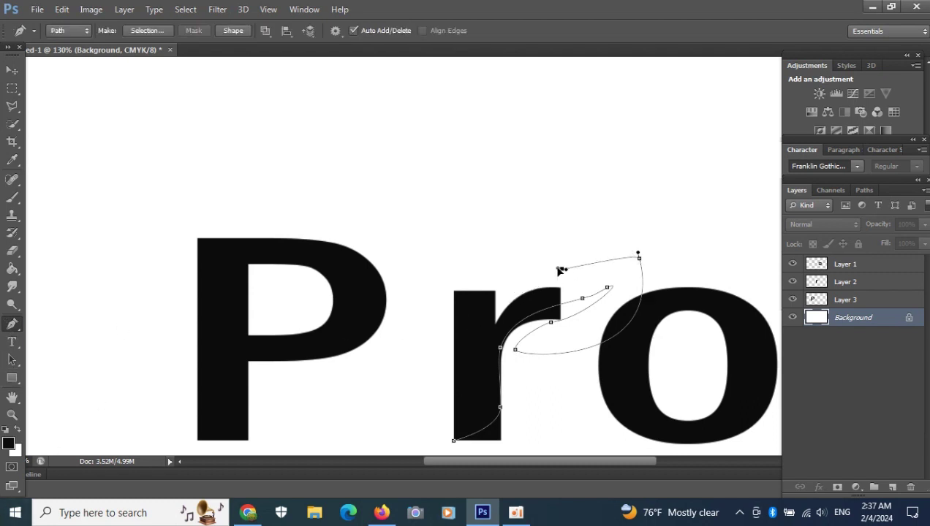
pyautogui.moveTo(560, 270); pyautogui.dragTo(488, 262)
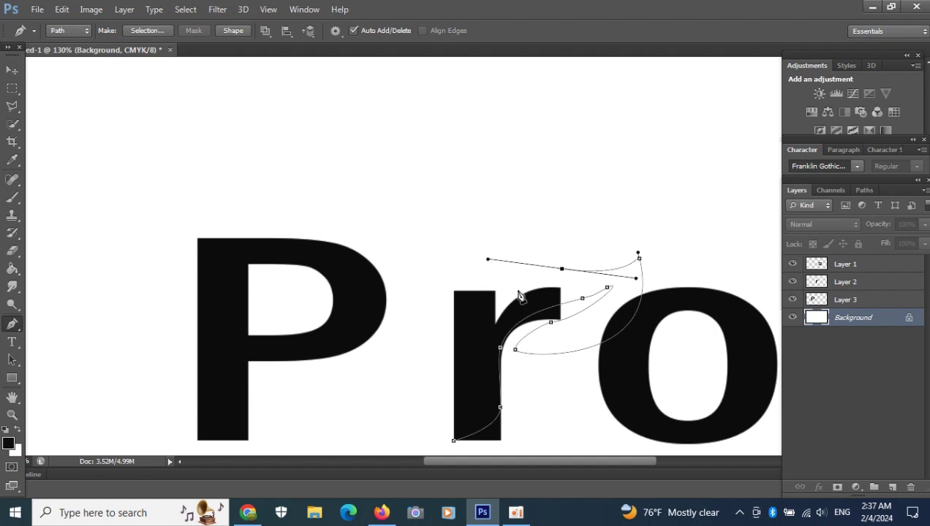
pyautogui.click(492, 329)
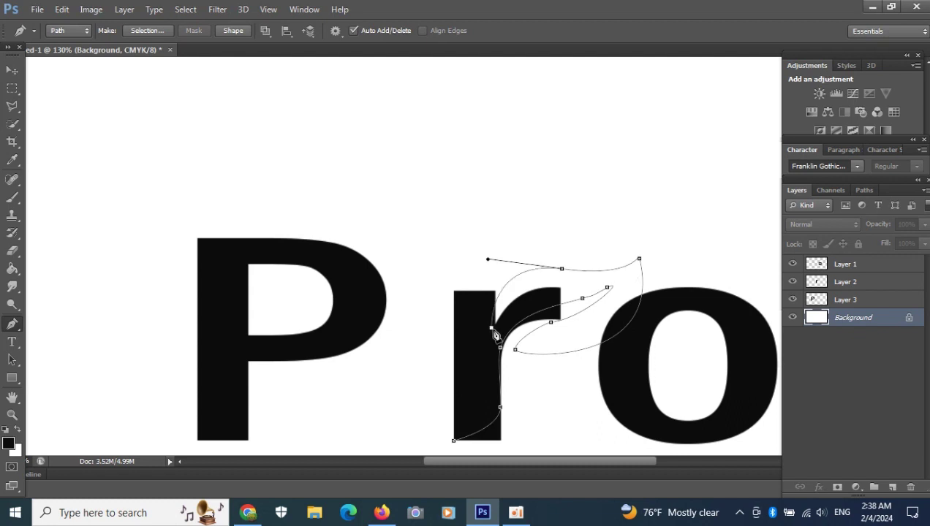
pyautogui.moveTo(496, 333); pyautogui.dragTo(499, 331)
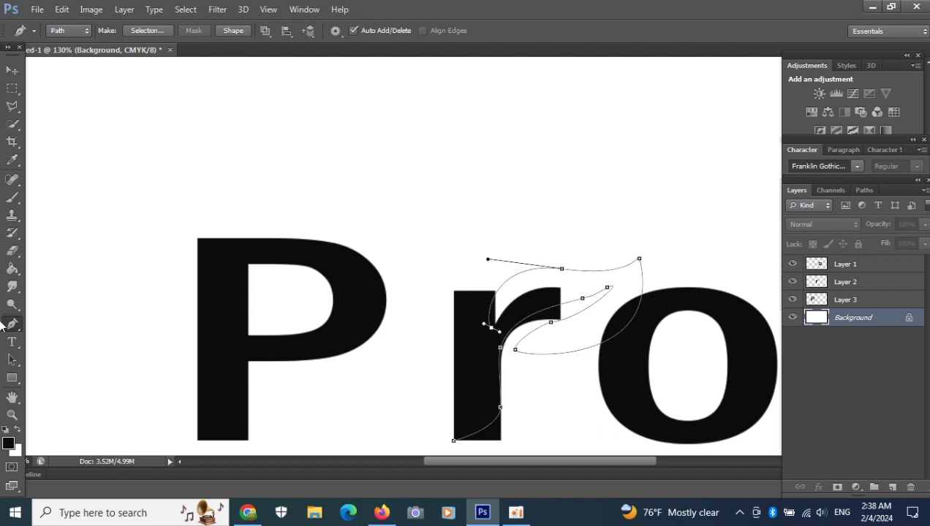
# Step: Raise the outer tip above the o slightly, then fit the end anchor and the handle above the r to the notch
pyautogui.moveTo(13, 326); pyautogui.dragTo(73, 348)
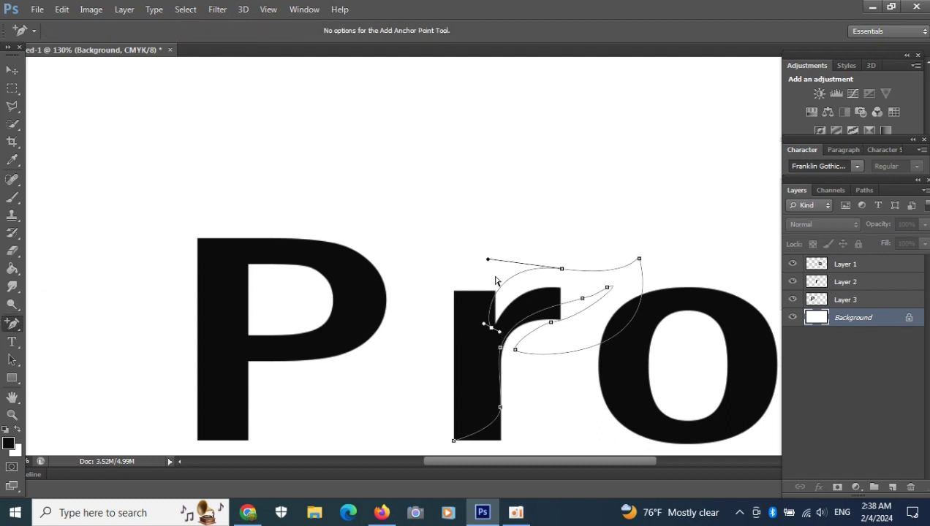
pyautogui.click(639, 260)
pyautogui.moveTo(639, 261); pyautogui.dragTo(640, 253)
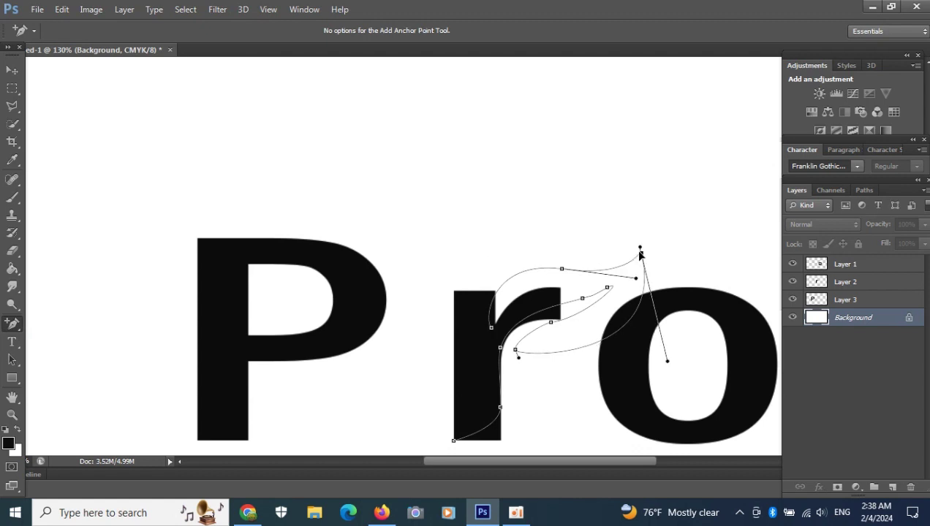
pyautogui.click(491, 328)
pyautogui.moveTo(492, 328); pyautogui.dragTo(505, 347)
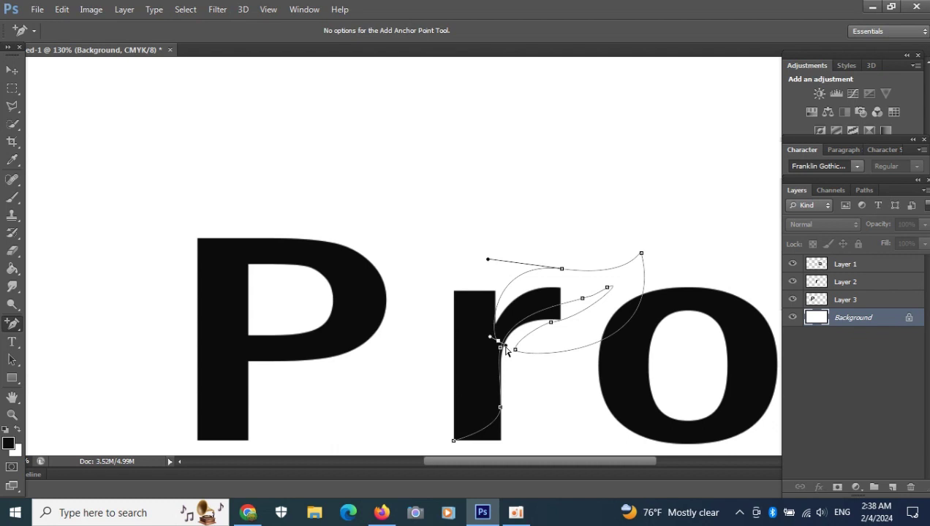
pyautogui.moveTo(506, 351); pyautogui.dragTo(497, 337)
pyautogui.moveTo(491, 265); pyautogui.dragTo(502, 266)
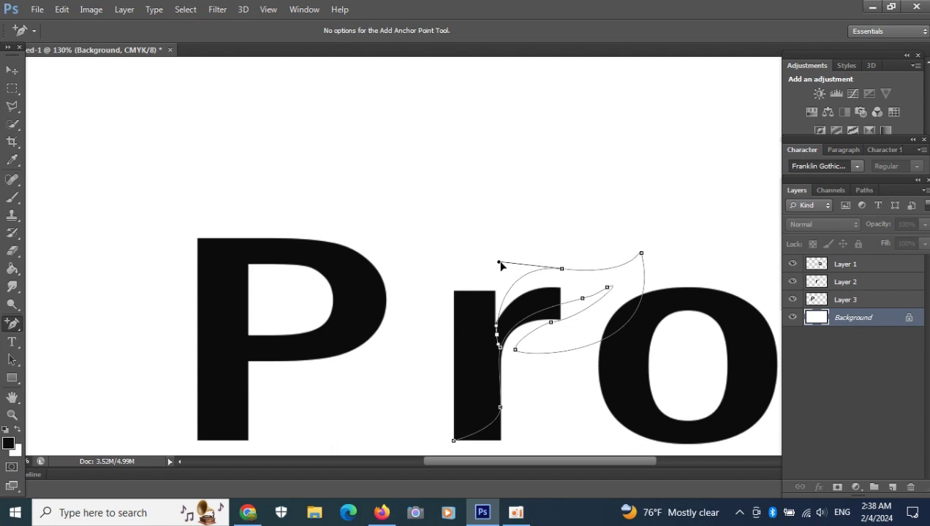
# Step: Refine the inner contour by raising the anchor beneath the r's arm, adjusting the upper-edge anchor and extending the inner tip toward the o
pyautogui.click(551, 325)
pyautogui.moveTo(553, 323); pyautogui.dragTo(551, 320)
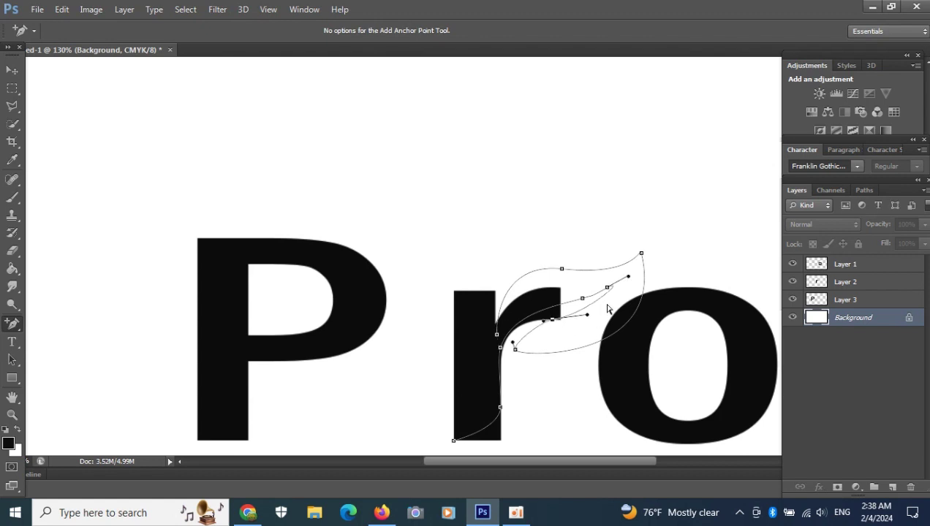
pyautogui.moveTo(606, 290); pyautogui.dragTo(614, 286)
pyautogui.click(497, 336)
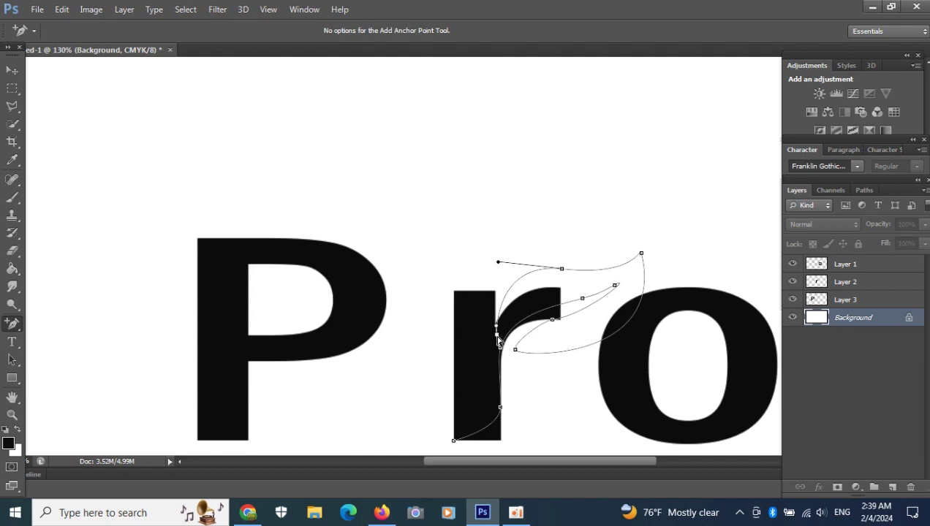
pyautogui.click(577, 299)
pyautogui.moveTo(614, 288); pyautogui.dragTo(633, 283)
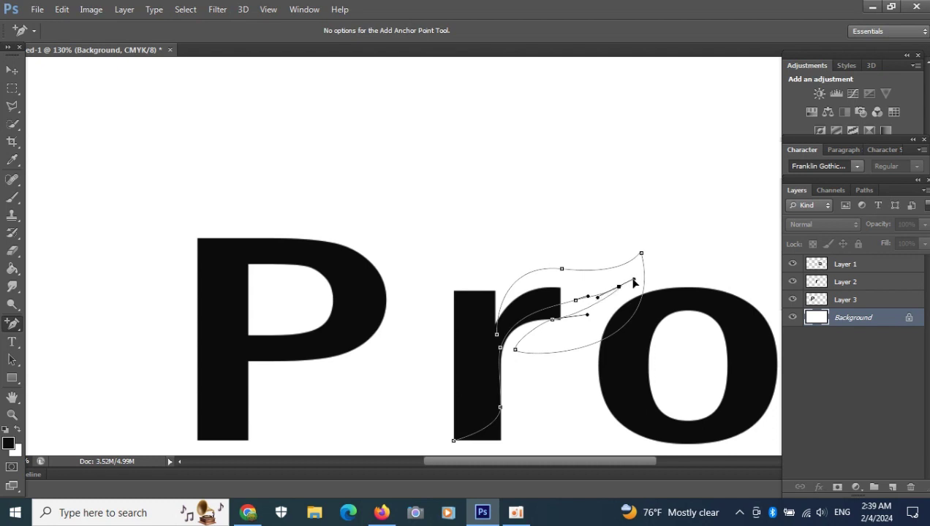
pyautogui.click(496, 336)
pyautogui.click(554, 319)
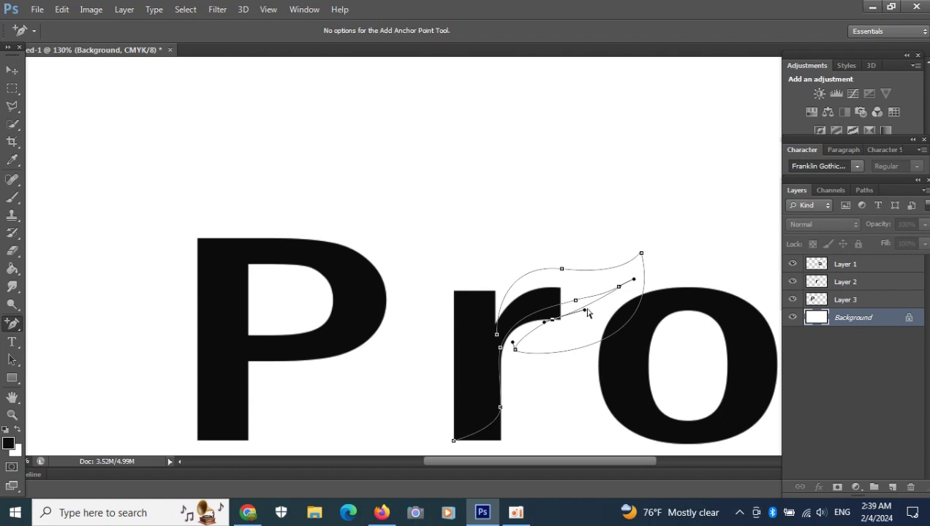
# Step: Reselect the path's open end anchor at the r's notch and switch back to the Pen tool
pyautogui.click(496, 336)
pyautogui.rightClick(10, 327)
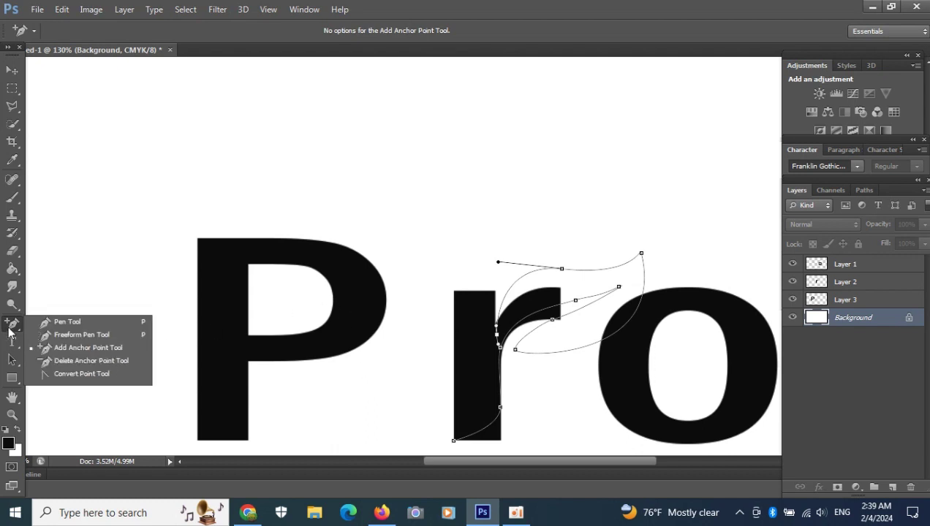
pyautogui.click(59, 314)
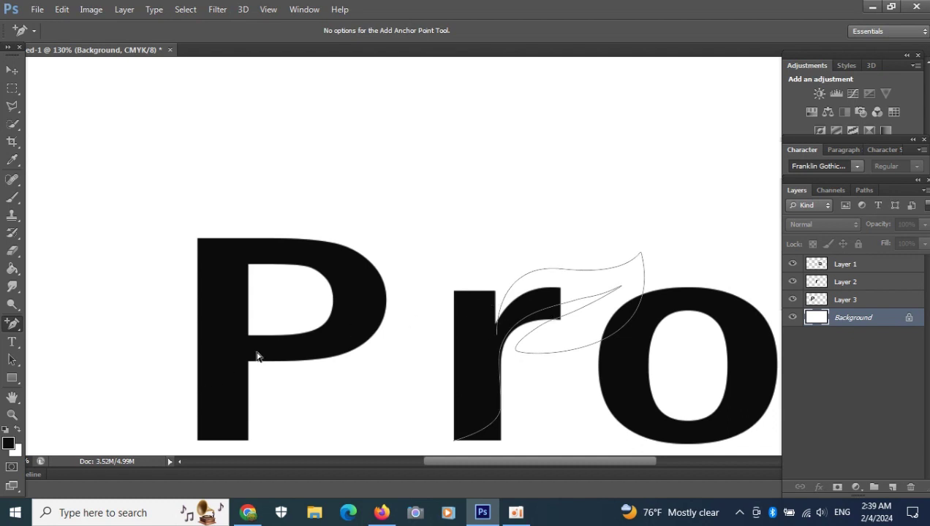
pyautogui.rightClick(13, 325)
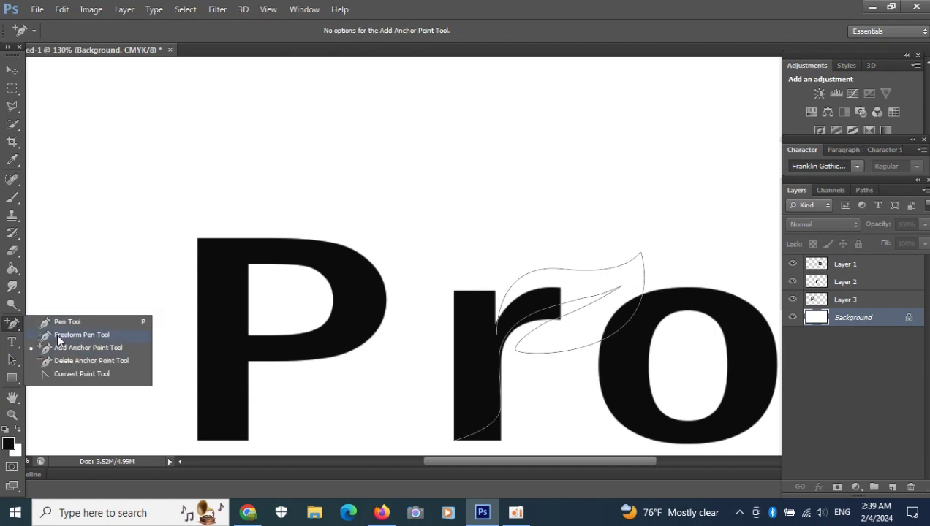
pyautogui.click(497, 338)
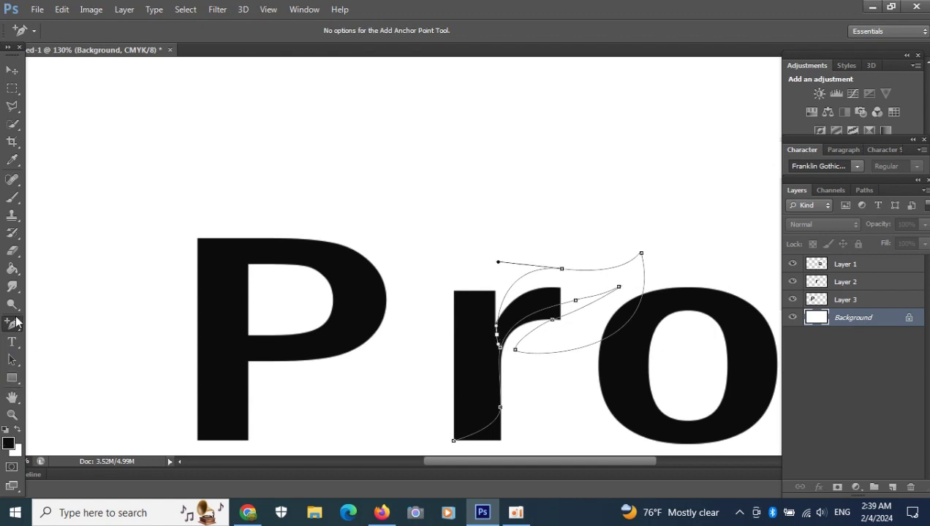
pyautogui.rightClick(10, 328)
pyautogui.click(57, 324)
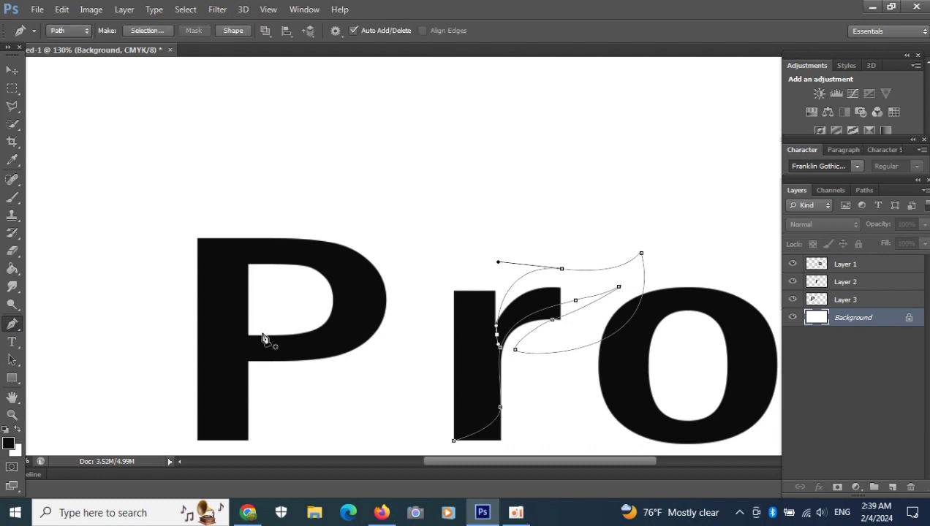
pyautogui.click(497, 338)
pyautogui.hotkey('ctrl', 'z')
pyautogui.click(496, 292)
pyautogui.hotkey('ctrl', 'z')
pyautogui.click(11, 326)
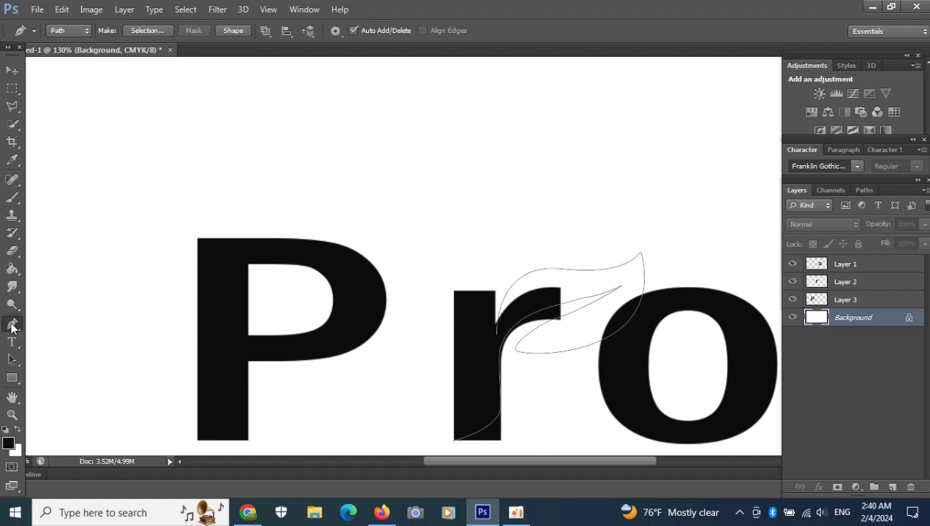
# Step: Try to rework the path's end anchor at the r's notch with the Add Anchor Point and Delete Anchor Point tools
pyautogui.rightClick(12, 327)
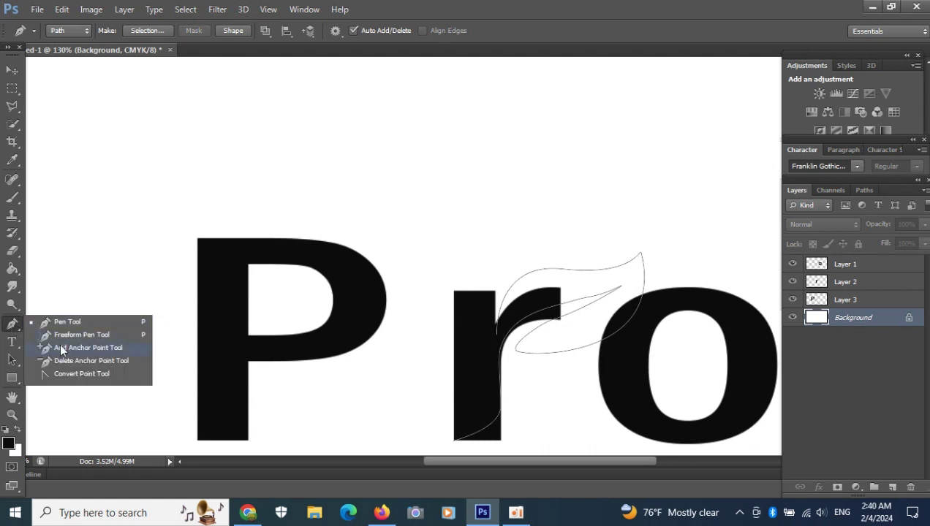
pyautogui.click(60, 347)
pyautogui.click(497, 335)
pyautogui.click(496, 336)
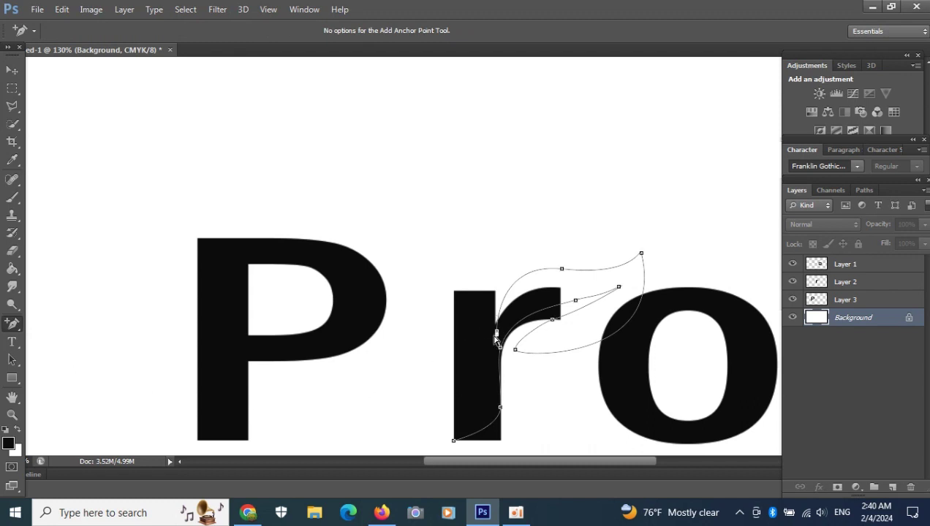
pyautogui.moveTo(496, 339)
pyautogui.mouseDown()
pyautogui.moveTo(476, 333)
pyautogui.moveTo(495, 350)
pyautogui.mouseUp()
pyautogui.rightClick(14, 323)
pyautogui.click(65, 365)
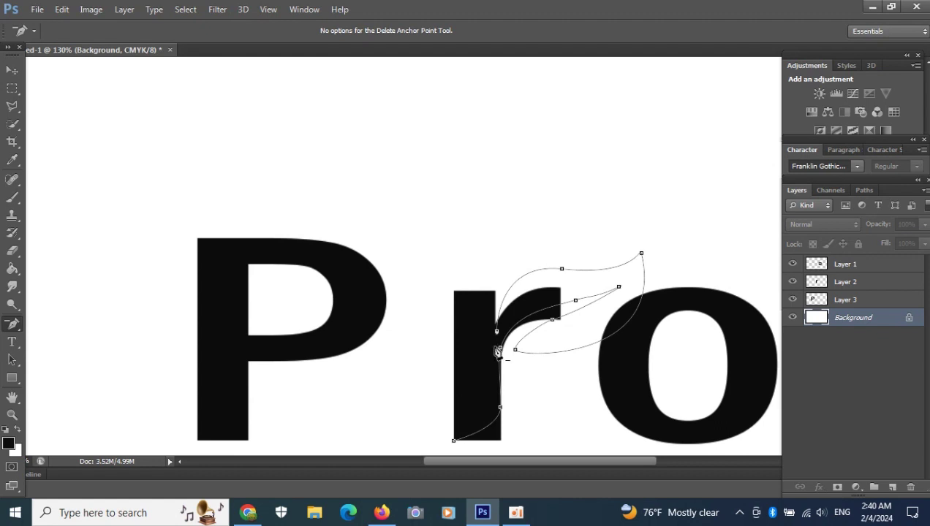
# Step: Lower the path's end anchor at the r's notch slightly with the Add Anchor Point tool
pyautogui.rightClick(12, 323)
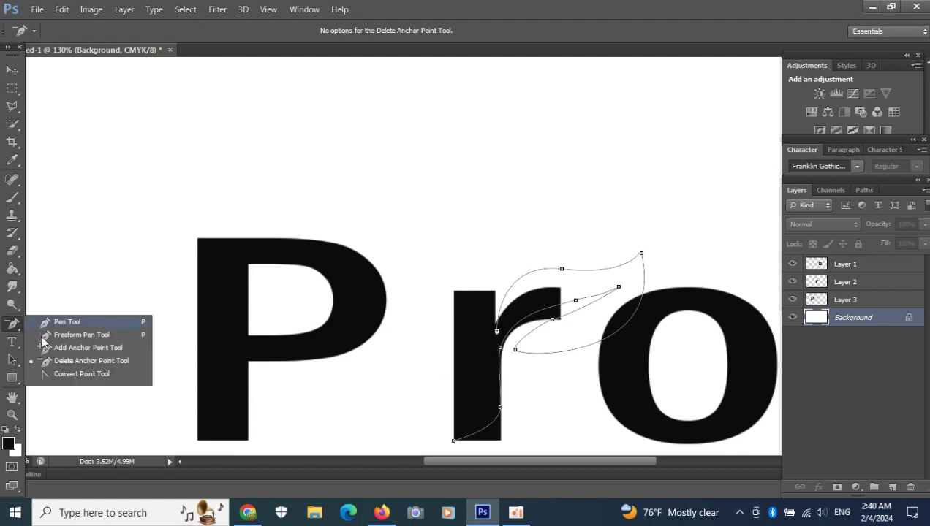
pyautogui.click(64, 348)
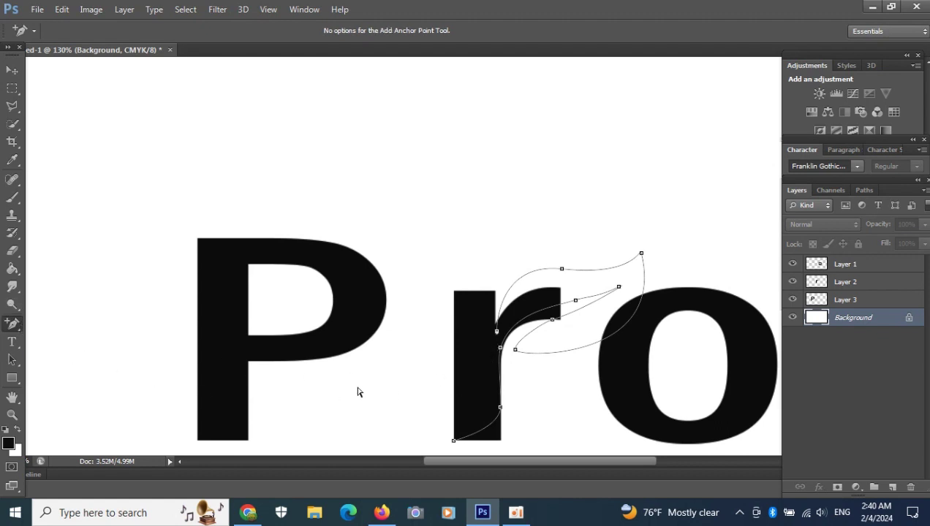
pyautogui.click(497, 334)
pyautogui.moveTo(497, 333); pyautogui.dragTo(496, 338)
# Step: Close the path with straight Pen tool segments around the r's stem, through both upper corners to the bottom-left corner, and convert it to a shape
pyautogui.rightClick(14, 331)
pyautogui.click(70, 320)
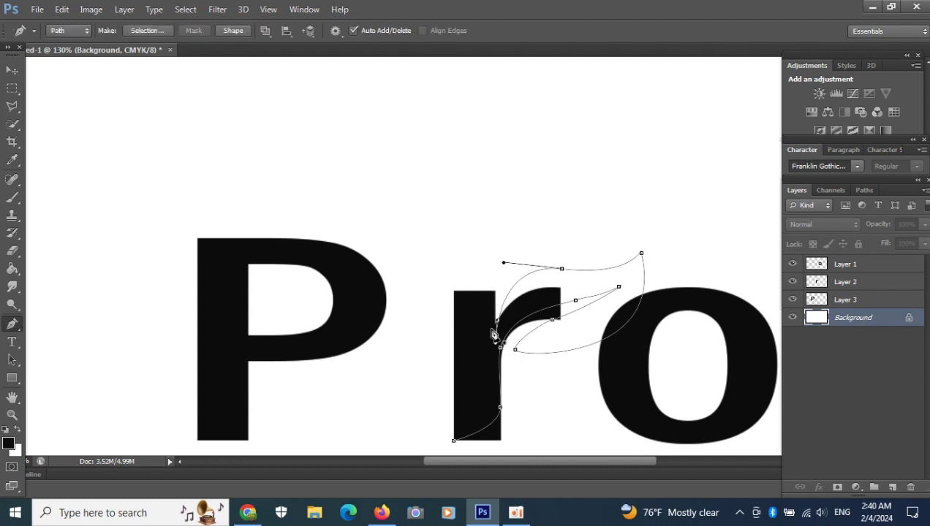
pyautogui.click(497, 340)
pyautogui.keyDown('alt'); pyautogui.click(497, 341); pyautogui.keyUp('alt')
pyautogui.click(497, 335)
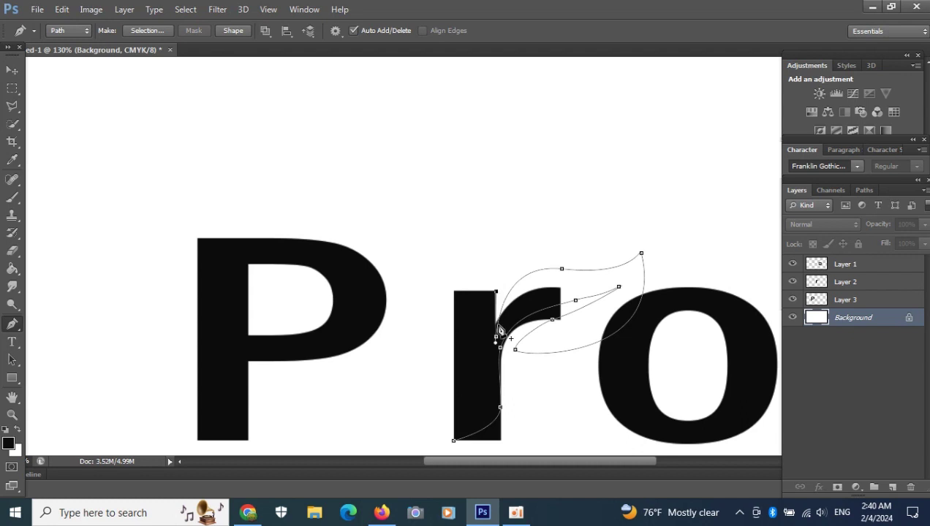
pyautogui.click(455, 292)
pyautogui.click(454, 441)
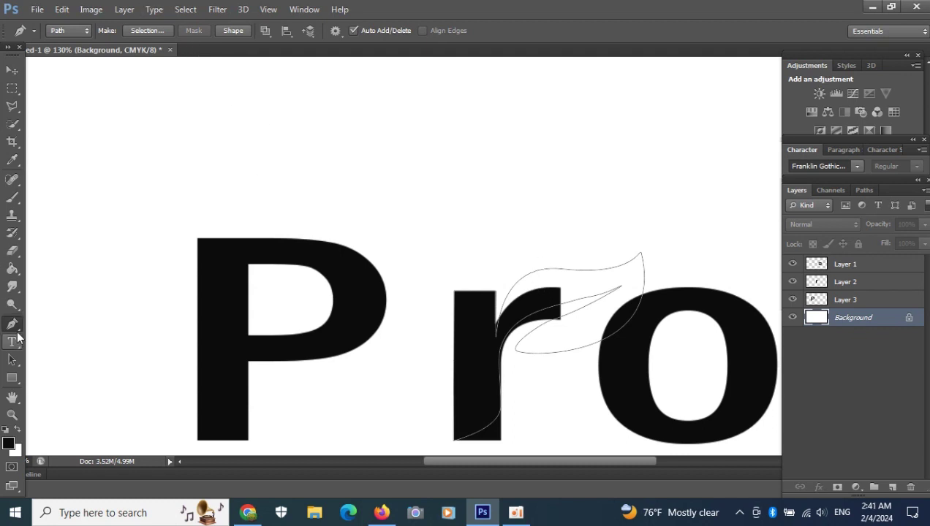
pyautogui.click(234, 31)
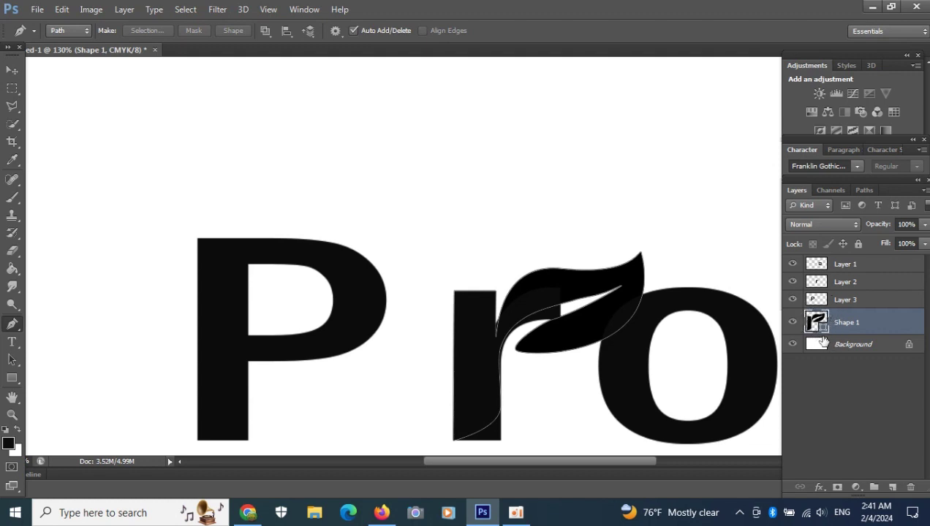
# Step: Compare the new shape with the original r by toggling Layer 2's visibility, and delete Layer 2
pyautogui.click(792, 282)
pyautogui.click(792, 282)
pyautogui.click(789, 282)
pyautogui.click(793, 282)
pyautogui.moveTo(838, 287); pyautogui.dragTo(910, 490)
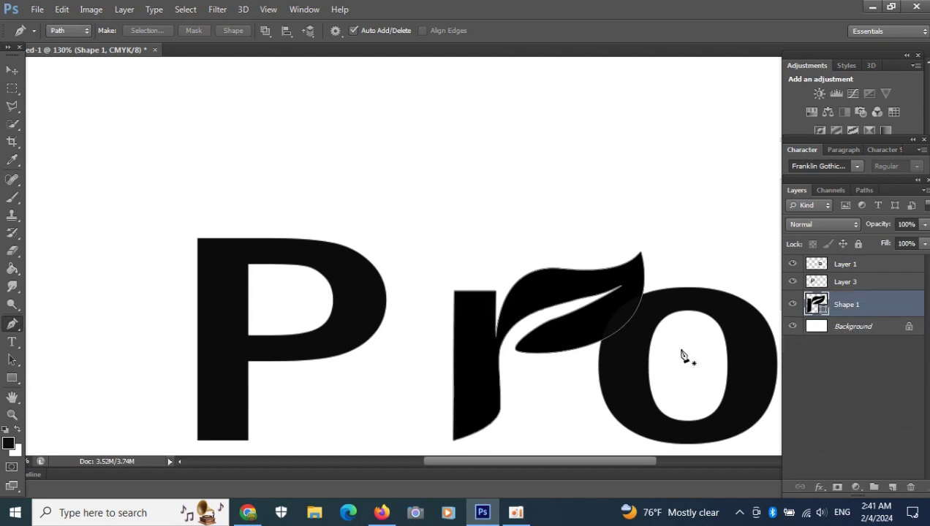
pyautogui.keyDown('ctrl'); pyautogui.click(824, 309); pyautogui.keyUp('ctrl')
pyautogui.hotkey('ctrl', 't')
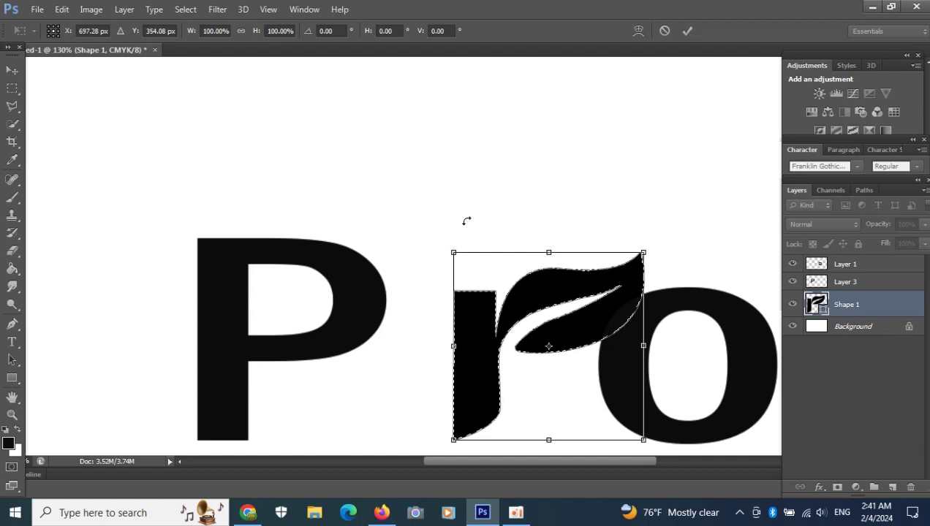
pyautogui.click(685, 31)
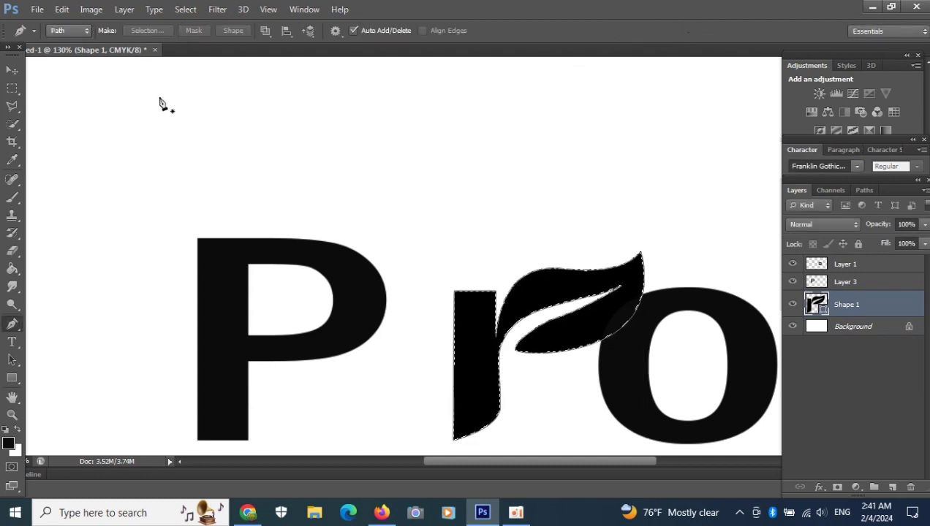
pyautogui.press('v')
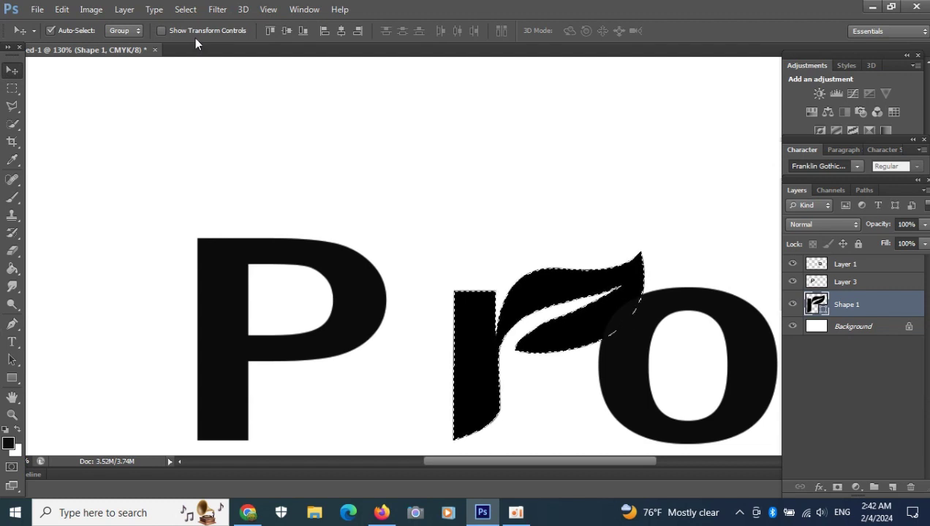
pyautogui.hotkey('ctrl', 'd')
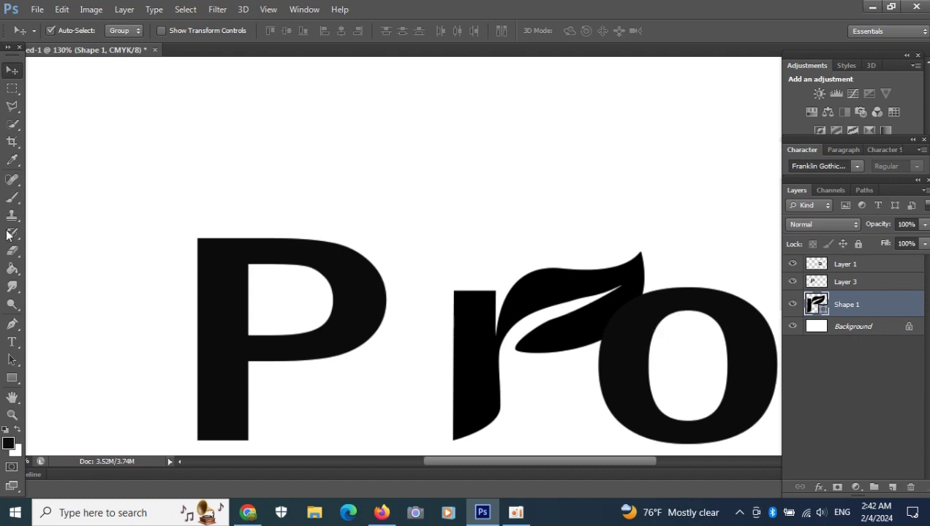
pyautogui.click(12, 327)
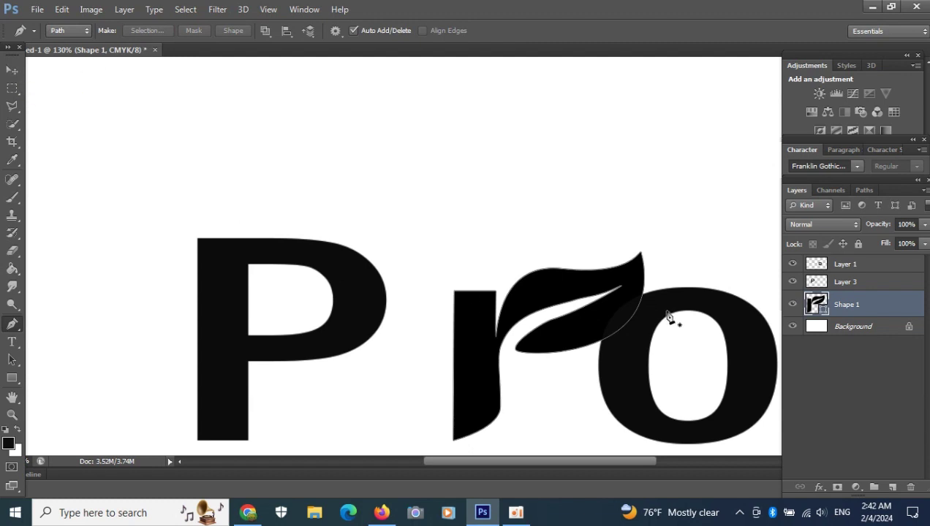
# Step: Turn on Show Transform Controls for the Move tool and select Layer 3 with the P
pyautogui.click(16, 71)
pyautogui.click(162, 31)
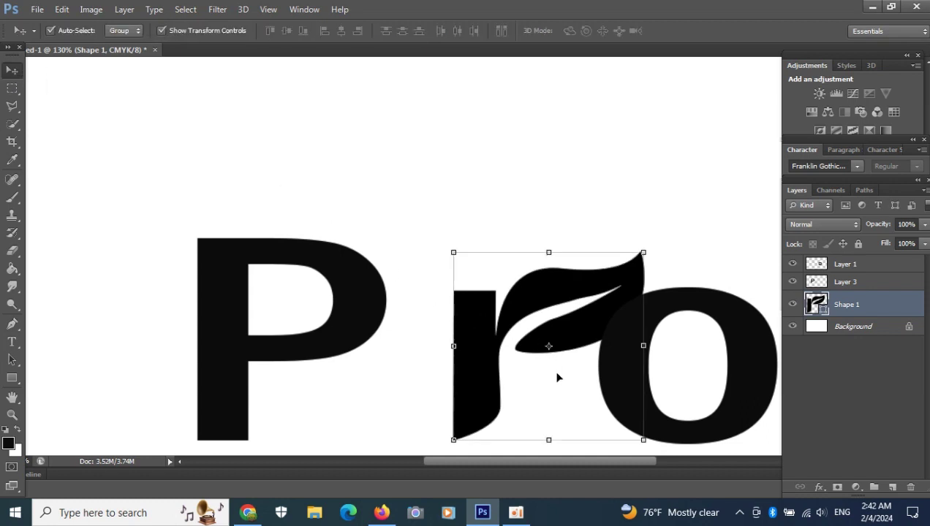
pyautogui.click(834, 282)
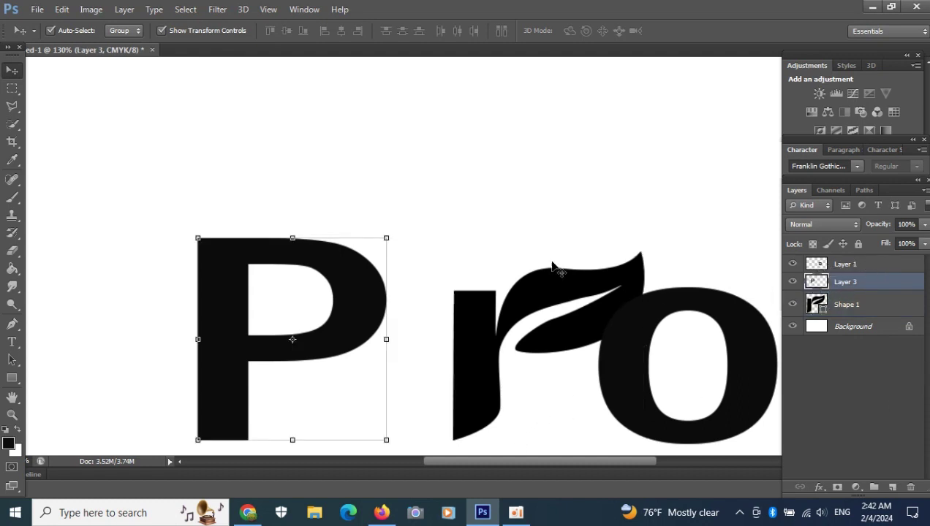
# Step: Draw a closed Pen tool path that curves across the foot of the P's stem and extends below it, and convert it to a shape
pyautogui.scroll(-3, 552, 265)
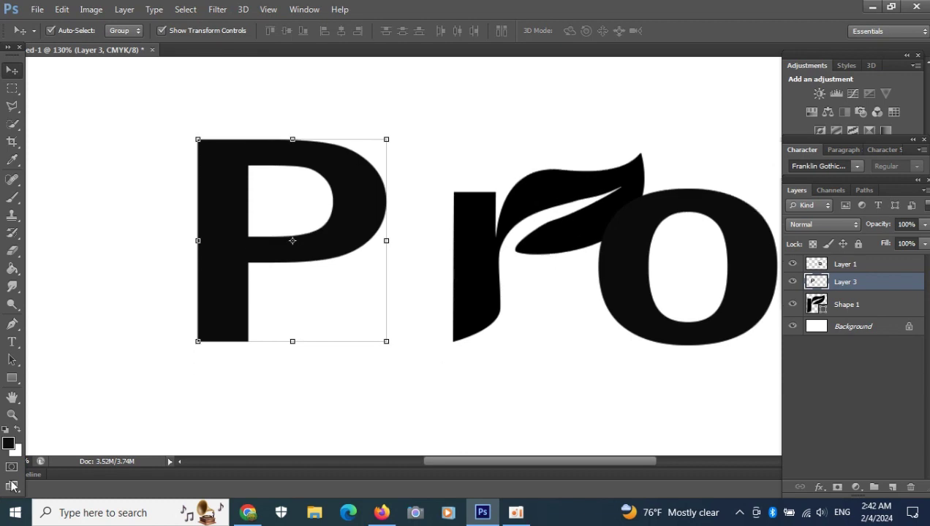
pyautogui.click(13, 325)
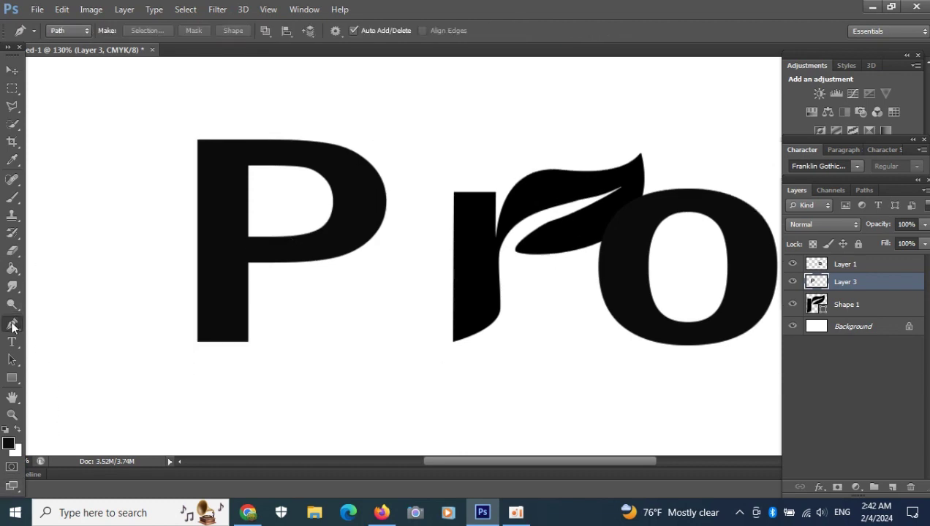
pyautogui.click(196, 340)
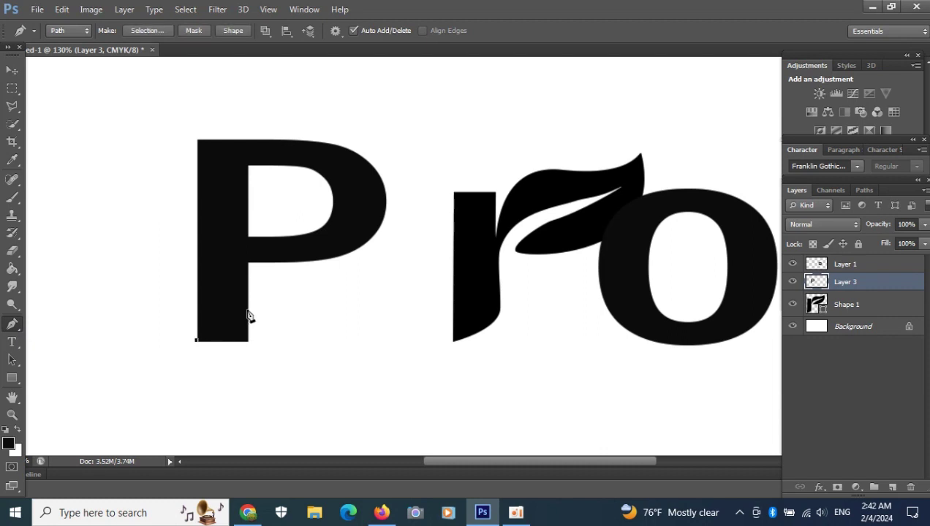
pyautogui.moveTo(246, 310); pyautogui.dragTo(249, 286)
pyautogui.moveTo(272, 337); pyautogui.dragTo(237, 375)
pyautogui.click(197, 342)
pyautogui.click(238, 31)
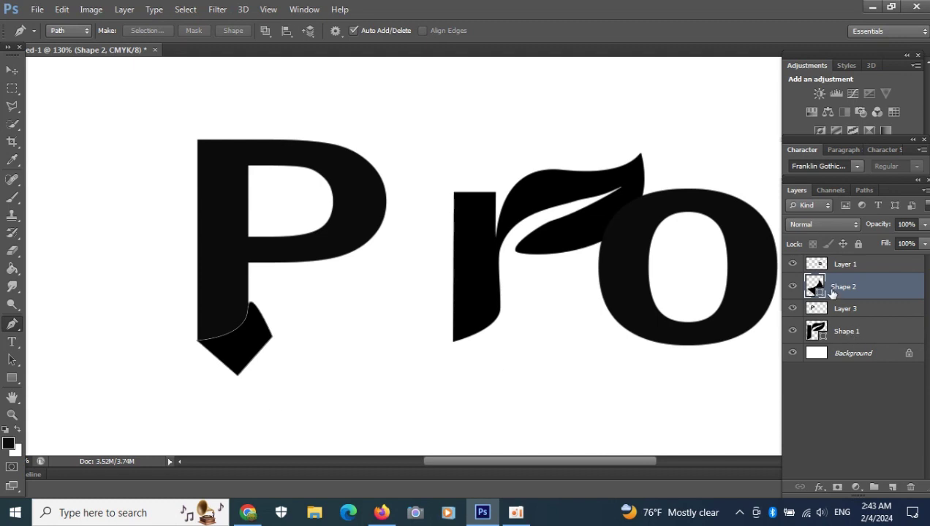
# Step: Load Shape 2's outline as a selection on Layer 3, and try widening the selected area before undoing the stretch
pyautogui.moveTo(825, 296); pyautogui.dragTo(820, 298)
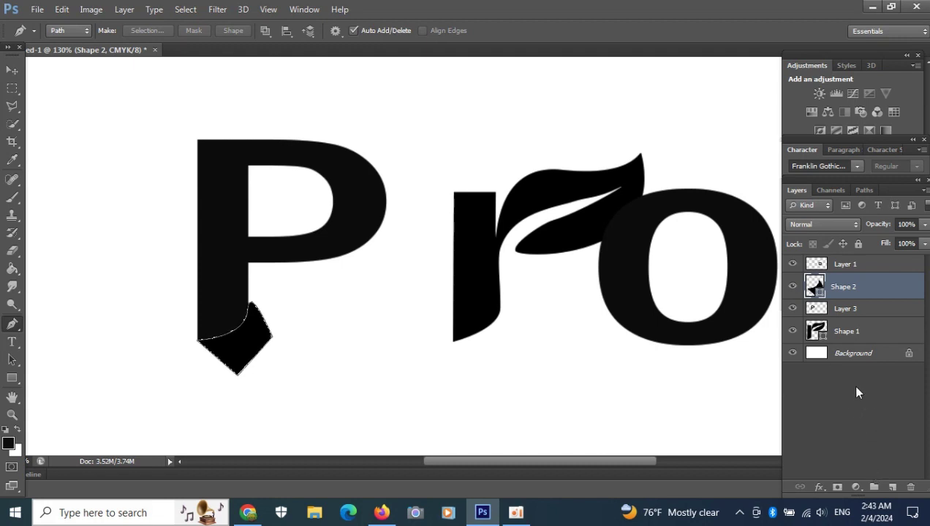
pyautogui.click(846, 310)
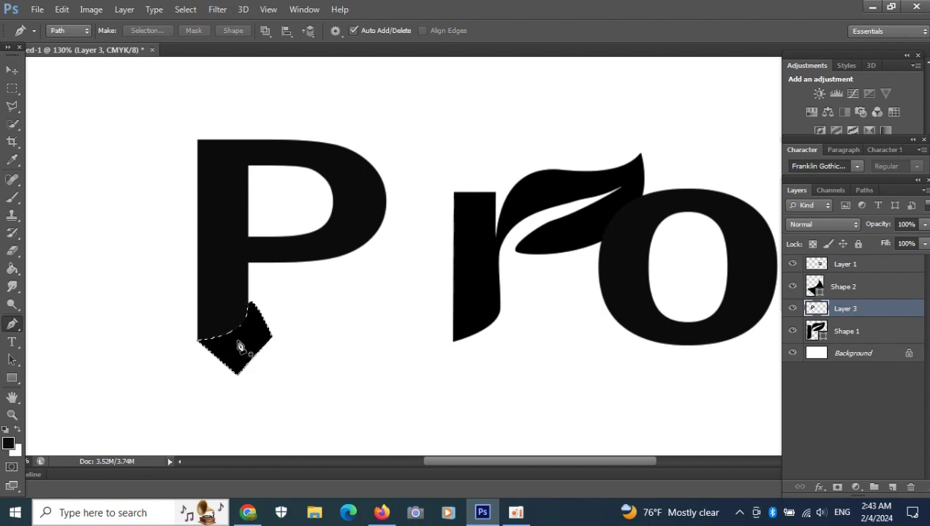
pyautogui.click(12, 69)
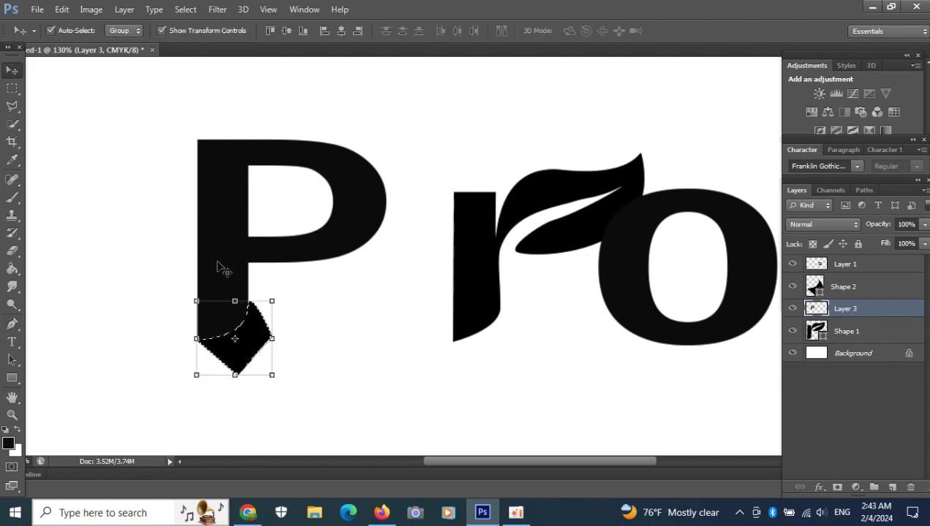
pyautogui.moveTo(273, 339); pyautogui.dragTo(302, 339)
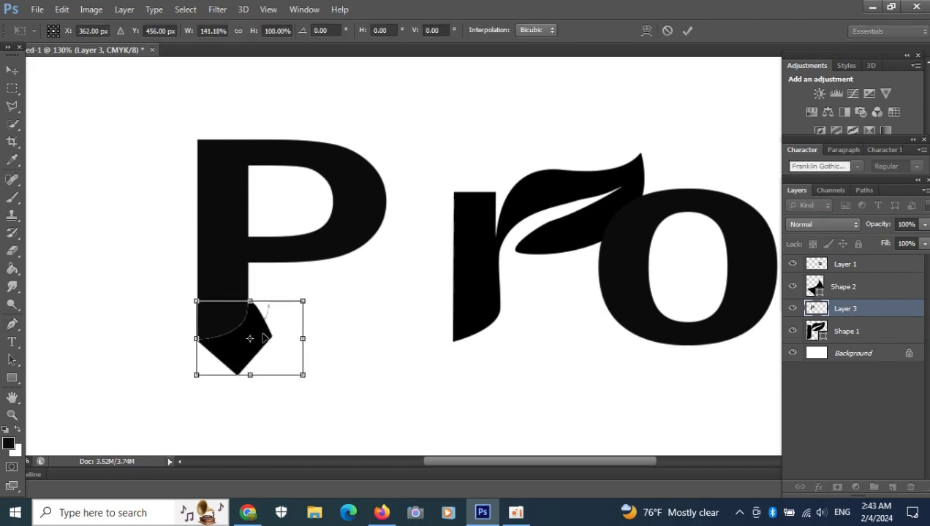
pyautogui.hotkey('ctrl', 'z')
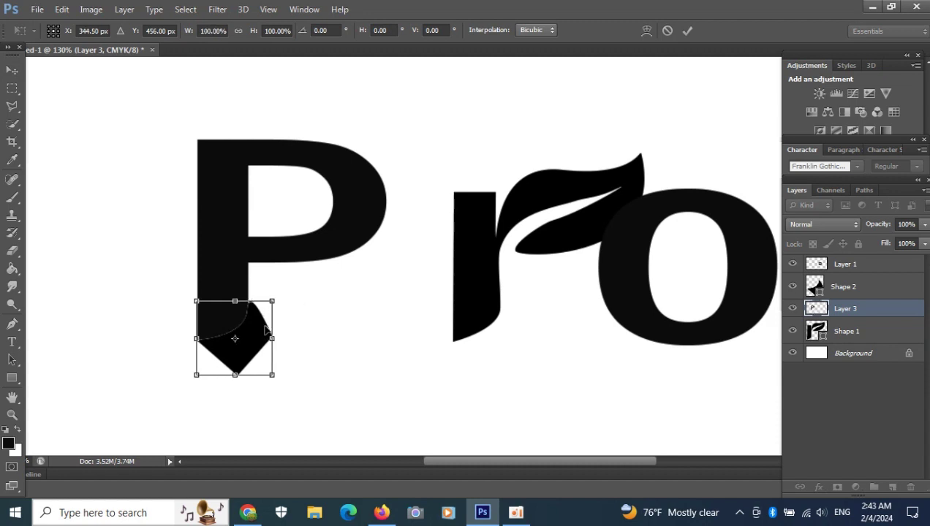
# Step: Exit the transform, remove the selected lower corner of the P's stem from Layer 3 and clear the selection
pyautogui.click(12, 123)
pyautogui.click(468, 205)
pyautogui.click(688, 31)
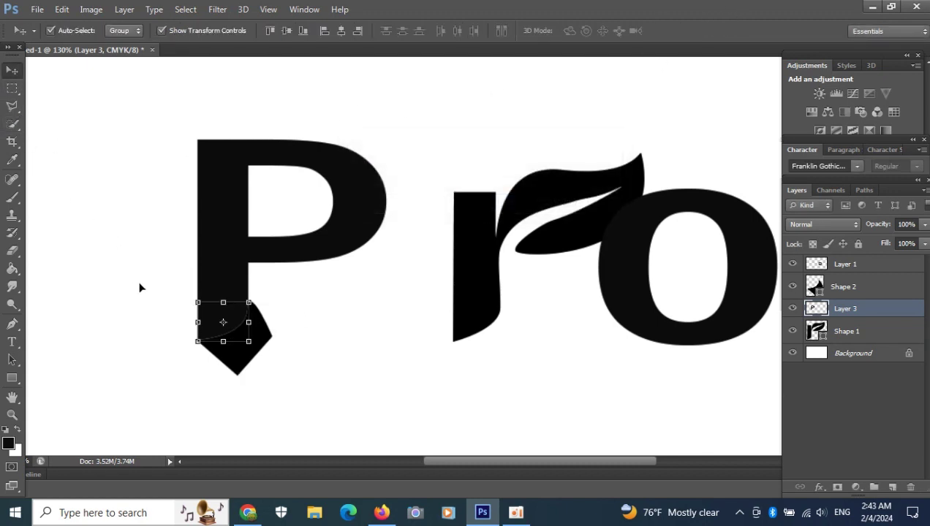
pyautogui.click(12, 124)
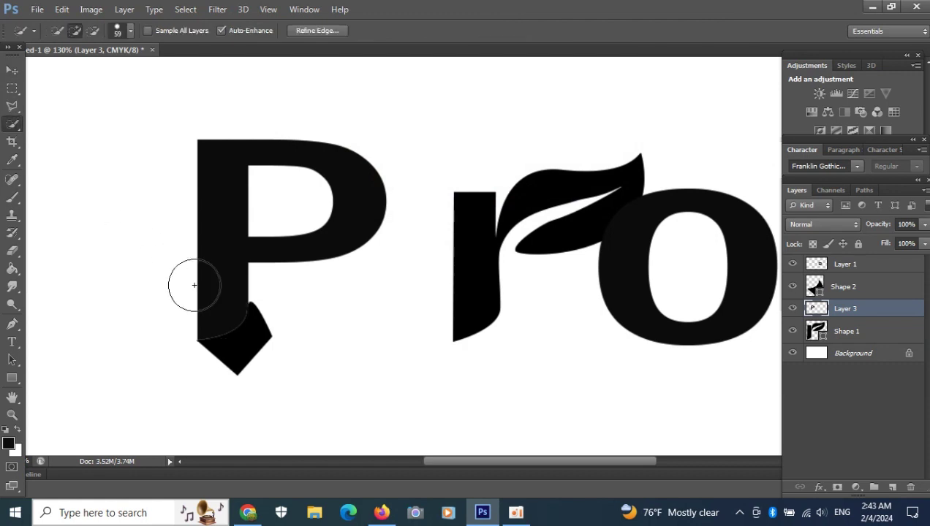
pyautogui.moveTo(259, 328); pyautogui.dragTo(232, 398)
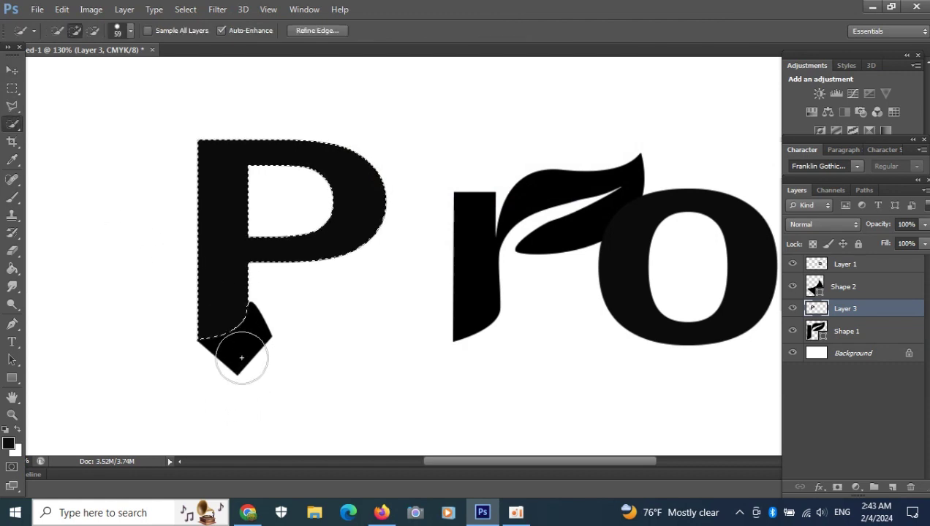
pyautogui.hotkey('ctrl', 'd')
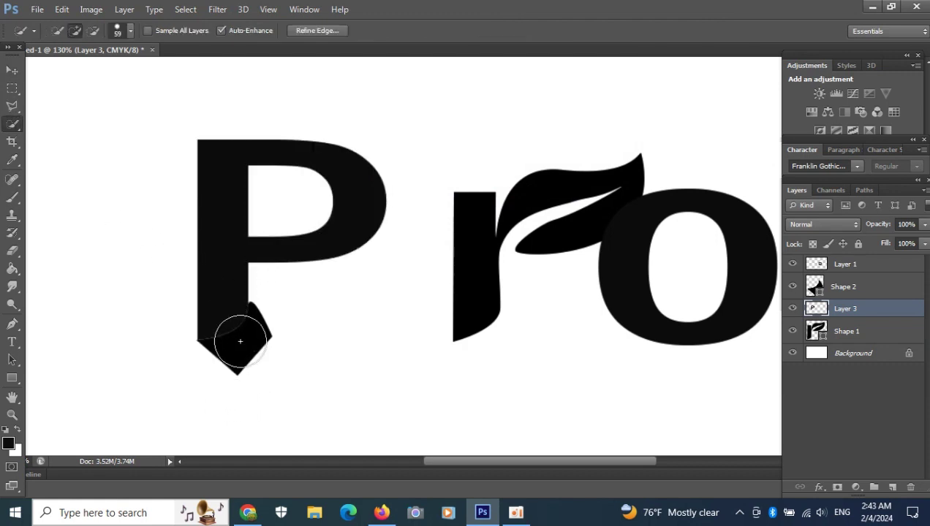
# Step: Check the trimmed P by toggling the visibility of Layer 3 and Shape 2, and delete the Shape 2 layer
pyautogui.click(793, 311)
pyautogui.click(791, 309)
pyautogui.click(792, 286)
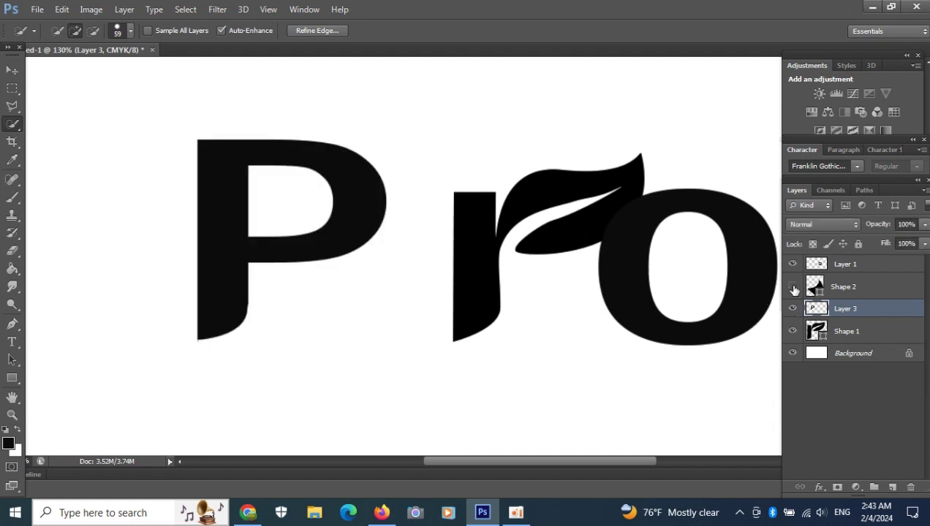
pyautogui.click(853, 291)
pyautogui.moveTo(855, 291); pyautogui.dragTo(910, 489)
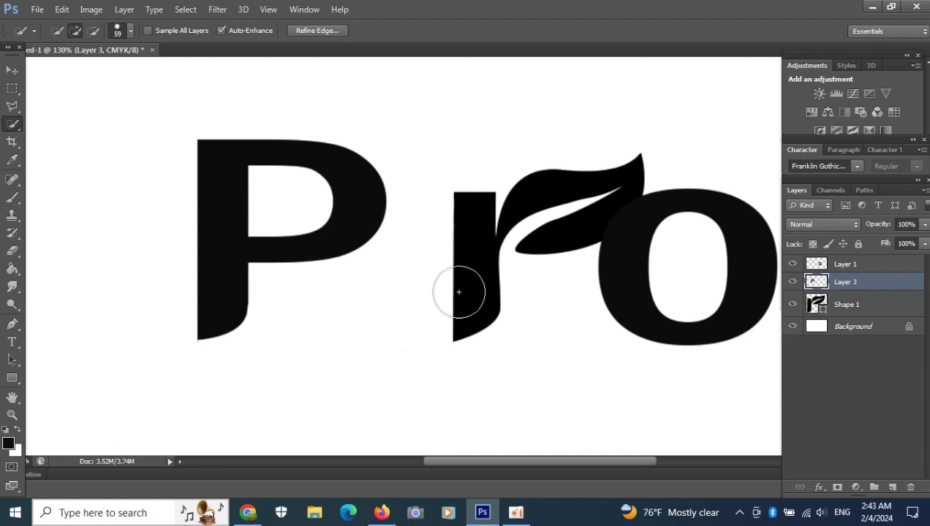
# Step: Load the outline of the leaf-shaped r on Shape 1 as a selection
pyautogui.click(825, 302)
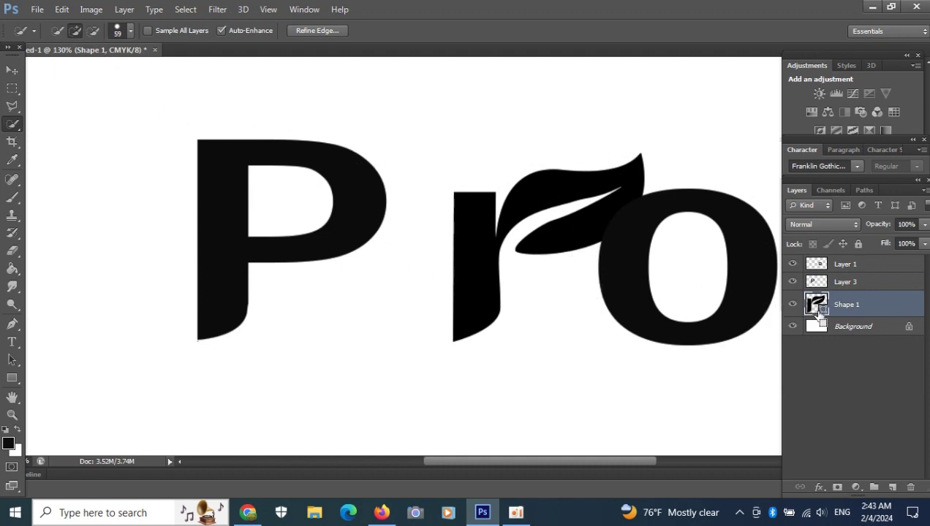
pyautogui.keyDown('ctrl'); pyautogui.click(820, 307); pyautogui.keyUp('ctrl')
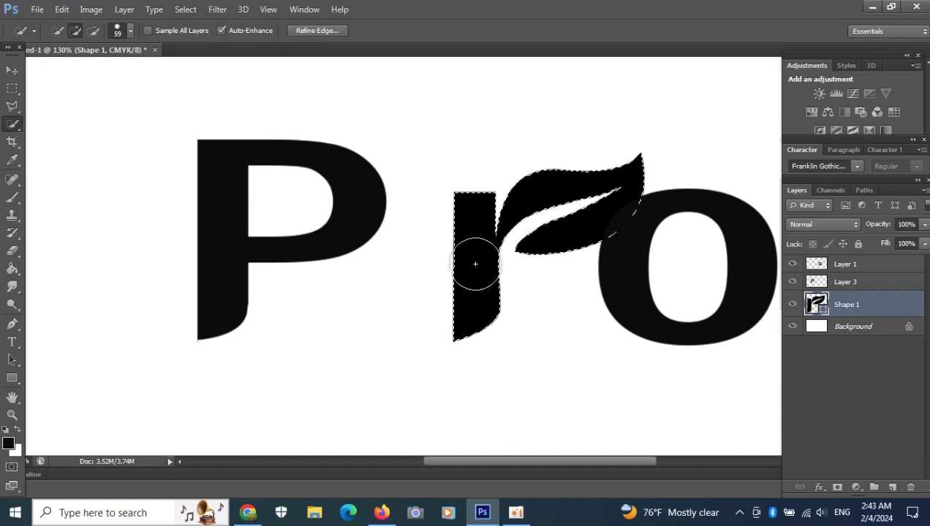
# Step: Try expanding the selection around the r by 12 pixels and by a slightly smaller amount, undoing each expansion
pyautogui.click(185, 9)
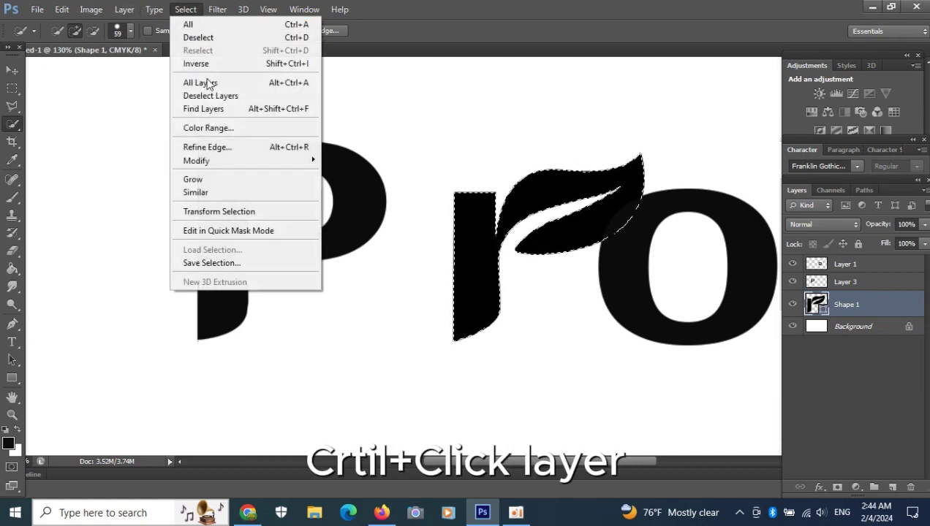
pyautogui.moveTo(223, 169)
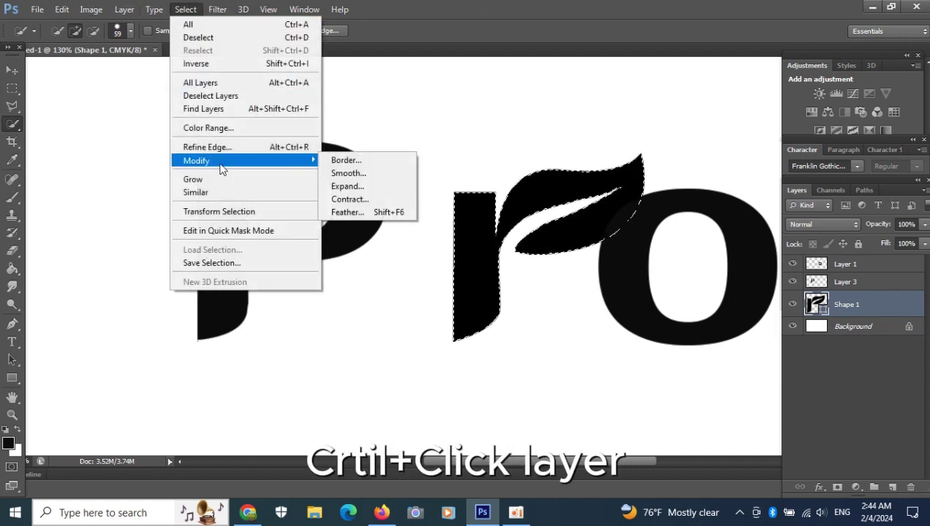
pyautogui.click(361, 192)
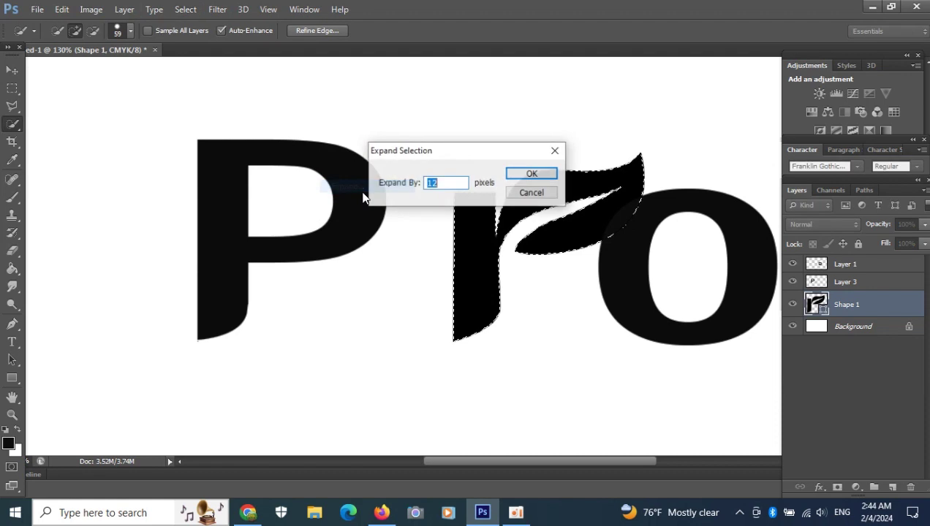
pyautogui.click(532, 175)
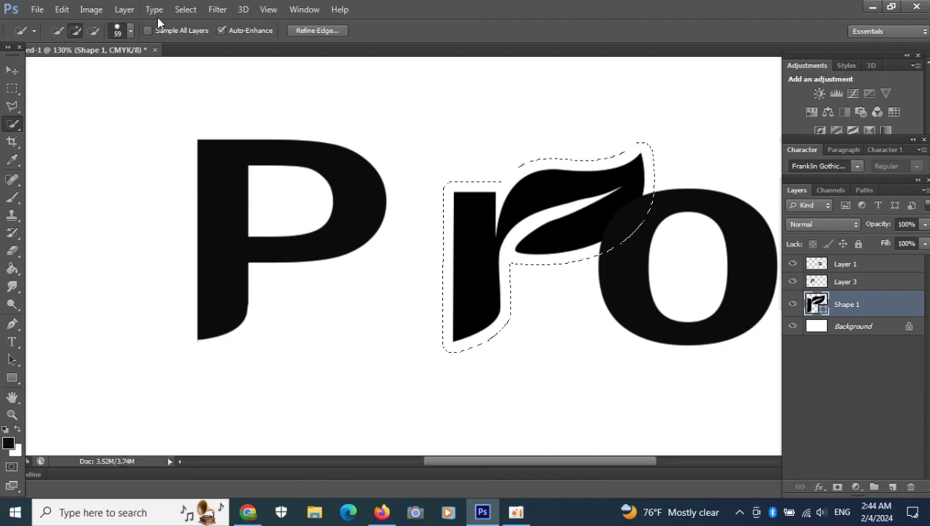
pyautogui.hotkey('ctrl', 'z')
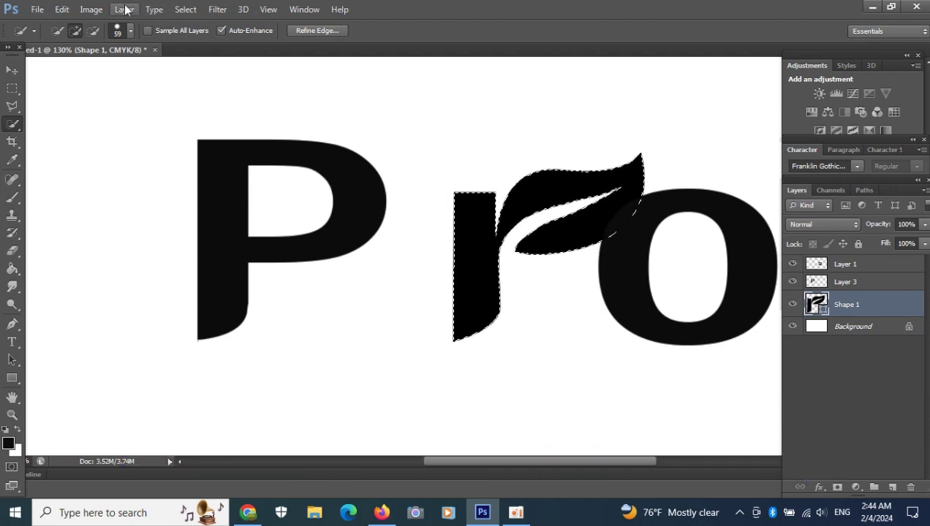
pyautogui.click(180, 9)
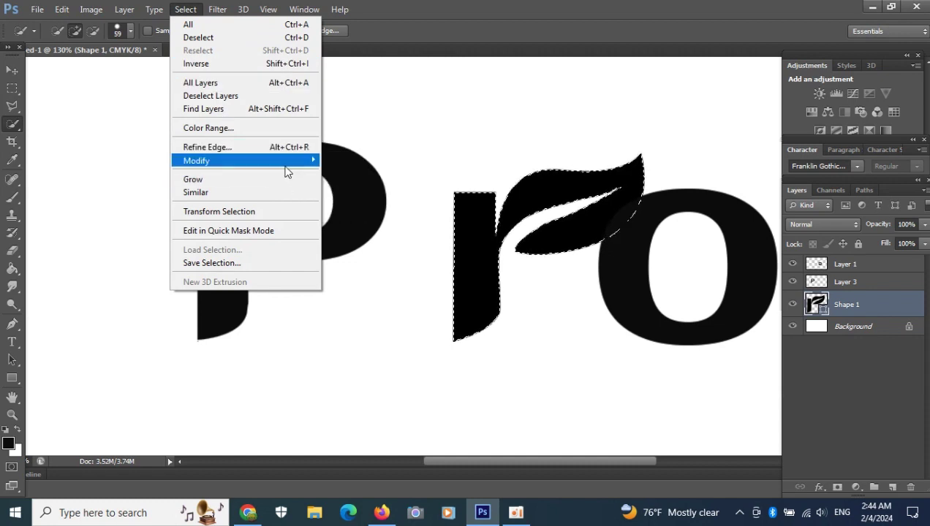
pyautogui.moveTo(292, 163)
pyautogui.click(350, 186)
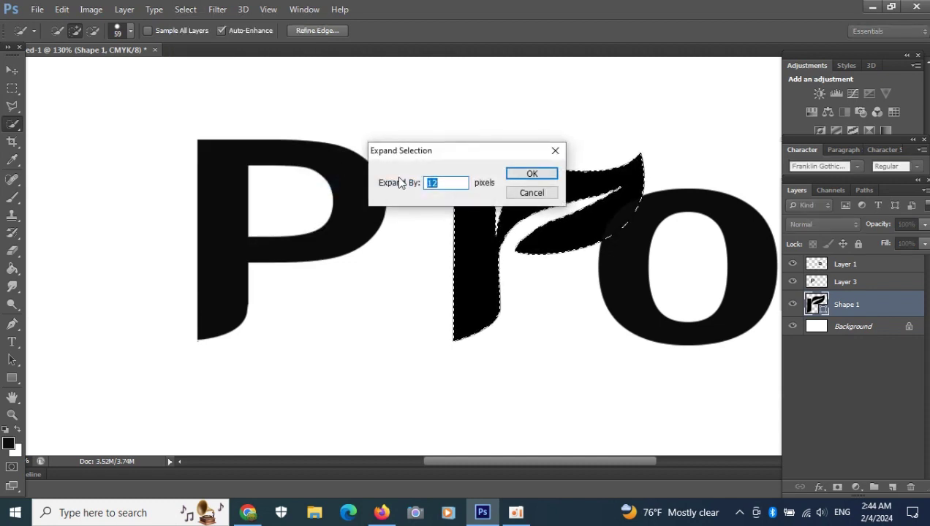
pyautogui.write('1')
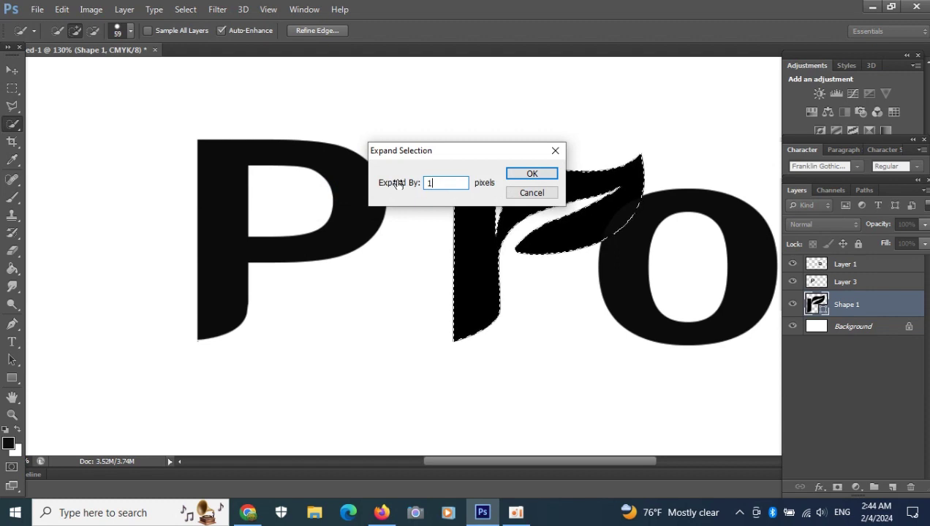
pyautogui.click(531, 177)
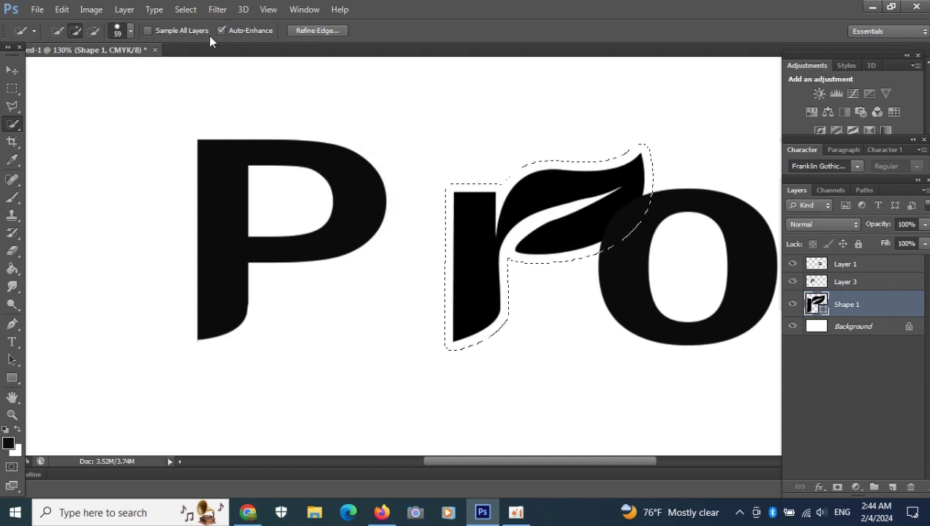
pyautogui.hotkey('ctrl', 'z')
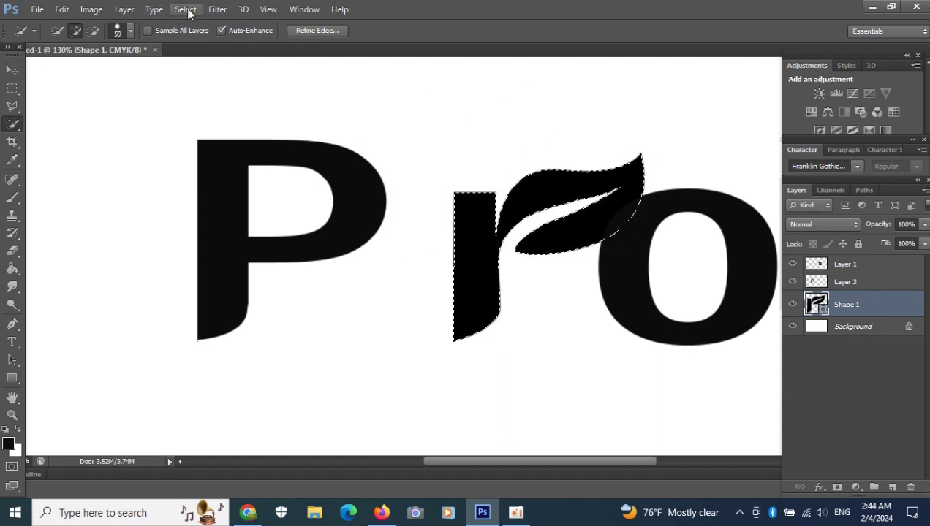
# Step: Expand the r's selection by 8 pixels, cut that area out of the o on Layer 1, and clear the selection
pyautogui.click(186, 10)
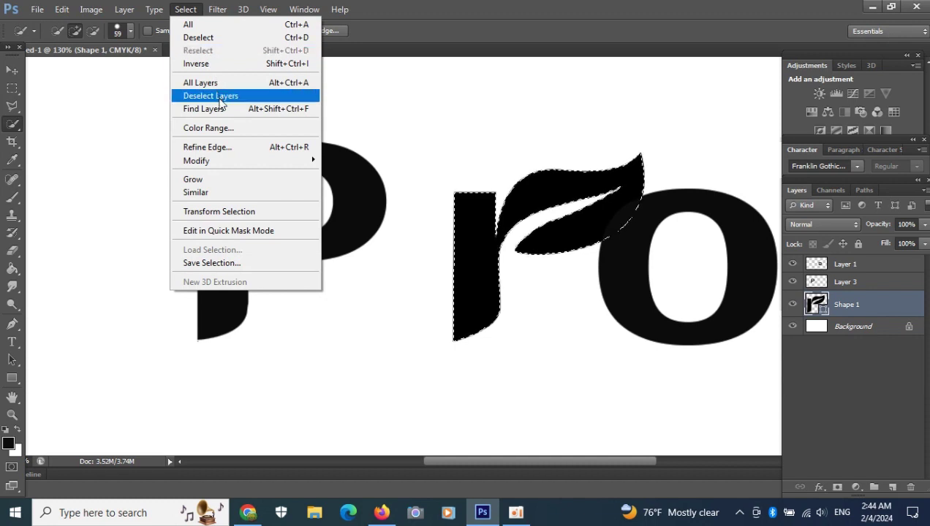
pyautogui.moveTo(224, 163)
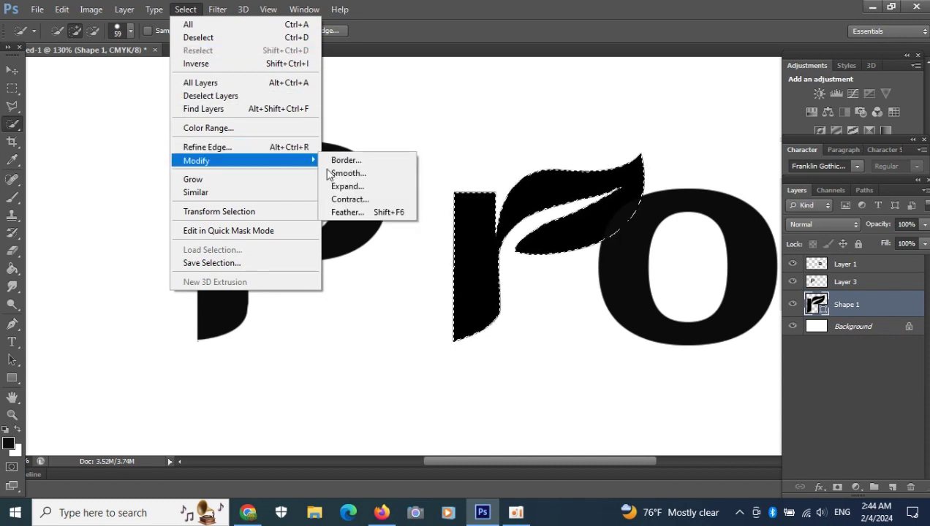
pyautogui.click(345, 186)
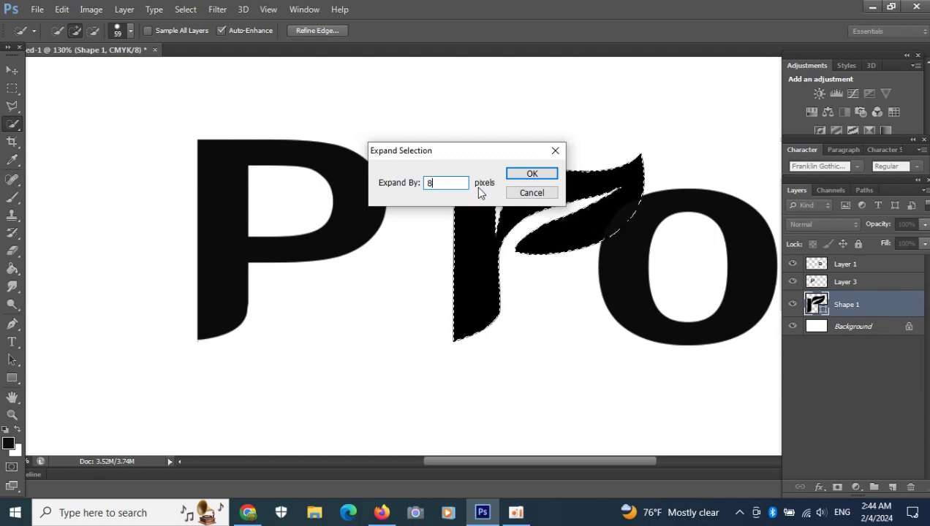
pyautogui.click(521, 178)
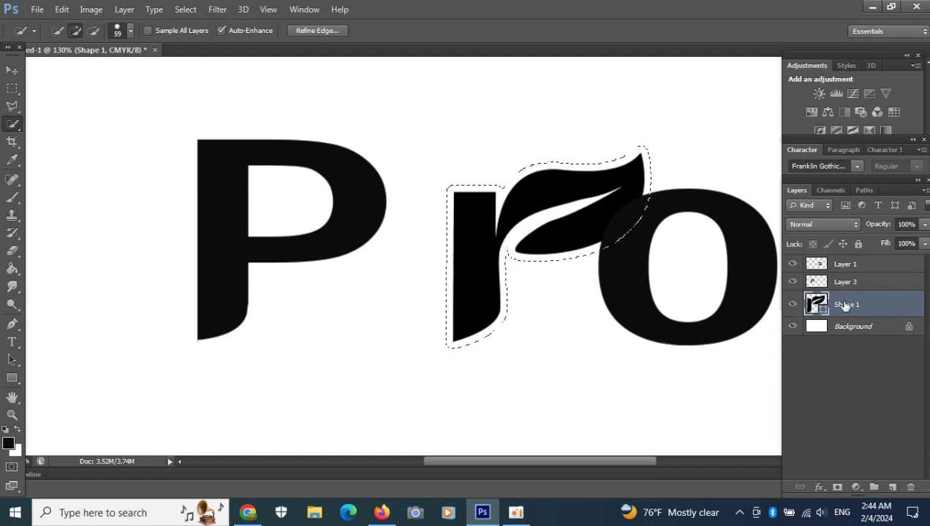
pyautogui.click(838, 270)
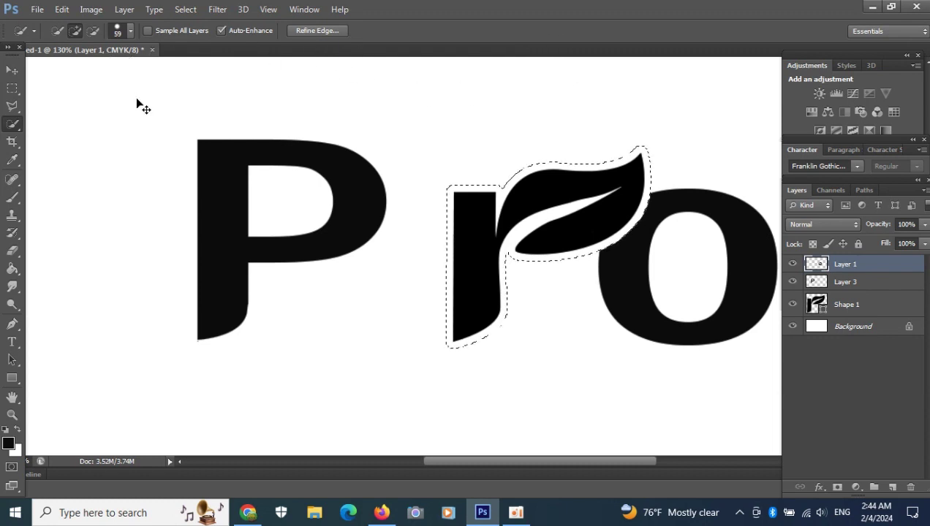
pyautogui.hotkey('ctrl', 'd')
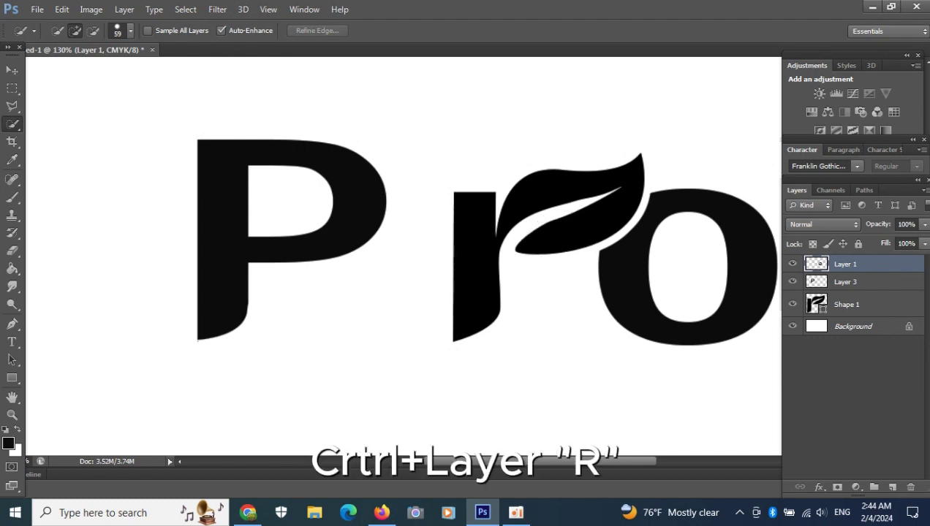
# Step: Draw a thin vertical black rectangle about 9 px wide and 191 px high on the empty canvas beside the P
pyautogui.hotkey('ctrl', '-')
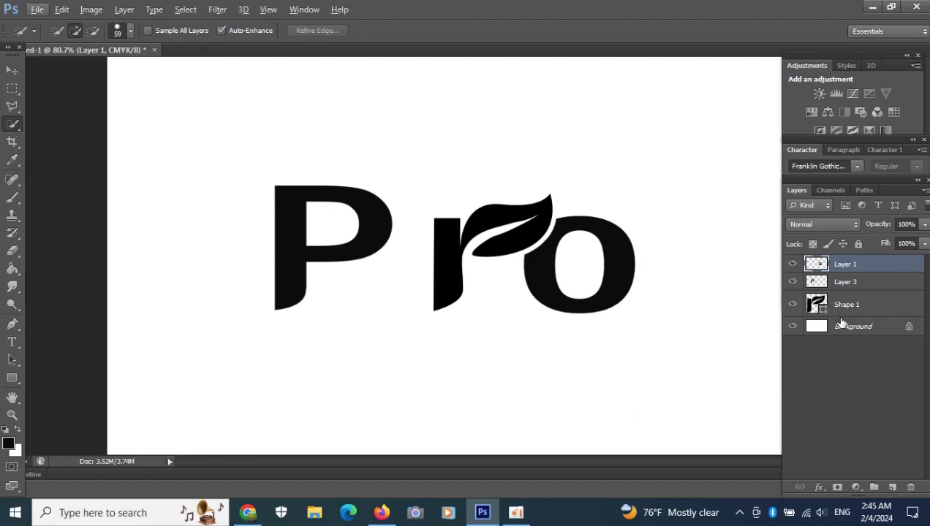
pyautogui.scroll(3, 730, 310)
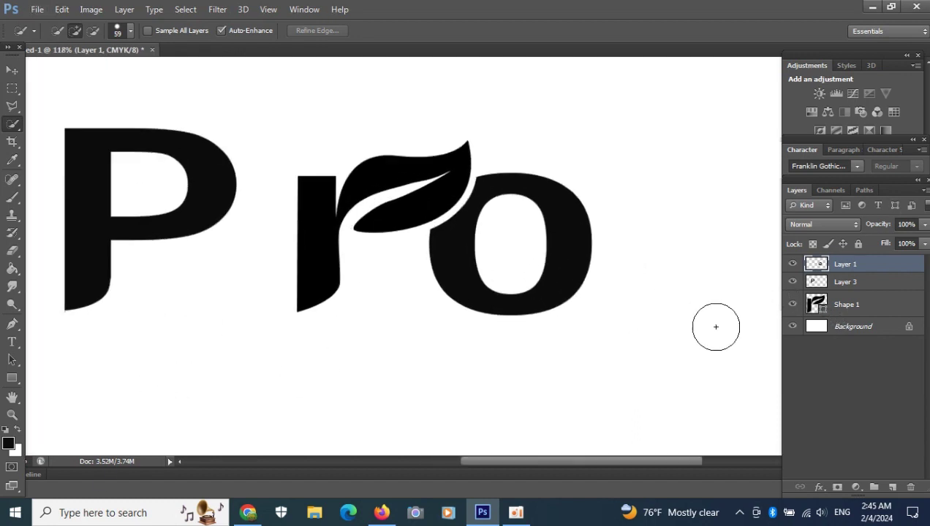
pyautogui.moveTo(608, 459); pyautogui.dragTo(565, 488)
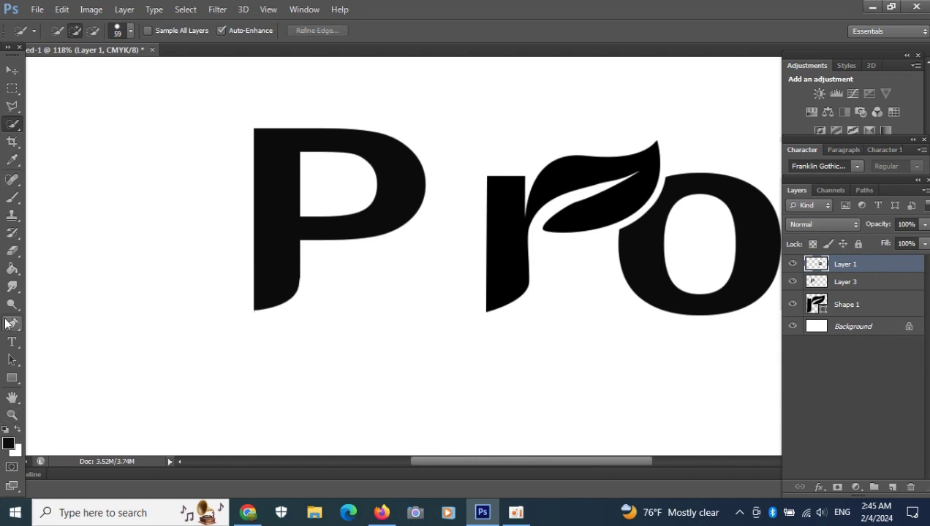
pyautogui.click(12, 378)
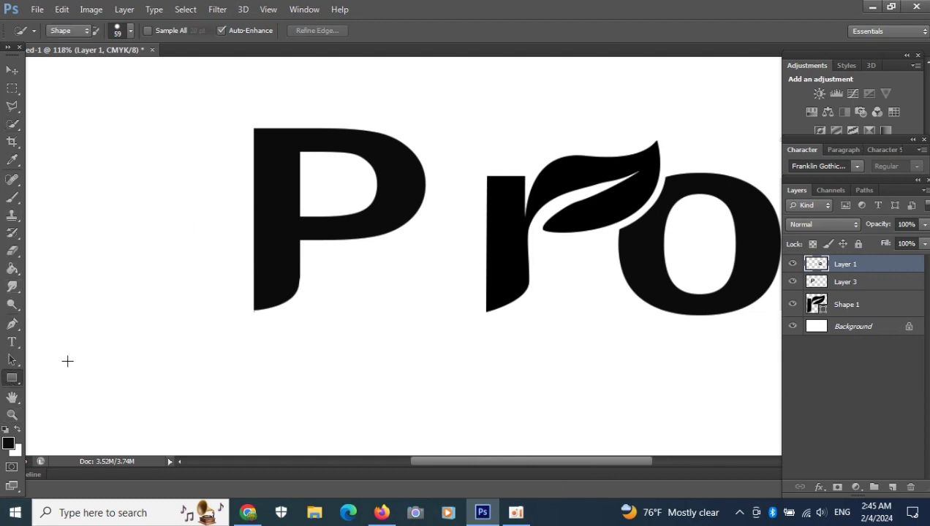
pyautogui.moveTo(166, 159); pyautogui.dragTo(168, 235)
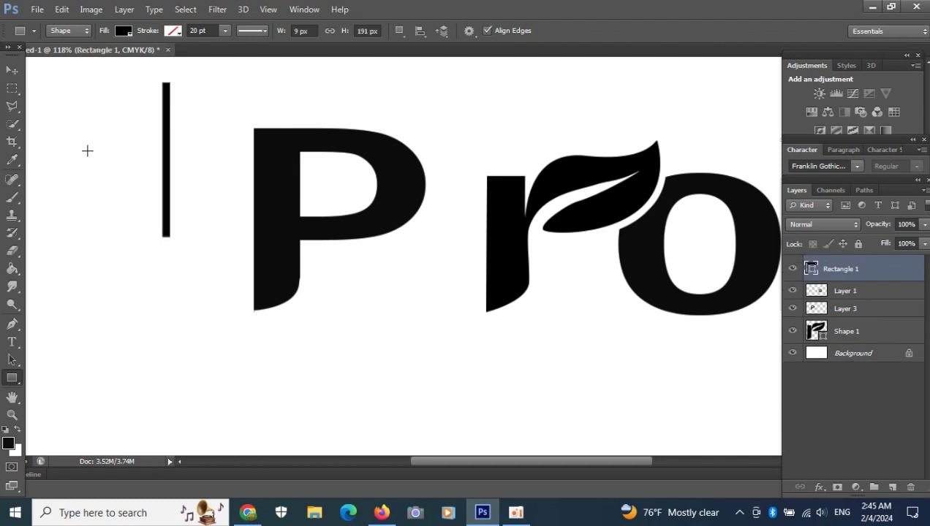
# Step: Move the rectangle onto the P and nudge it against the inner edge of the stem, crossing the lower bowl stroke
pyautogui.click(11, 70)
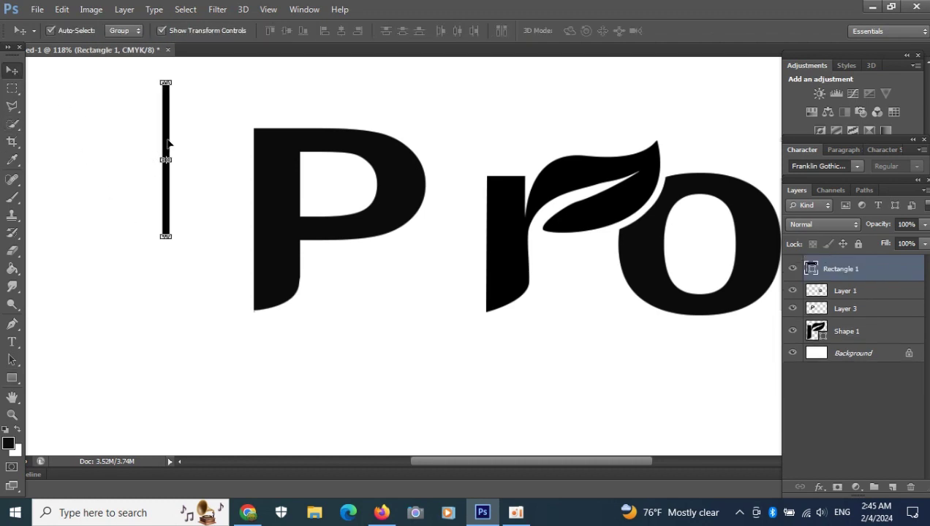
pyautogui.moveTo(167, 143); pyautogui.dragTo(307, 208)
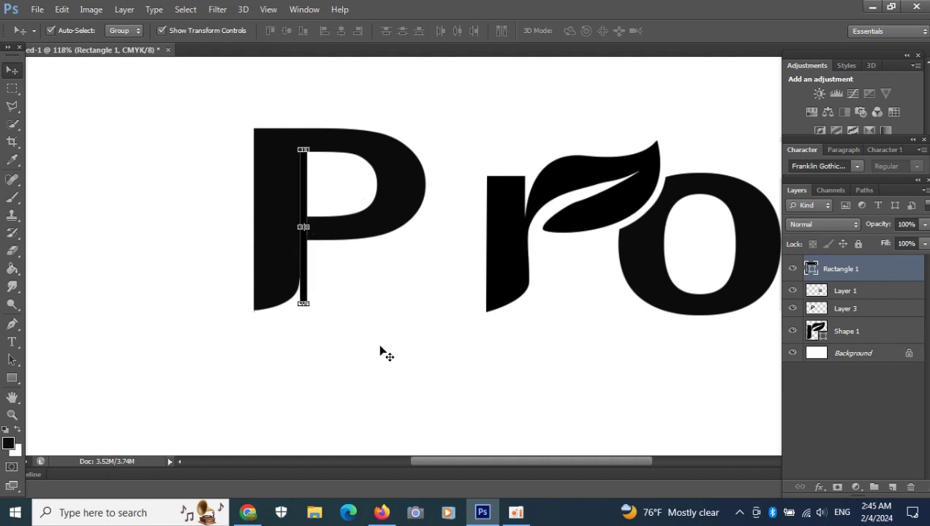
pyautogui.press('Right')
pyautogui.press('Down')
pyautogui.press('Down')
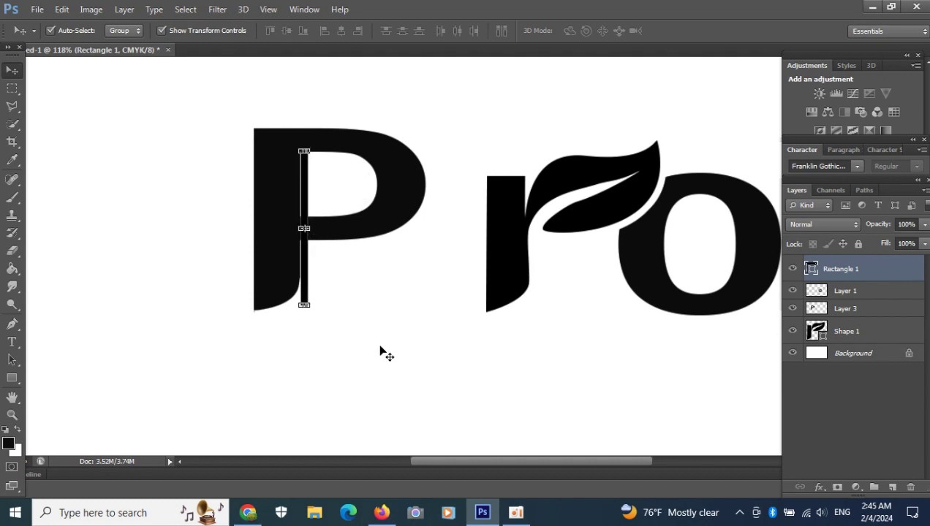
pyautogui.press('Left')
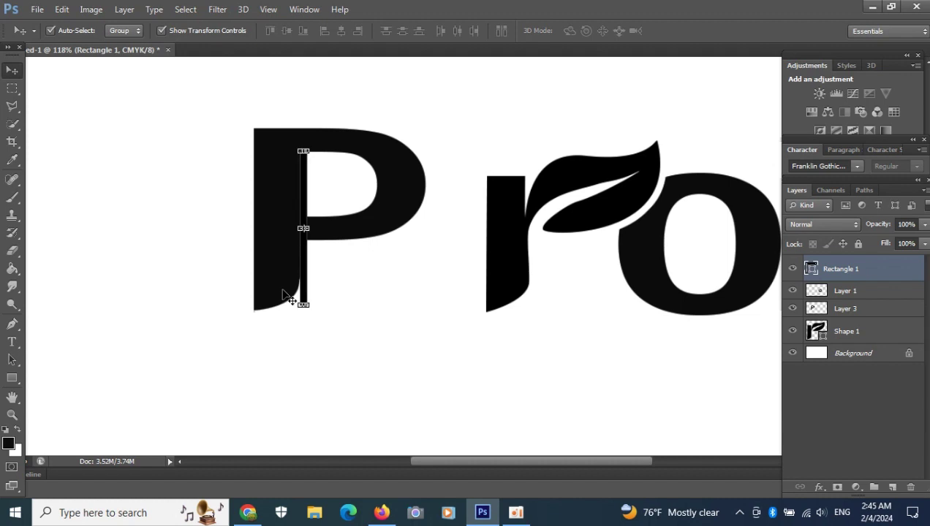
# Step: Clear the selection loaded from the rectangle, and widen the rectangle to 133.33% while keeping it against the P's stem
pyautogui.keyDown('ctrl'); pyautogui.click(814, 272); pyautogui.keyUp('ctrl')
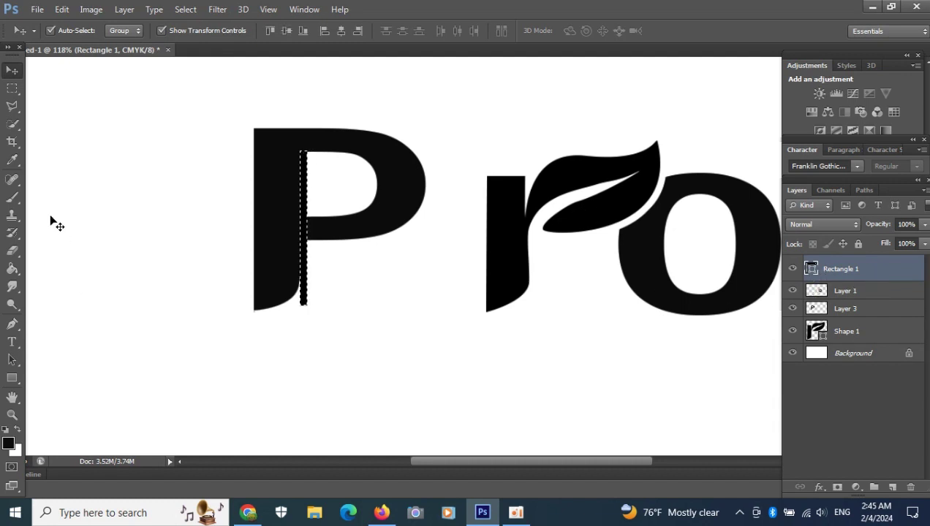
pyautogui.hotkey('ctrl', 'd')
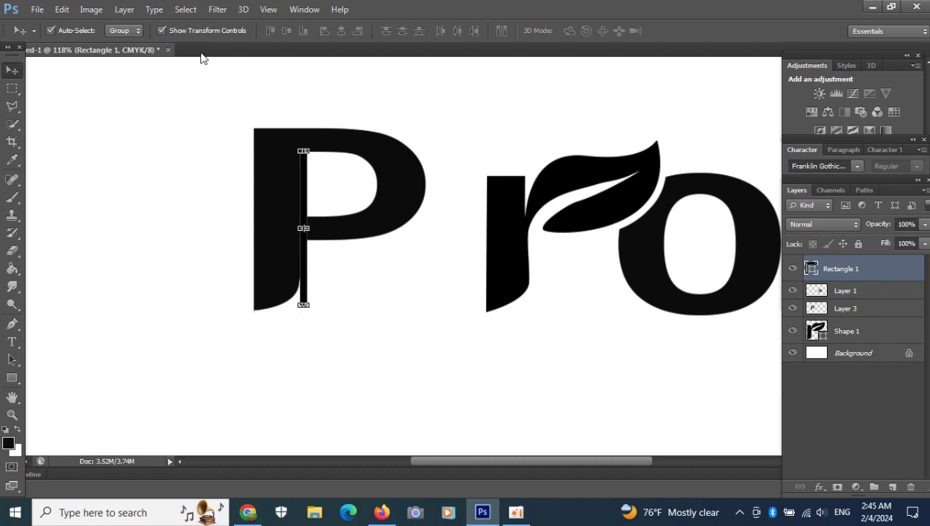
pyautogui.click(304, 229)
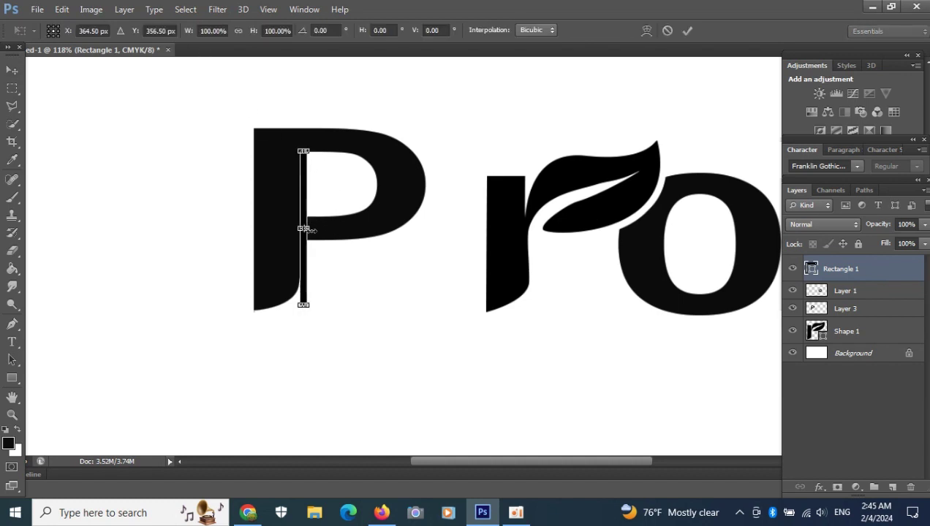
pyautogui.moveTo(310, 230); pyautogui.dragTo(310, 229)
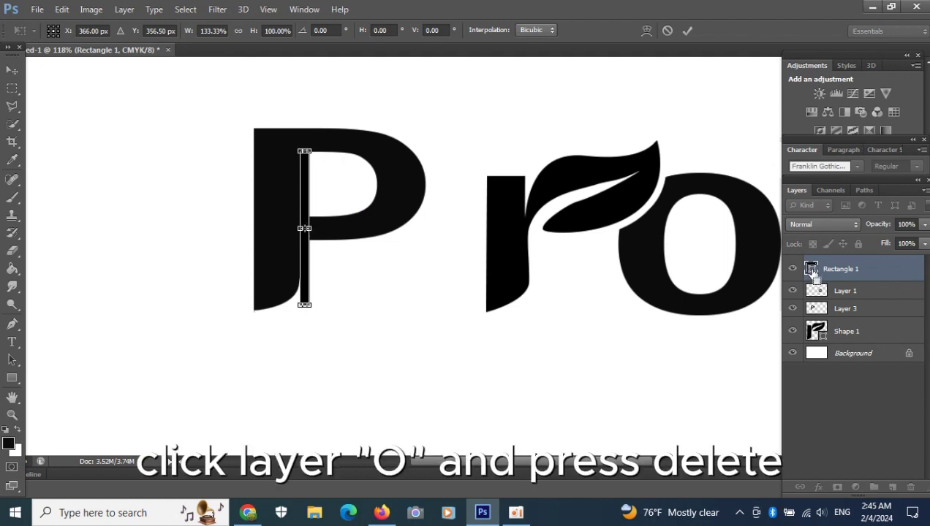
pyautogui.click(687, 30)
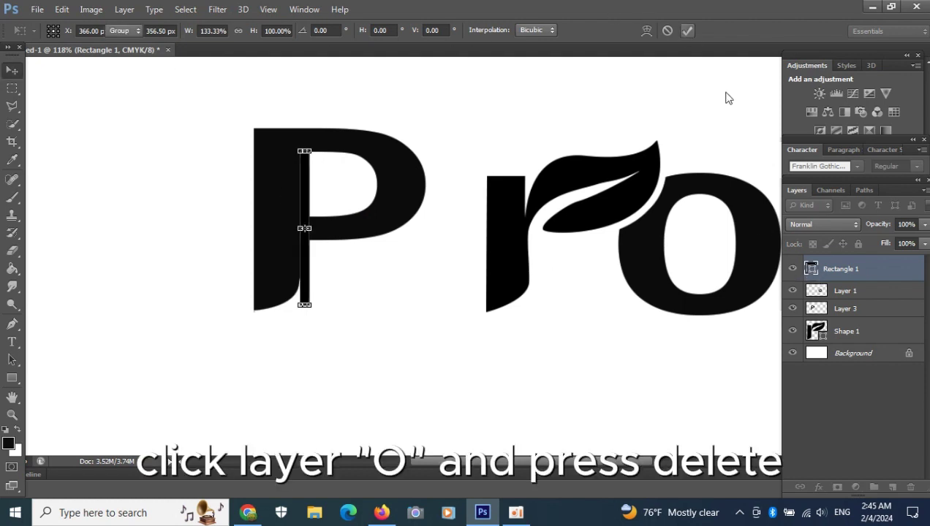
# Step: Load the thin rectangle's outline as a selection and delete that area from the P on Layer 3
pyautogui.keyDown('ctrl'); pyautogui.click(813, 270); pyautogui.keyUp('ctrl')
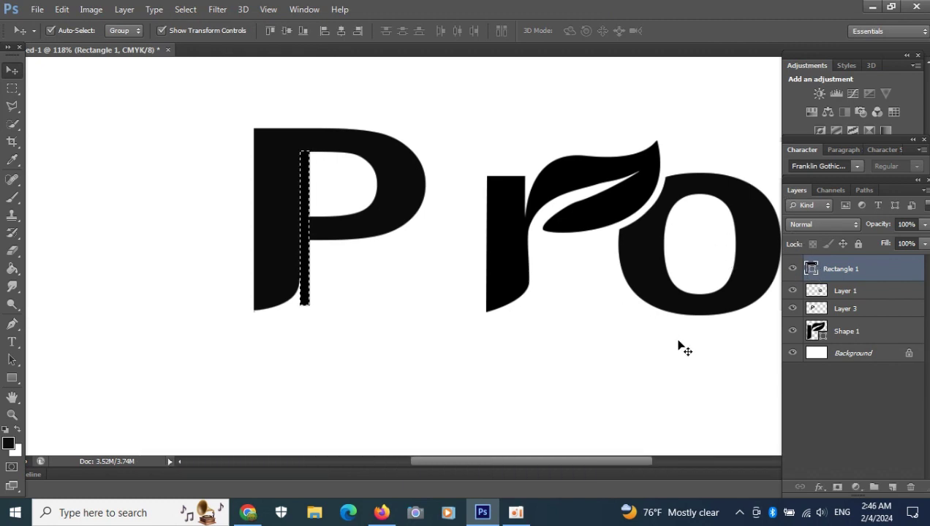
pyautogui.click(826, 309)
pyautogui.hotkey('ctrl', 'd')
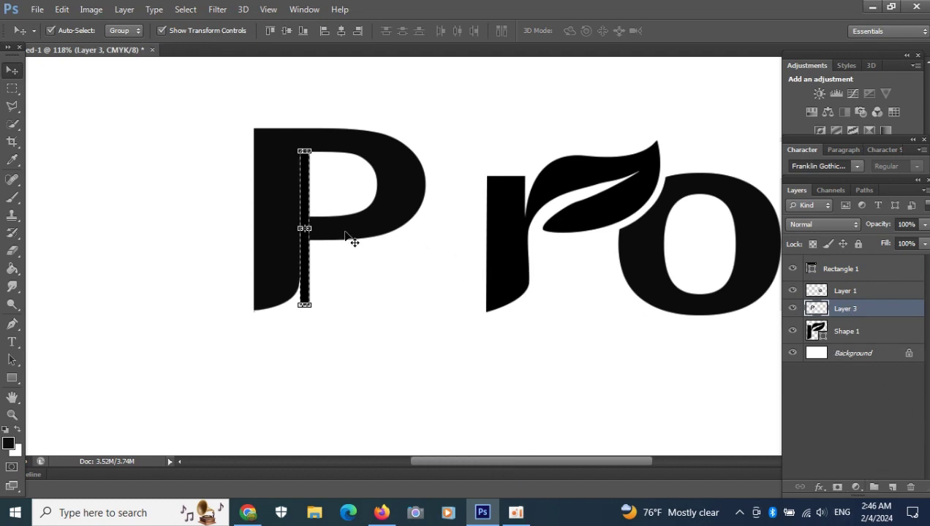
pyautogui.click(306, 199)
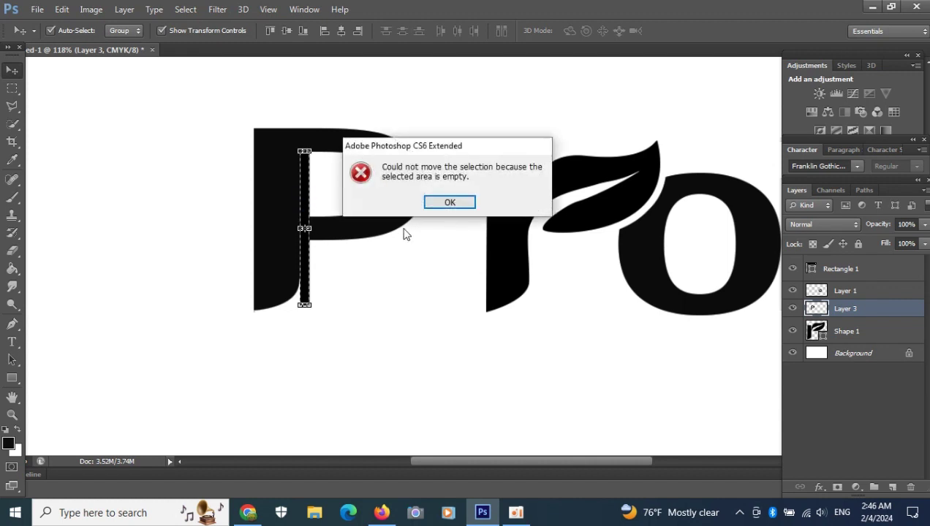
pyautogui.click(434, 203)
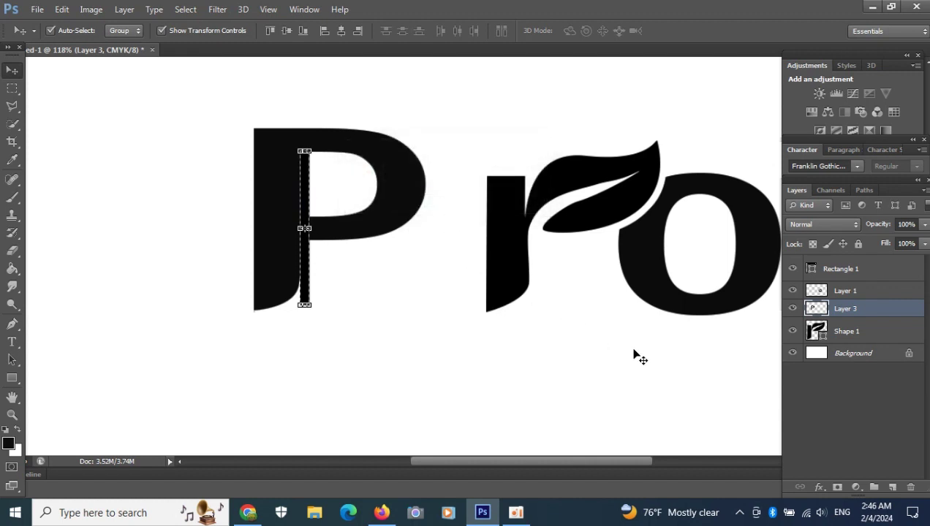
# Step: Check the gap in the P without the rectangle, delete the Rectangle 1 layer, and turn off the transform controls
pyautogui.click(793, 269)
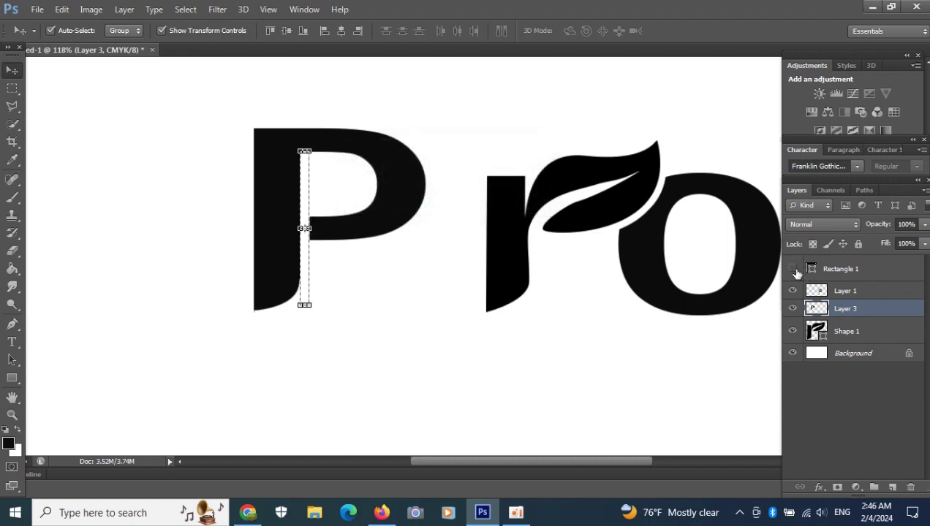
pyautogui.click(793, 270)
pyautogui.click(826, 270)
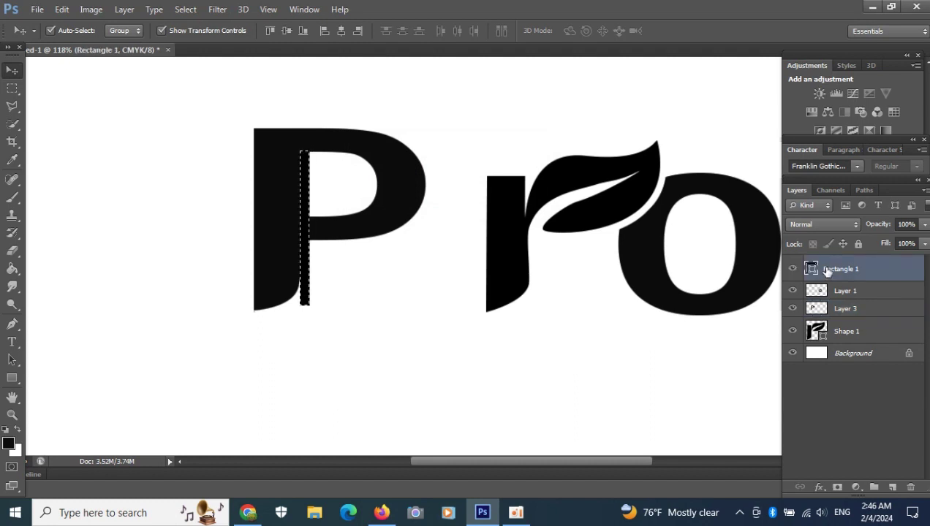
pyautogui.moveTo(827, 271); pyautogui.dragTo(911, 488)
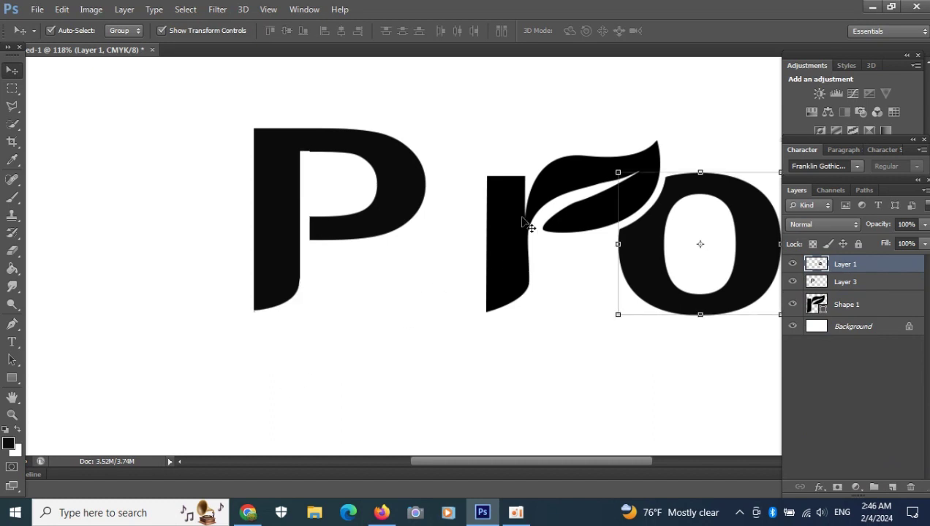
pyautogui.click(174, 32)
pyautogui.scroll(-5, 333, 253)
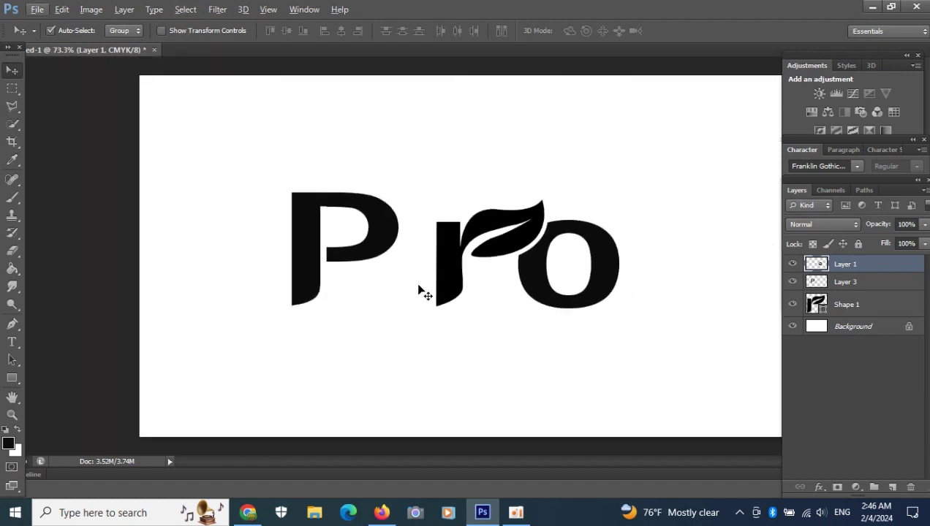
# Step: Add a Color Overlay layer style to the o on Layer 1
pyautogui.rightClick(850, 267)
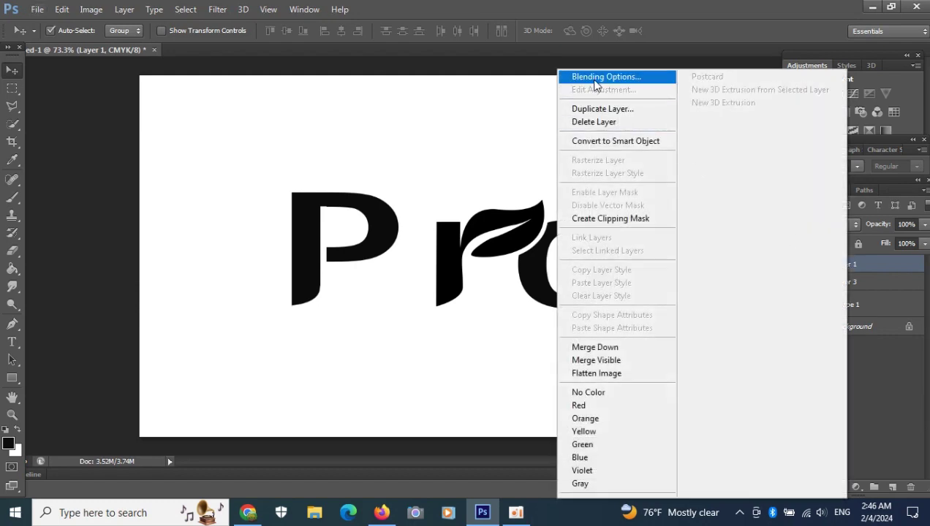
pyautogui.click(604, 77)
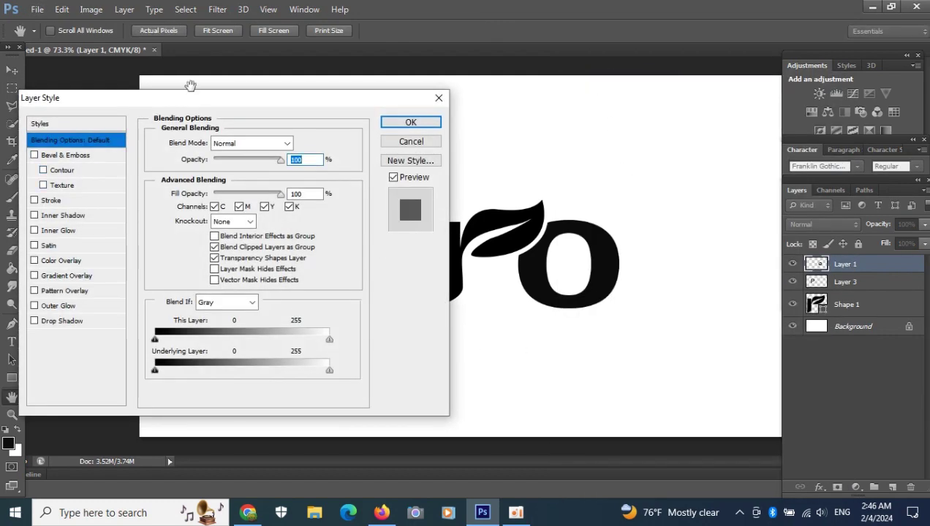
pyautogui.moveTo(188, 104); pyautogui.dragTo(667, 159)
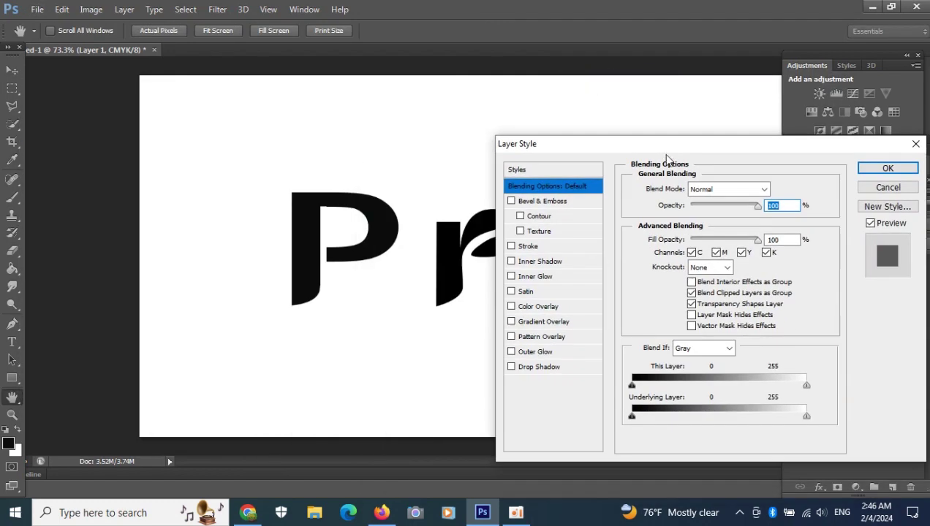
pyautogui.click(536, 307)
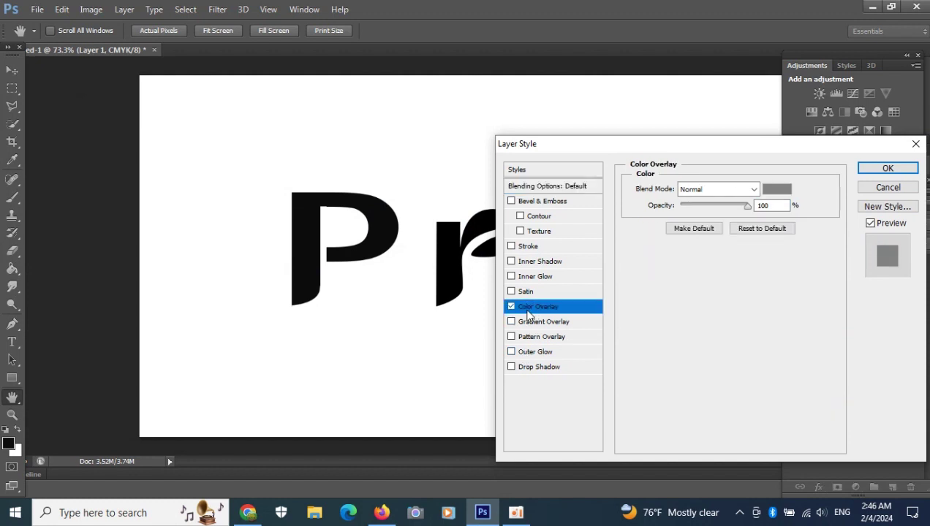
# Step: Set the o's overlay color to a vivid violet-blue and apply the layer style
pyautogui.click(776, 189)
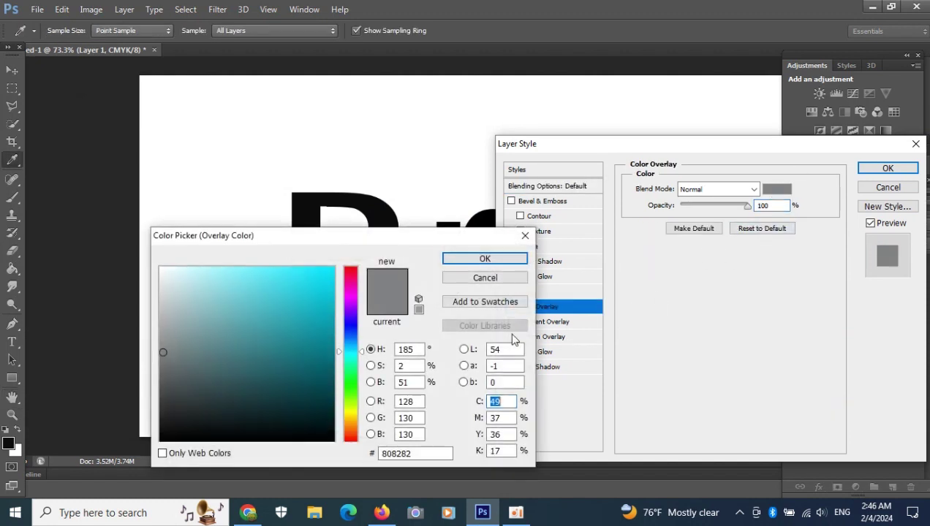
pyautogui.moveTo(340, 235); pyautogui.dragTo(716, 230)
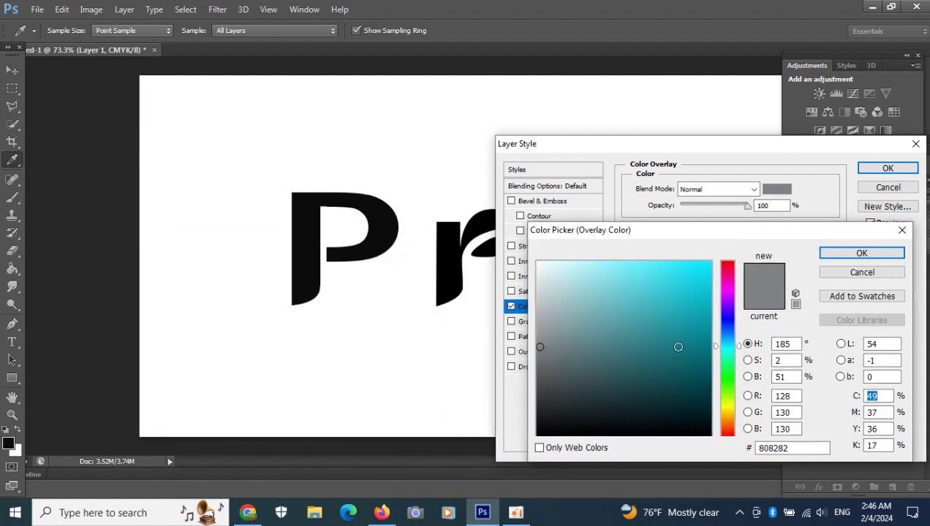
pyautogui.moveTo(726, 331); pyautogui.dragTo(724, 311)
pyautogui.click(672, 272)
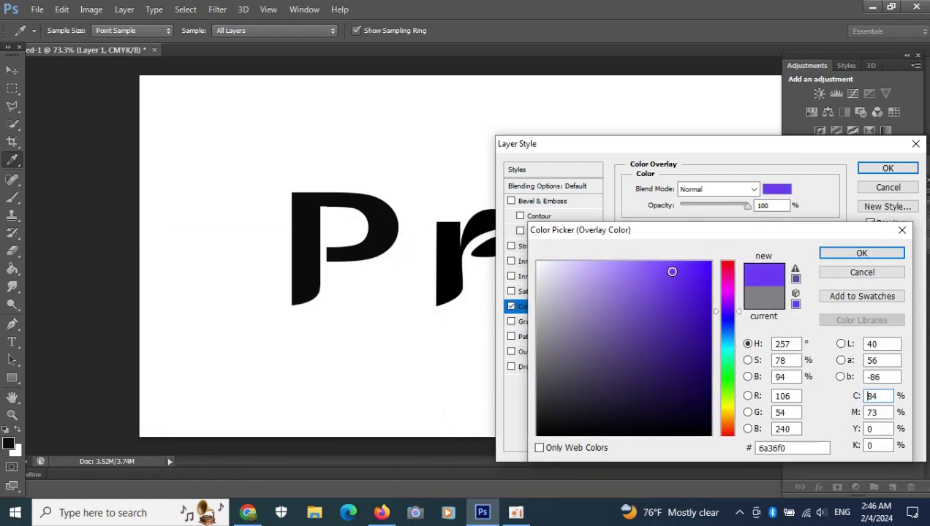
pyautogui.click(683, 276)
pyautogui.click(861, 253)
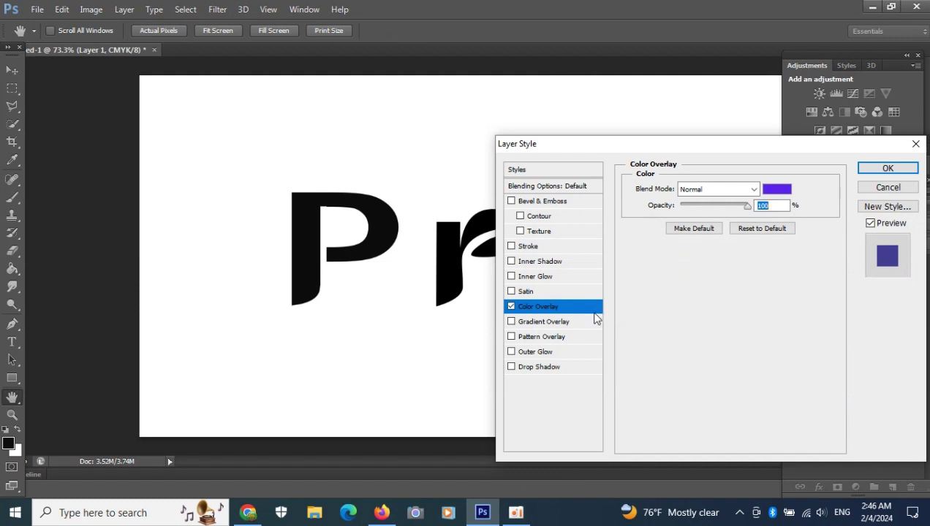
pyautogui.click(887, 168)
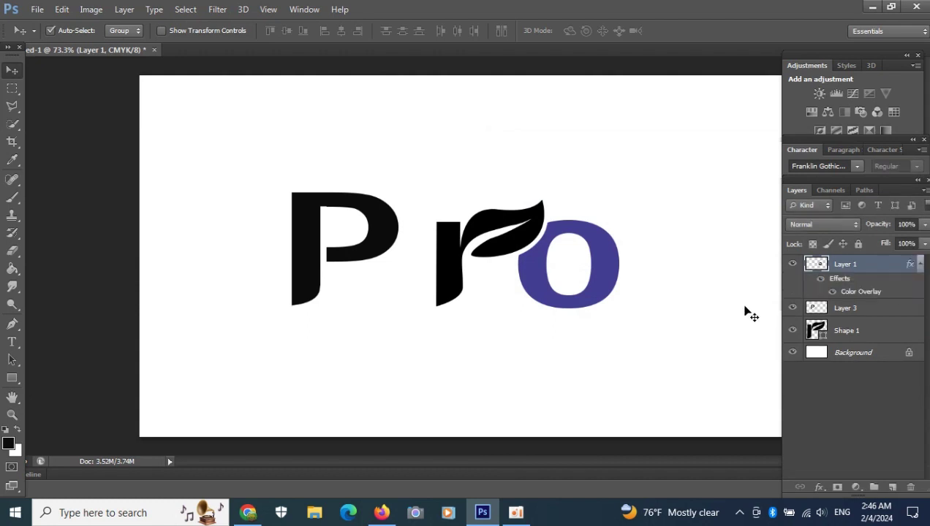
# Step: Add a Gradient Overlay layer style to the P on Layer 3
pyautogui.click(845, 310)
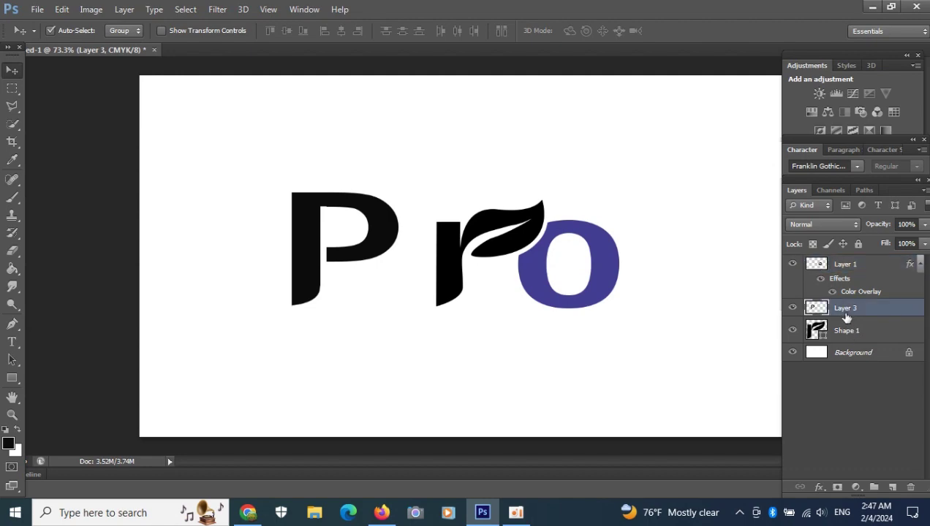
pyautogui.rightClick(841, 305)
pyautogui.click(587, 84)
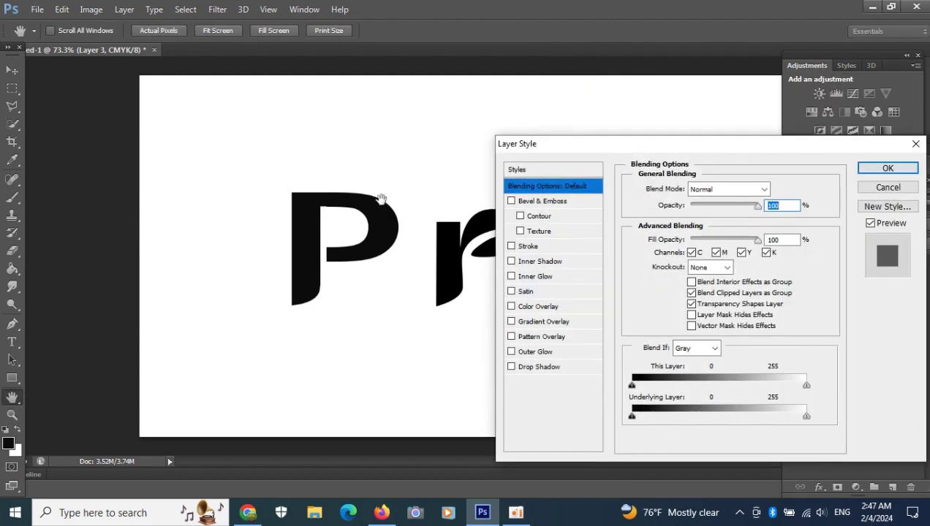
pyautogui.click(541, 322)
# Step: Change the black starting stop of the P's gradient to a saturated blue, keeping the white end stop
pyautogui.click(716, 221)
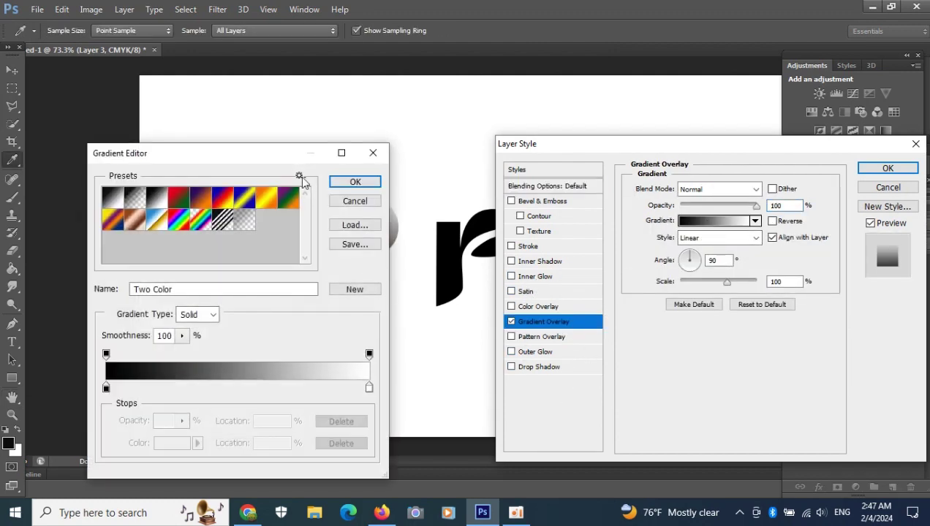
pyautogui.moveTo(293, 157); pyautogui.dragTo(749, 182)
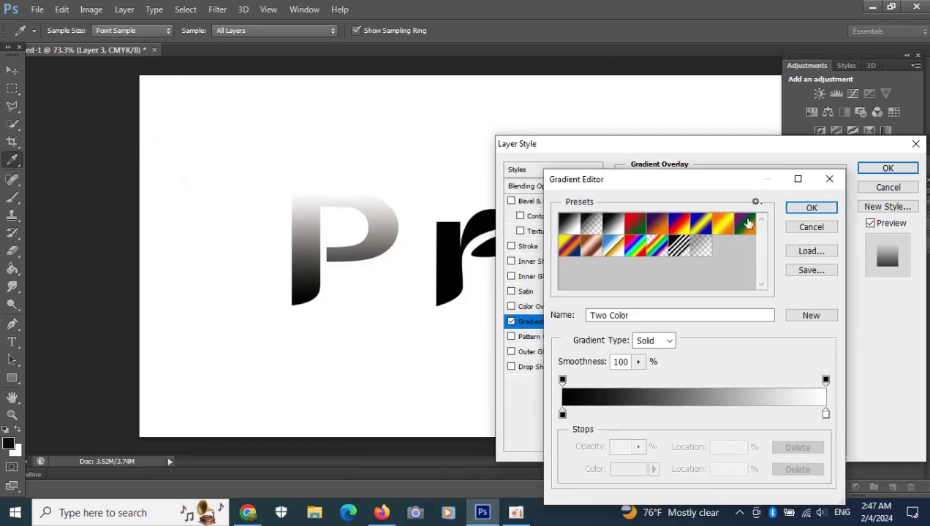
pyautogui.doubleClick(562, 414)
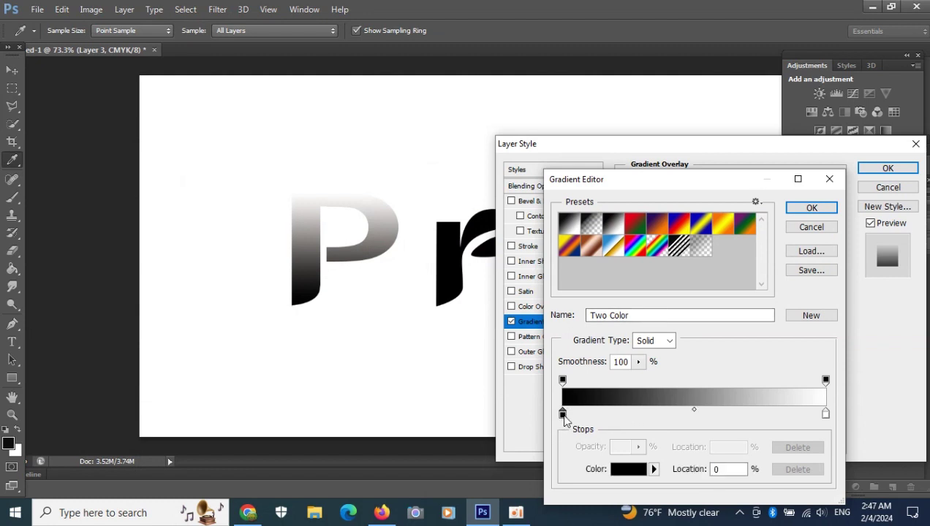
pyautogui.click(728, 321)
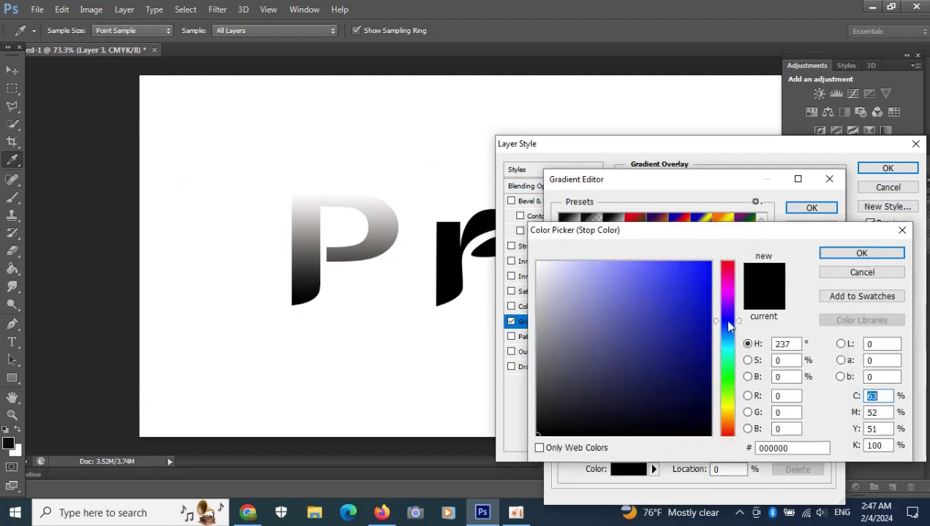
pyautogui.moveTo(685, 275)
pyautogui.mouseDown()
pyautogui.moveTo(735, 242)
pyautogui.moveTo(702, 269)
pyautogui.mouseUp()
pyautogui.click(862, 254)
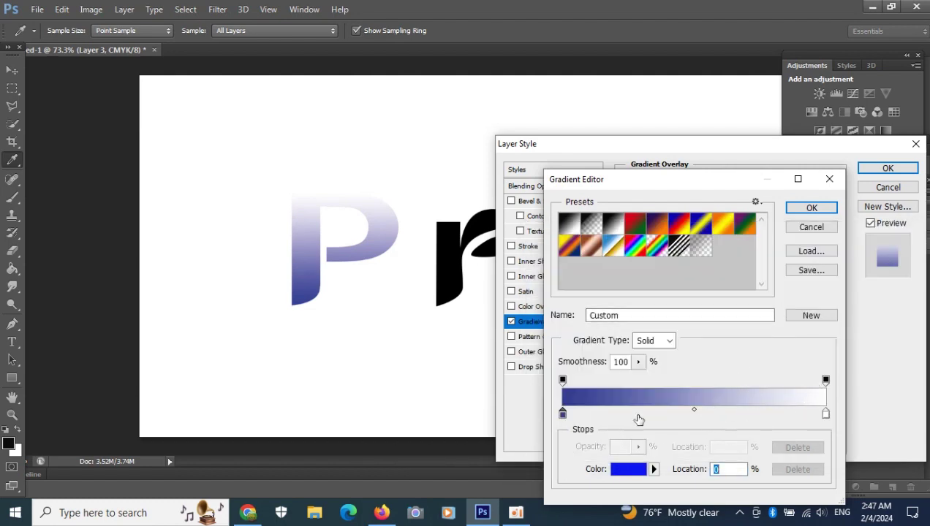
pyautogui.click(813, 210)
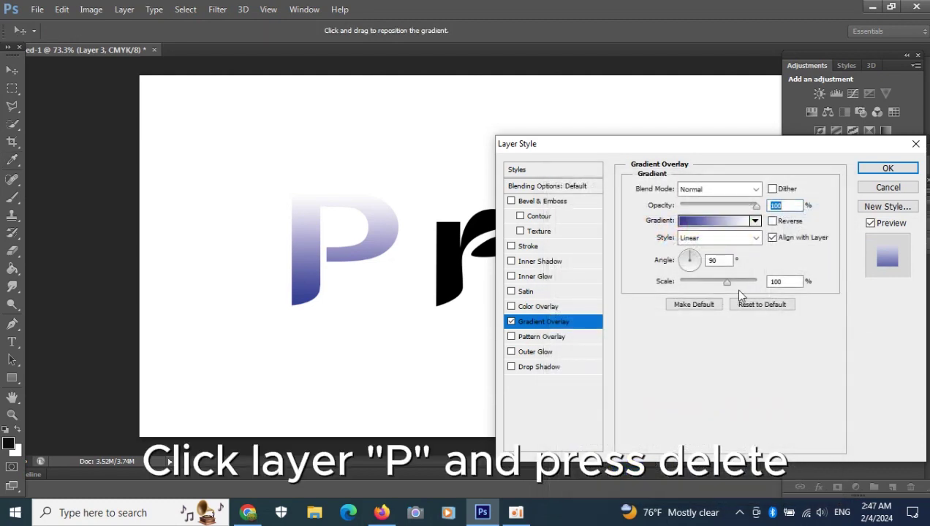
# Step: Set the P's gradient scale to 150%, move the blue stop to location 85%, and apply the layer style
pyautogui.moveTo(727, 284); pyautogui.dragTo(772, 280)
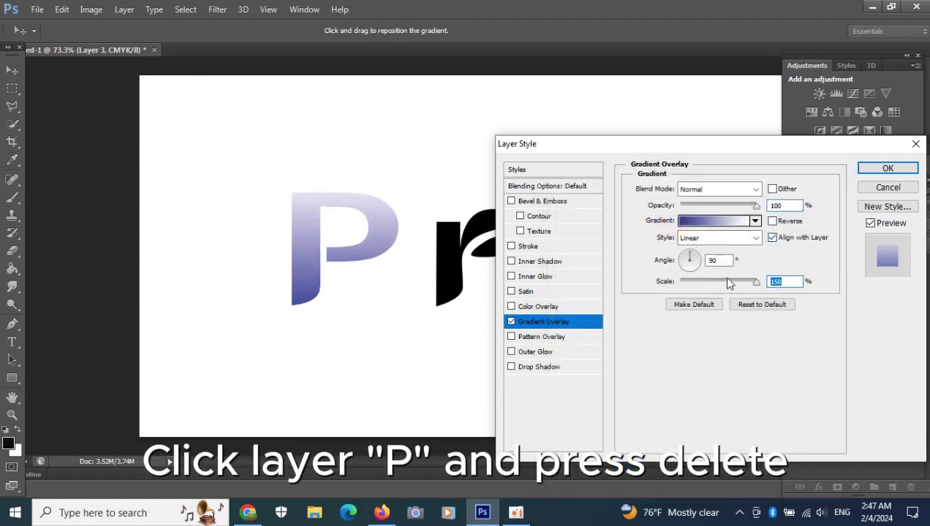
pyautogui.click(705, 220)
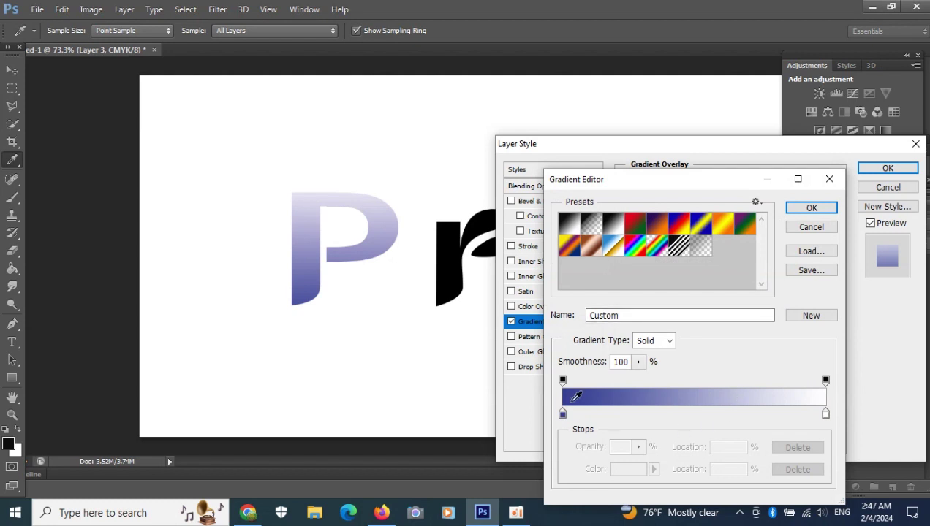
pyautogui.moveTo(562, 414); pyautogui.dragTo(779, 414)
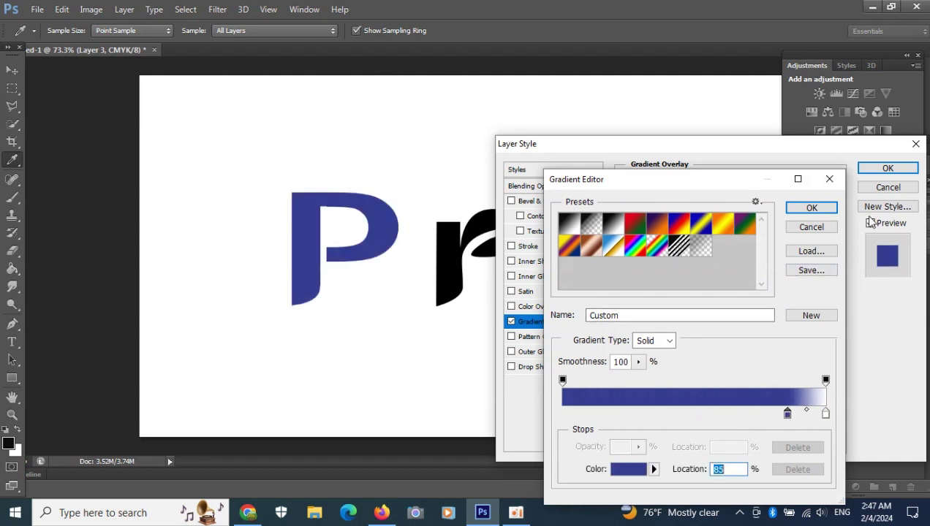
pyautogui.click(831, 211)
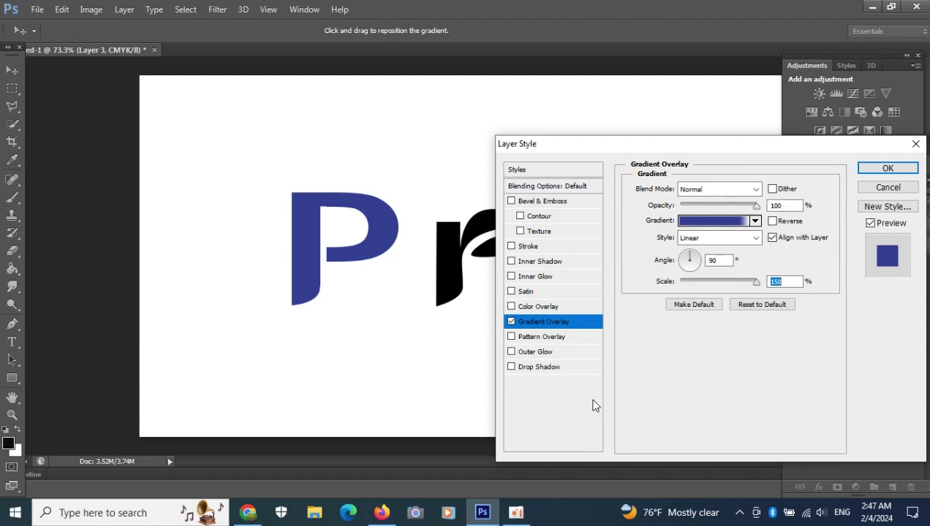
pyautogui.click(887, 168)
# Step: Add a Gradient Overlay to the leaf-shaped r on Shape 1, leaving Pattern Overlay switched off
pyautogui.click(839, 356)
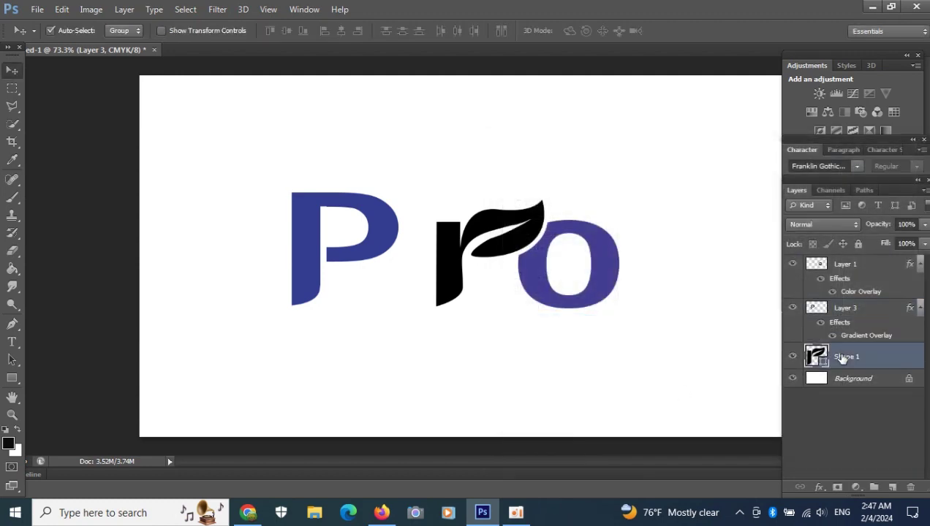
pyautogui.rightClick(817, 344)
pyautogui.click(603, 79)
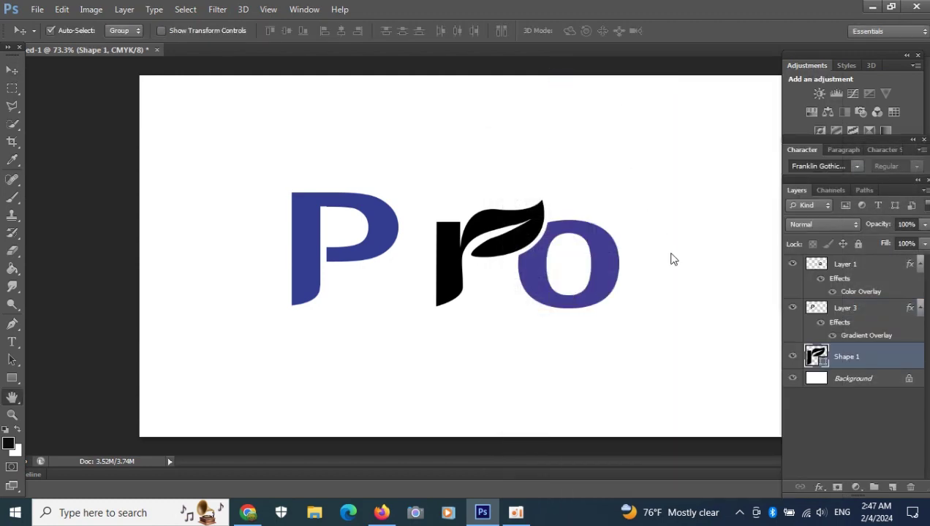
pyautogui.click(541, 336)
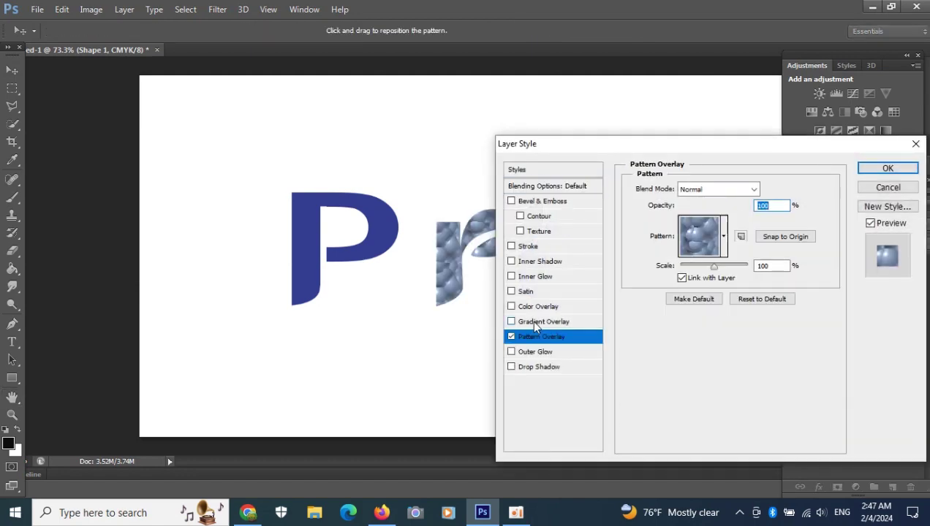
pyautogui.click(532, 321)
pyautogui.click(511, 336)
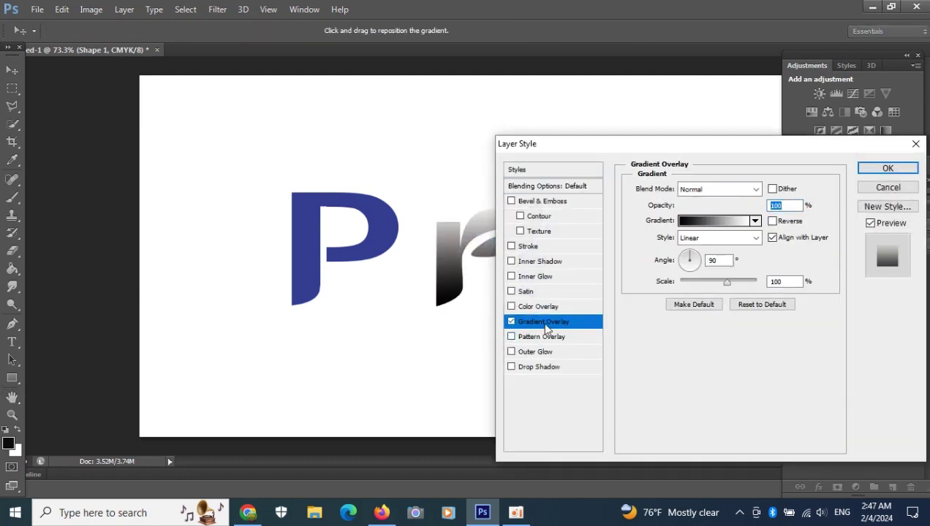
# Step: Change the black starting stop of the r's gradient to bright blue #2063fc, keeping the white end stop
pyautogui.click(708, 221)
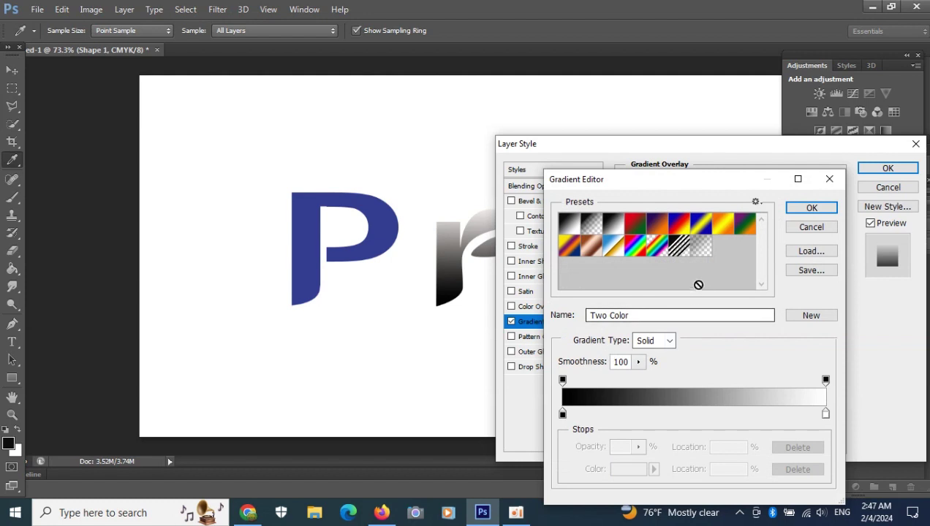
pyautogui.doubleClick(562, 416)
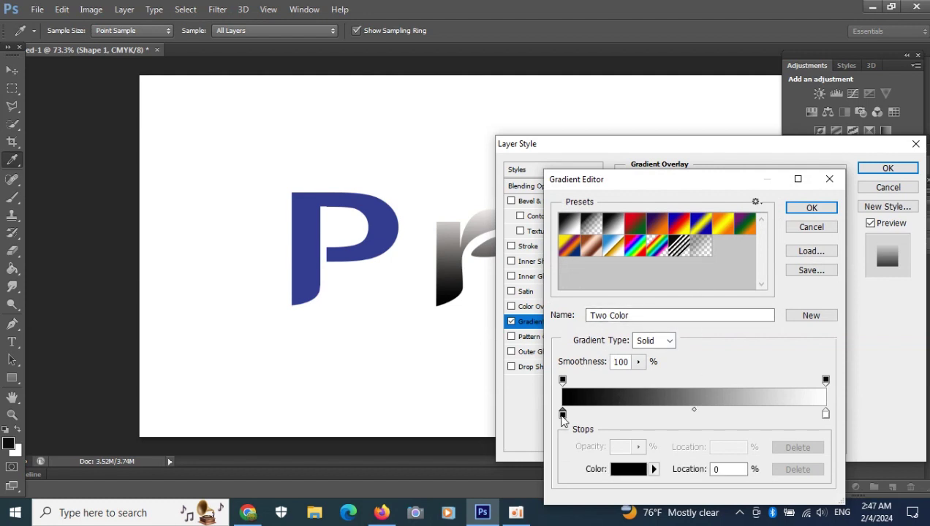
pyautogui.moveTo(729, 321)
pyautogui.mouseDown()
pyautogui.moveTo(724, 314)
pyautogui.moveTo(730, 330)
pyautogui.mouseUp()
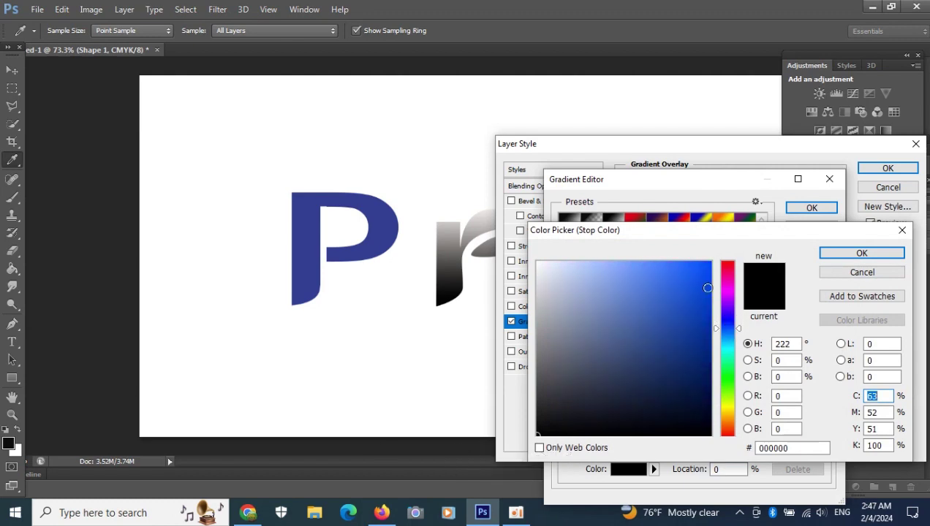
pyautogui.click(690, 263)
pyautogui.click(842, 253)
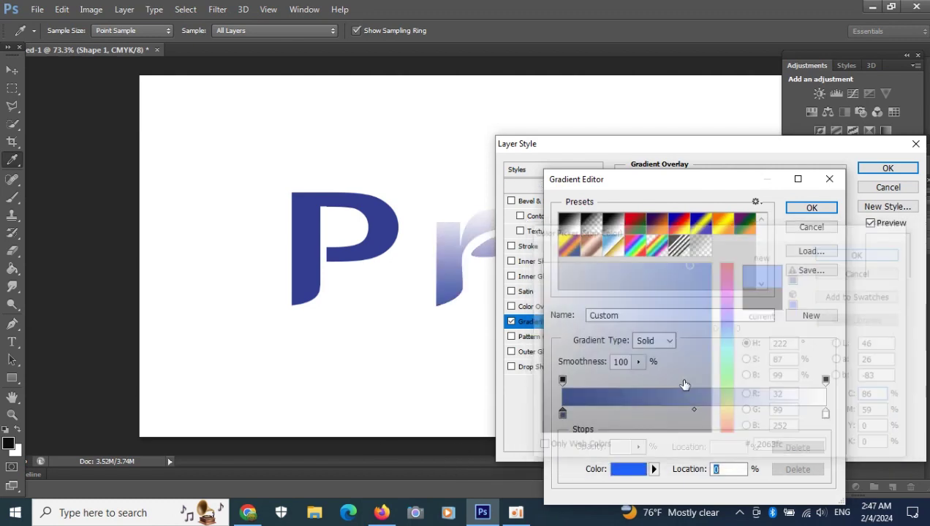
# Step: Move the r gradient's blue stop to location 95%, set the gradient scale to 134%, and apply the layer style
pyautogui.moveTo(562, 414); pyautogui.dragTo(809, 438)
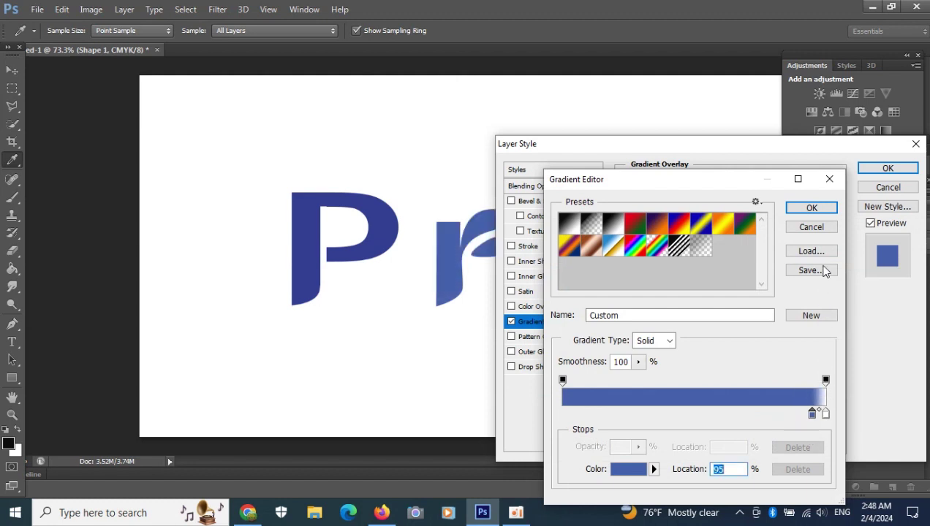
pyautogui.click(813, 209)
pyautogui.moveTo(733, 157); pyautogui.dragTo(840, 195)
pyautogui.moveTo(834, 322); pyautogui.dragTo(854, 322)
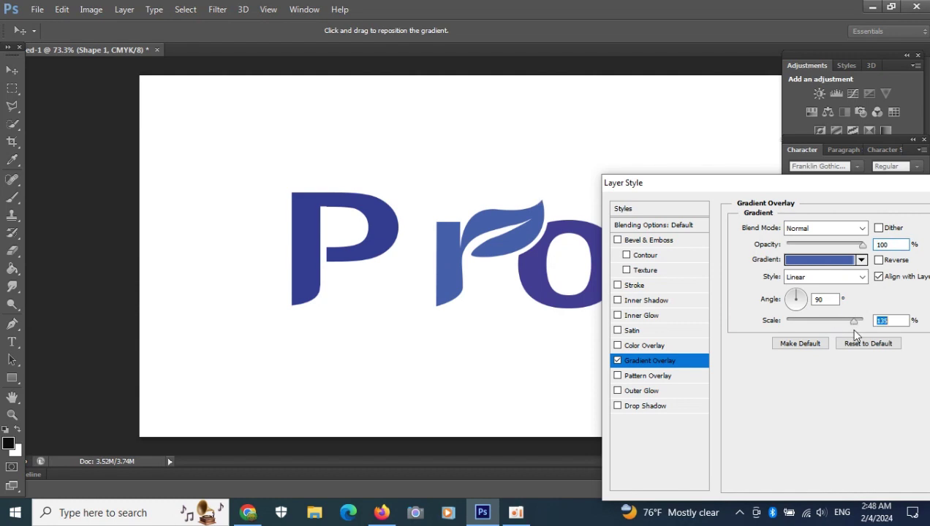
pyautogui.moveTo(868, 189); pyautogui.dragTo(639, 204)
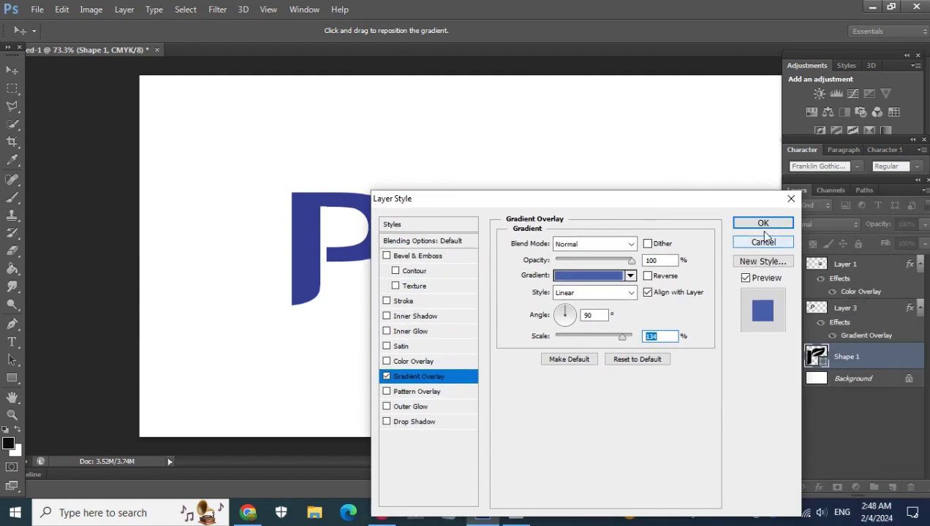
pyautogui.click(761, 236)
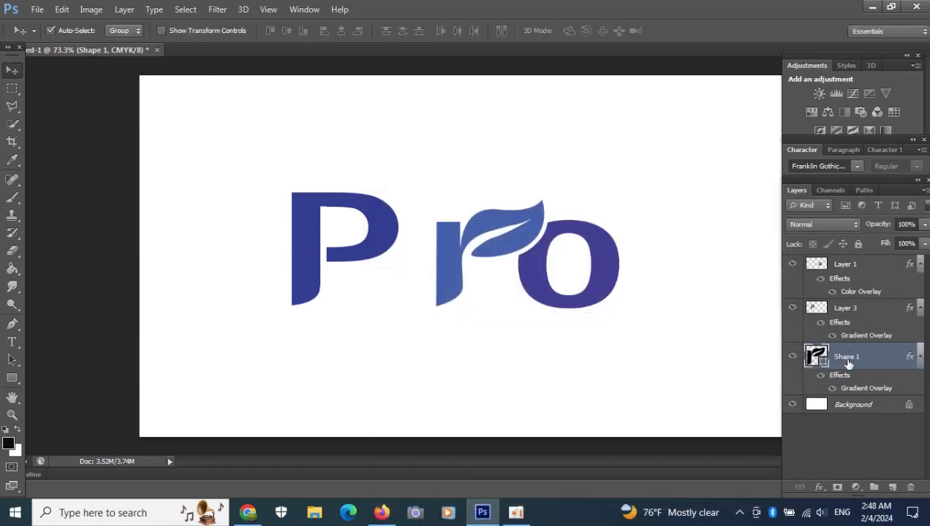
# Step: Open the Color Overlay settings of the o on Layer 1
pyautogui.click(881, 275)
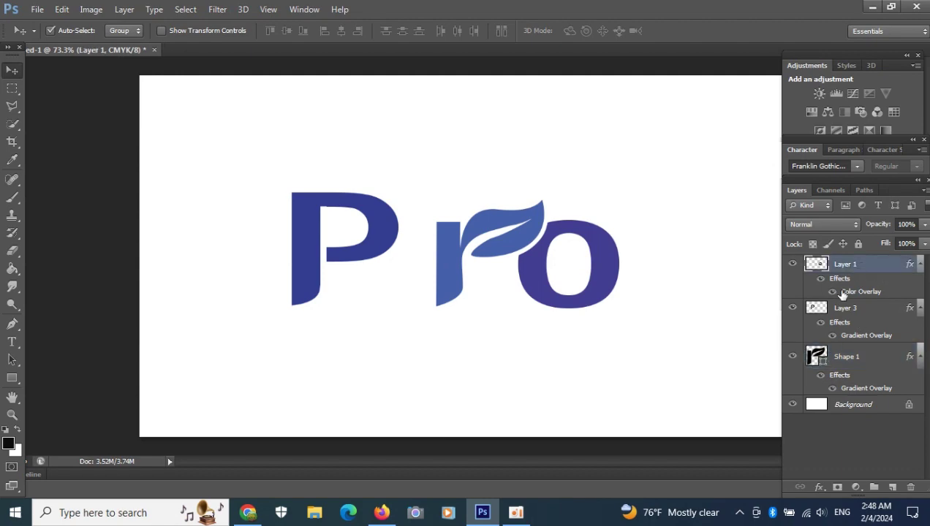
pyautogui.doubleClick(846, 292)
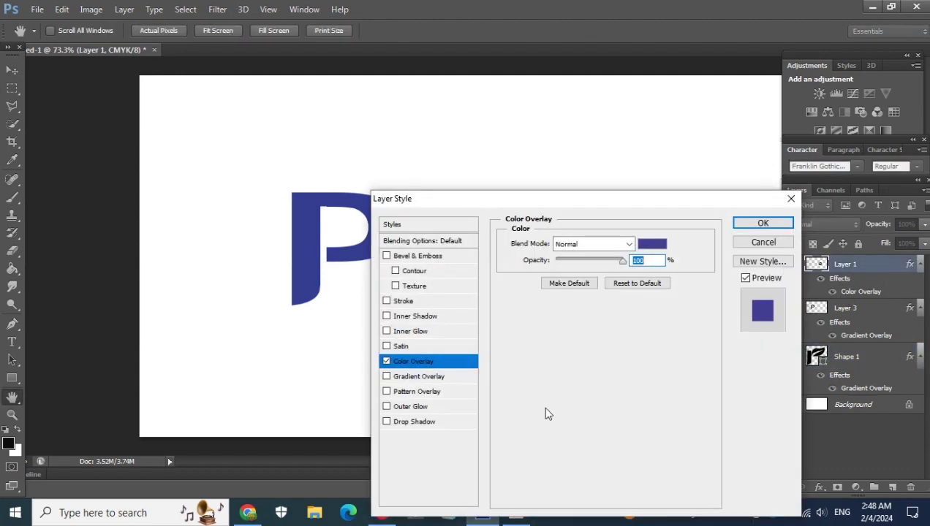
pyautogui.click(648, 245)
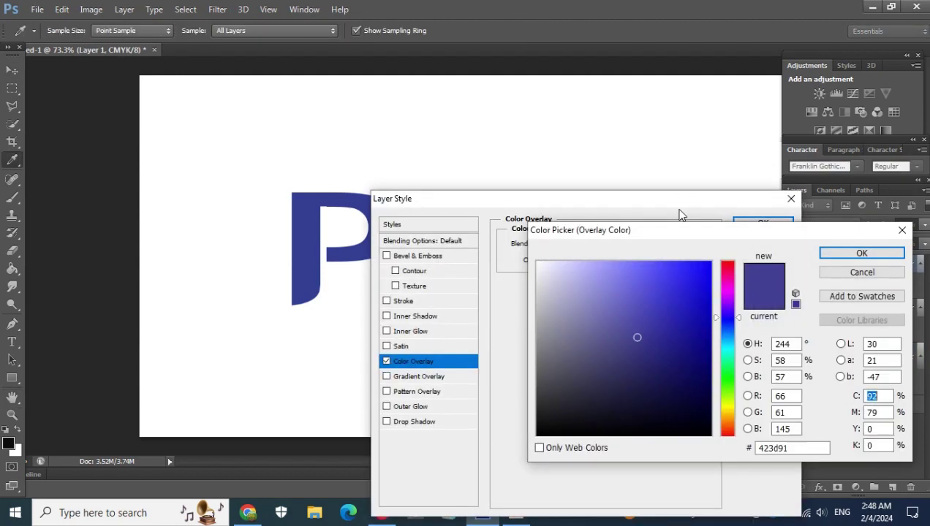
pyautogui.moveTo(693, 232); pyautogui.dragTo(524, 310)
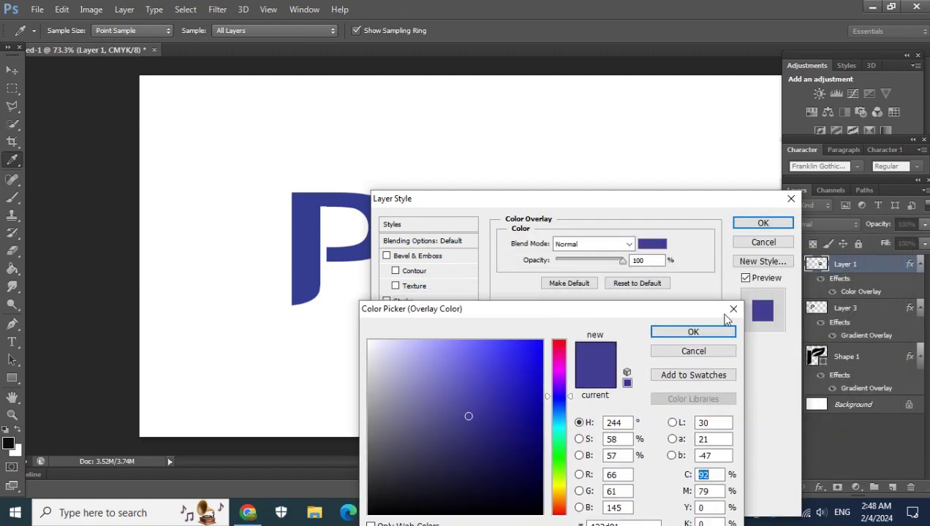
pyautogui.click(733, 309)
# Step: Open the o's overlay color with the letter in view and cycle through the picker's RGB and HSB channel modes, ending on hue
pyautogui.moveTo(724, 212); pyautogui.dragTo(406, 225)
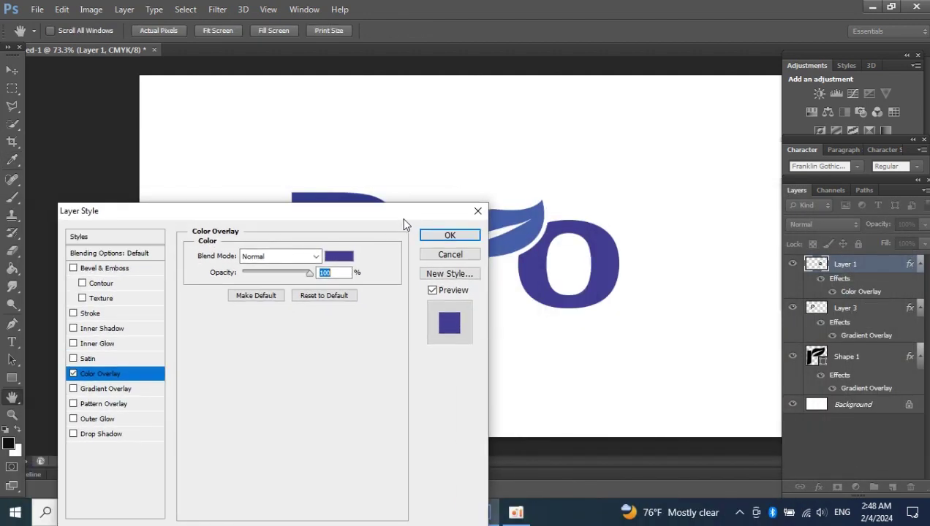
pyautogui.click(338, 257)
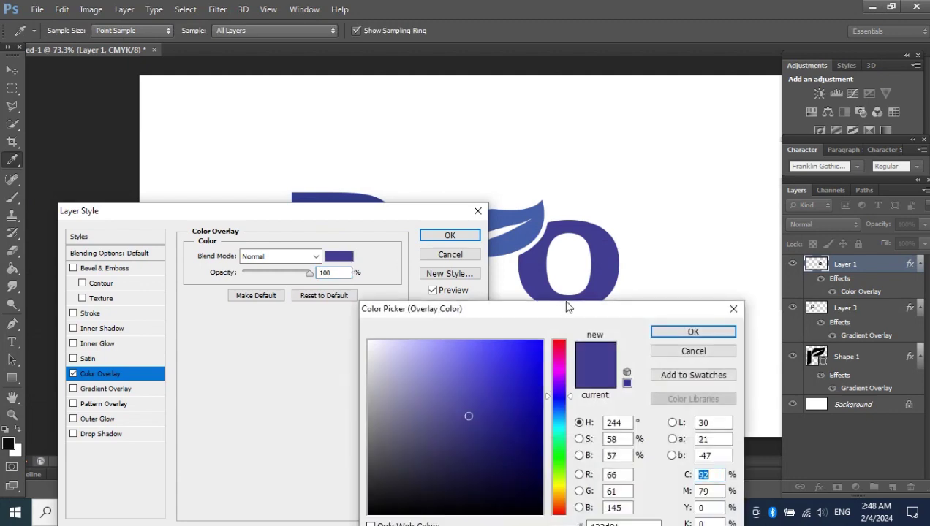
pyautogui.moveTo(572, 310); pyautogui.dragTo(285, 136)
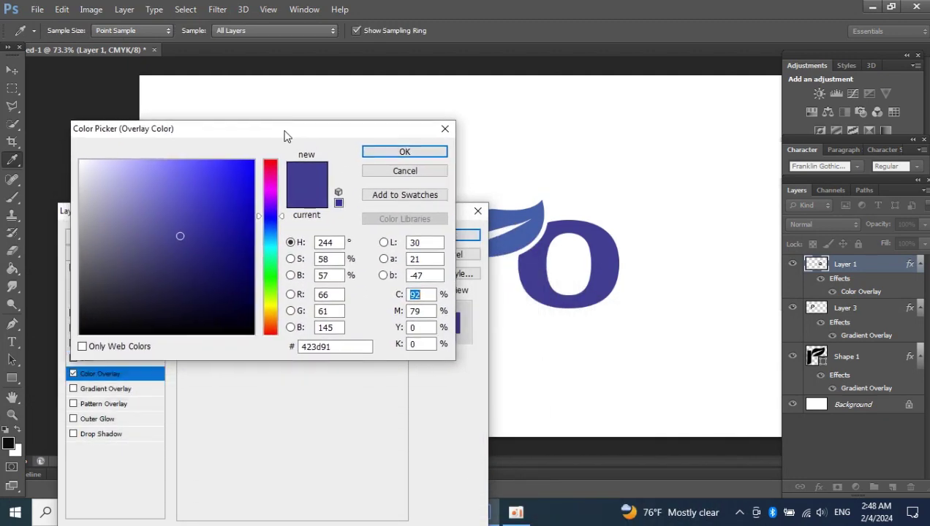
pyautogui.click(290, 327)
pyautogui.click(290, 328)
pyautogui.click(291, 311)
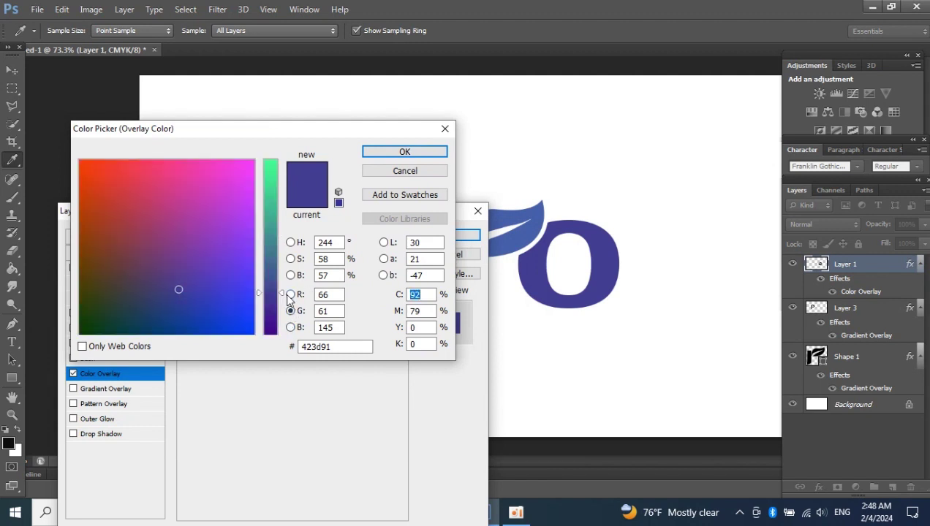
pyautogui.click(290, 295)
pyautogui.click(291, 275)
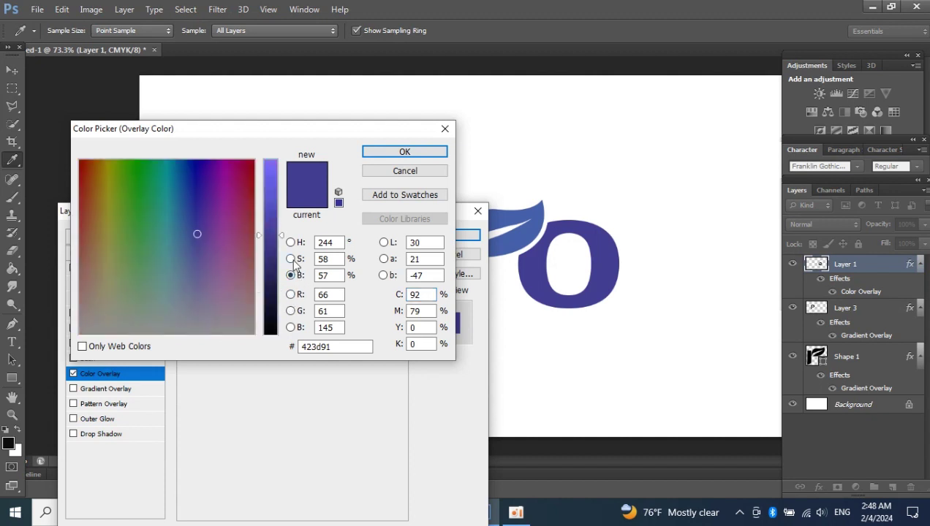
pyautogui.click(291, 258)
pyautogui.click(291, 242)
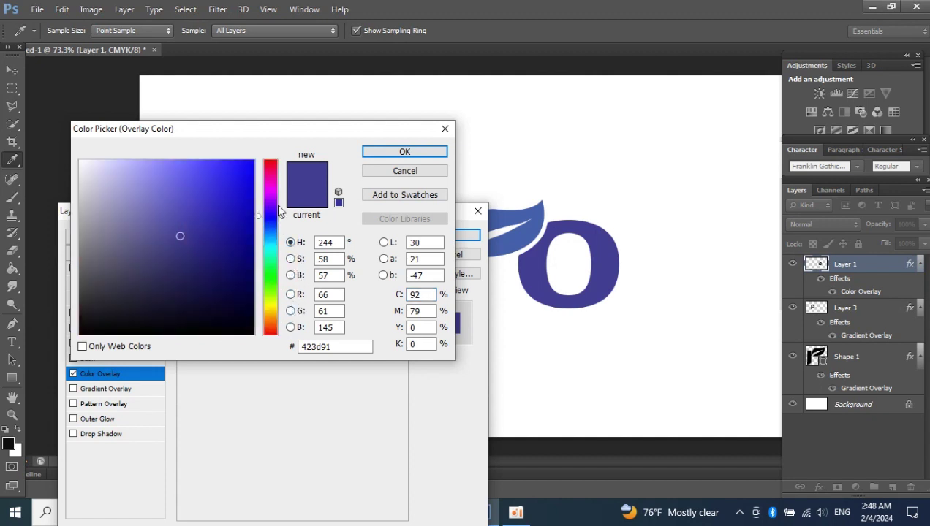
# Step: Try purple, salmon and dark blue on the o's Color Overlay, and set its color to bright purple #b743df
pyautogui.moveTo(278, 206); pyautogui.dragTo(276, 194)
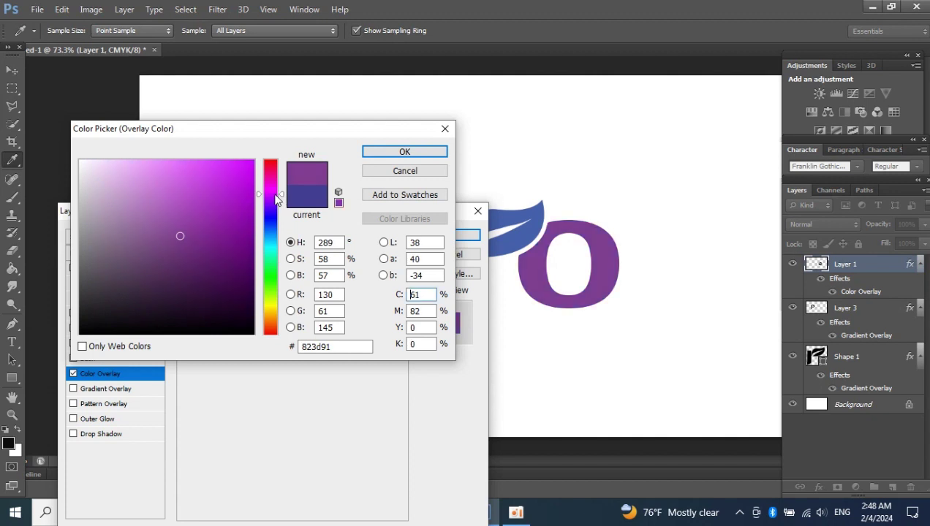
pyautogui.click(291, 328)
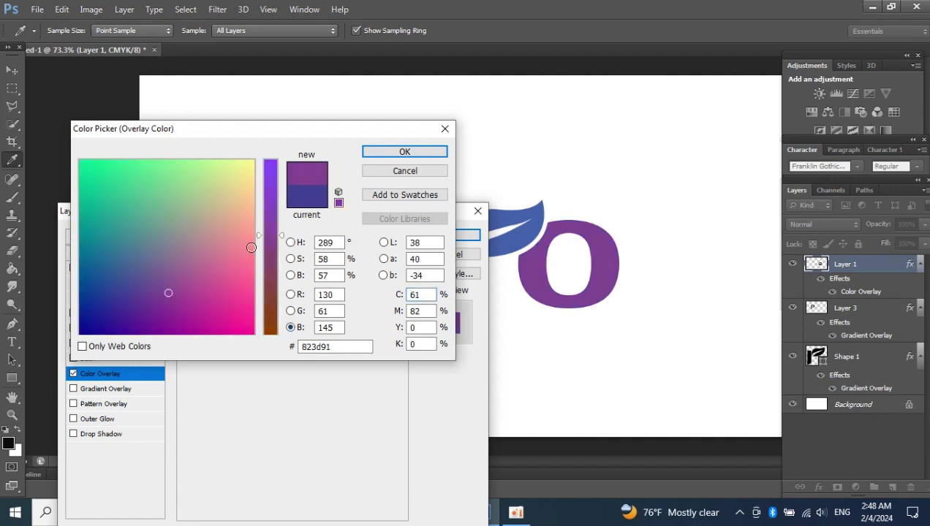
pyautogui.click(253, 224)
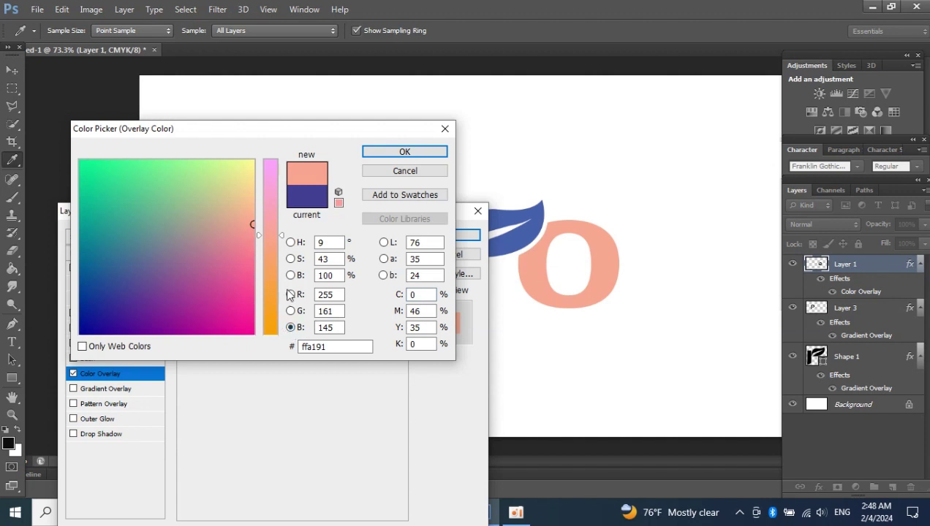
pyautogui.click(83, 291)
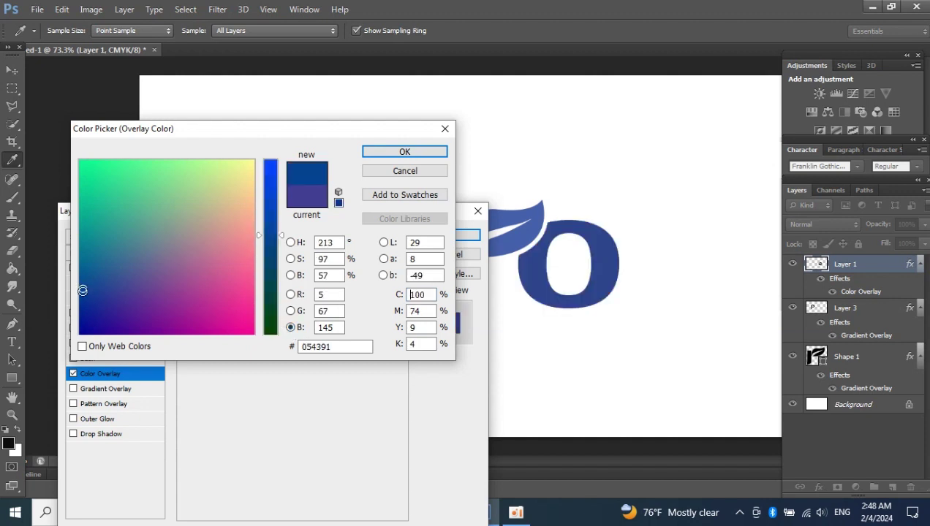
pyautogui.click(290, 312)
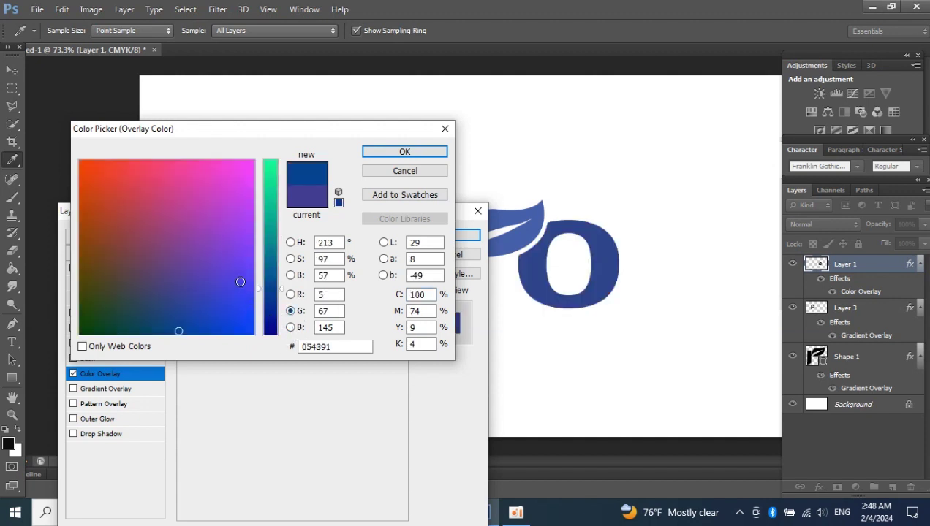
pyautogui.moveTo(240, 281)
pyautogui.mouseDown()
pyautogui.moveTo(254, 221)
pyautogui.moveTo(245, 196)
pyautogui.moveTo(232, 209)
pyautogui.mouseUp()
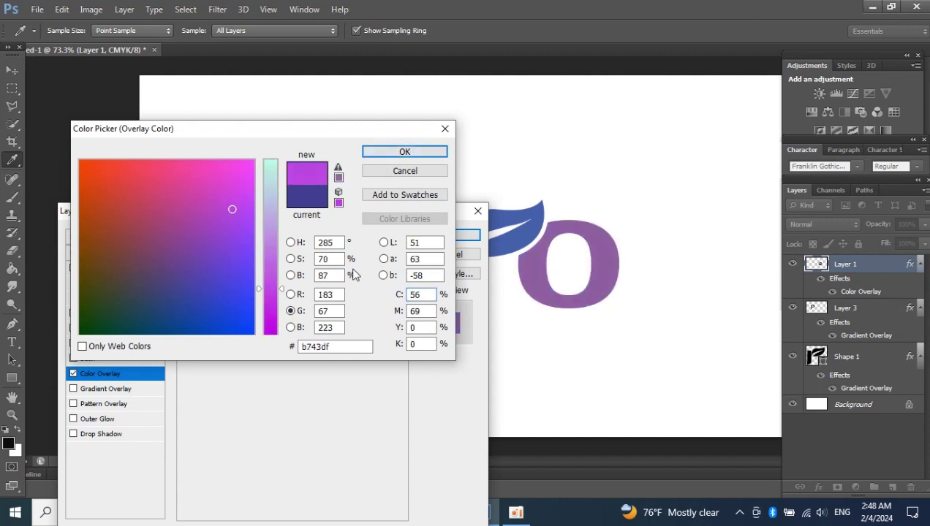
pyautogui.press('Return')
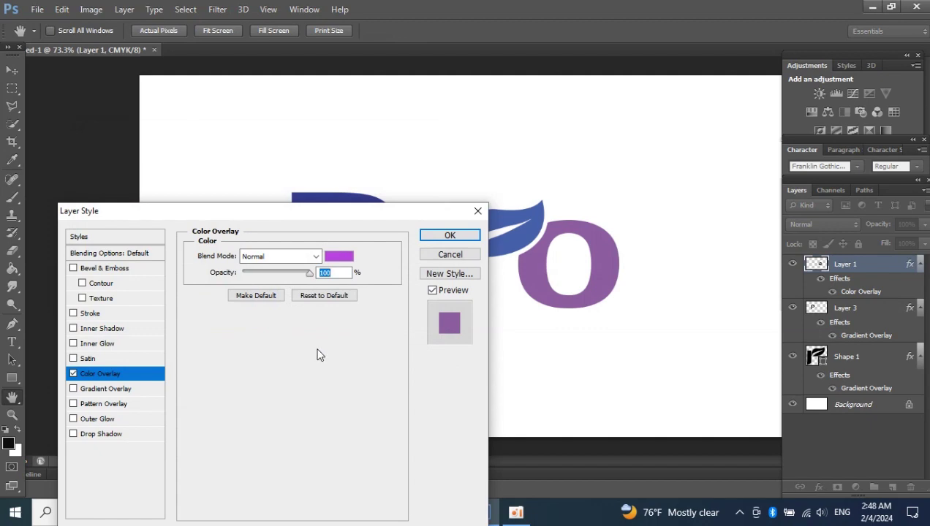
# Step: Change the o's overlay color to light pinkish purple #df94df
pyautogui.click(339, 258)
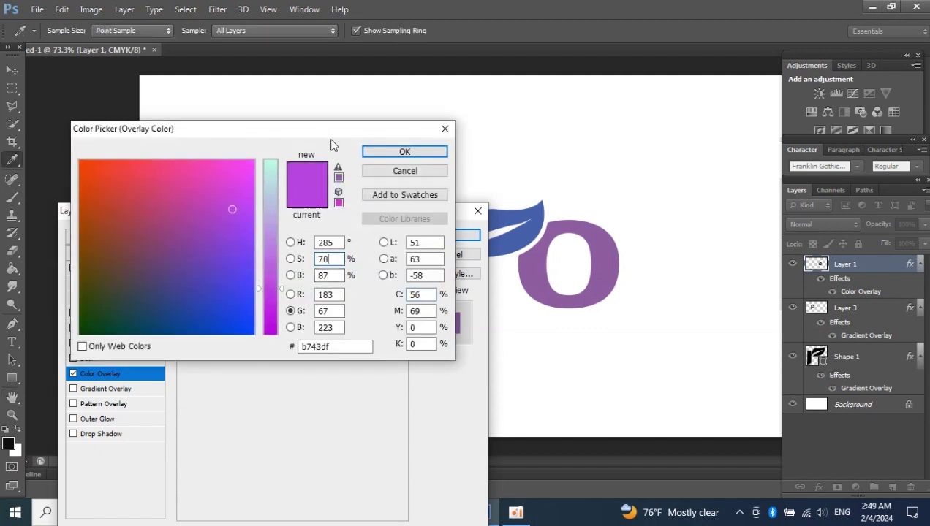
pyautogui.moveTo(330, 144); pyautogui.dragTo(373, 182)
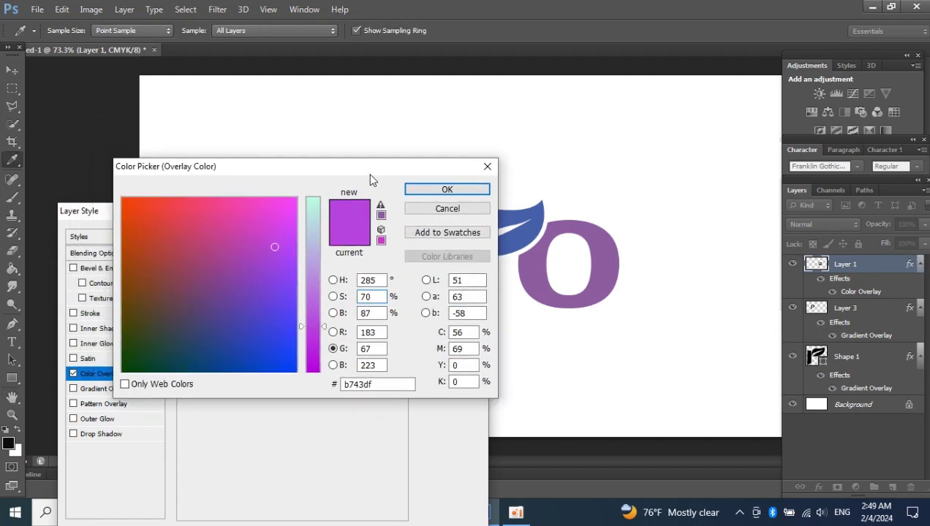
pyautogui.click(334, 365)
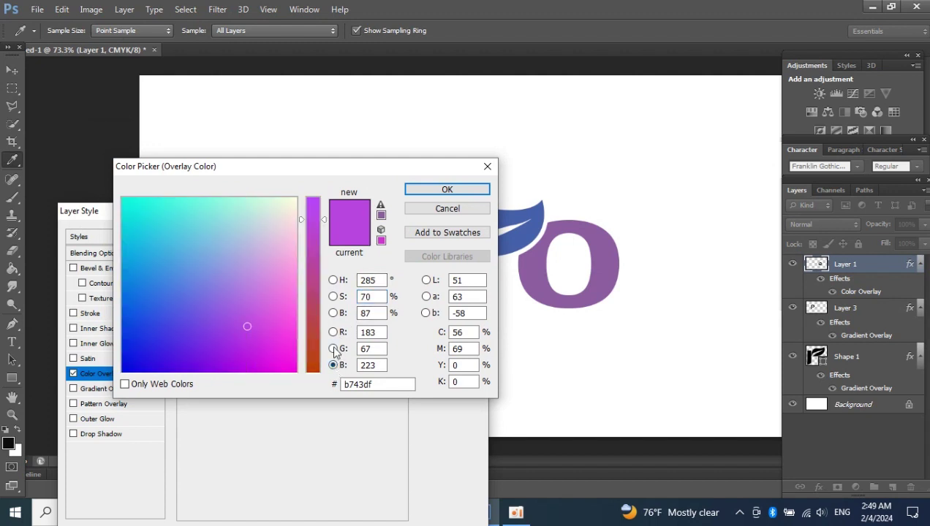
pyautogui.moveTo(271, 304)
pyautogui.mouseDown()
pyautogui.moveTo(275, 257)
pyautogui.moveTo(274, 271)
pyautogui.mouseUp()
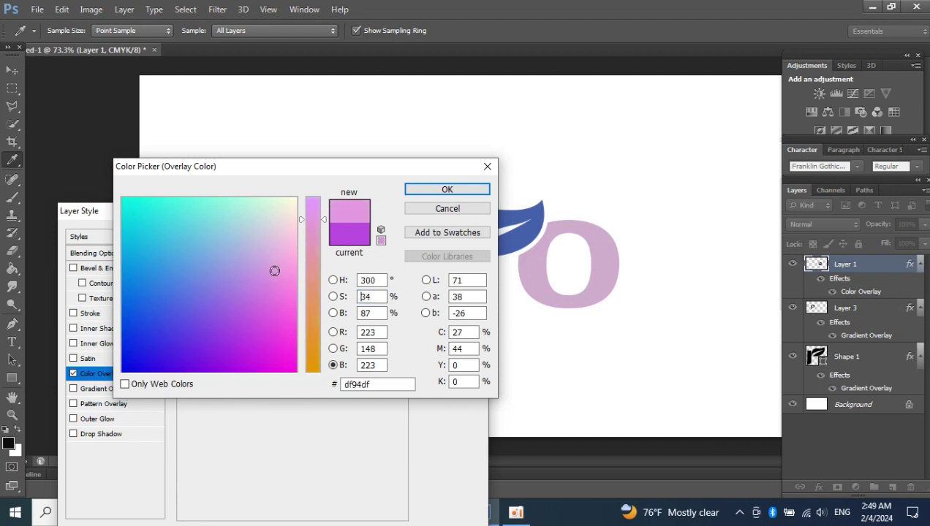
pyautogui.click(431, 190)
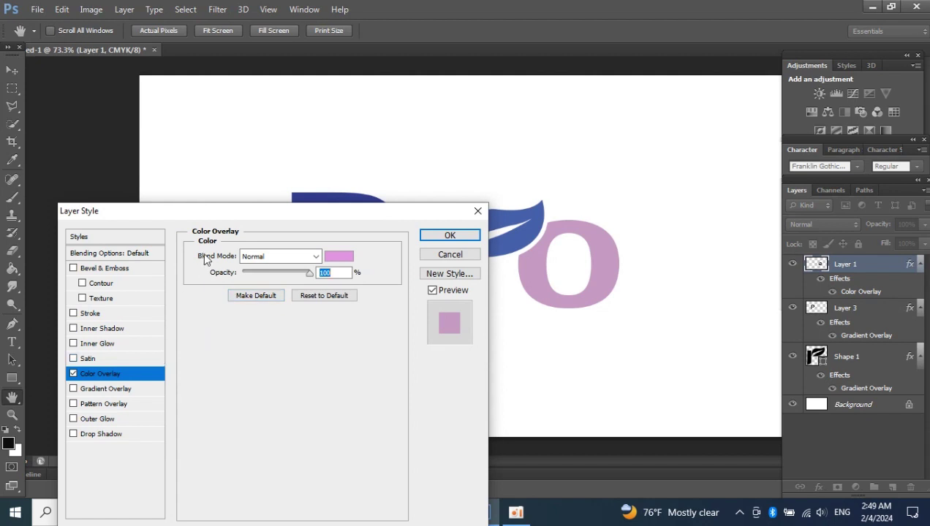
# Step: Replace the o's Color Overlay with a Gradient Overlay and set the gradient's black stop to purple #9500e4
pyautogui.click(132, 388)
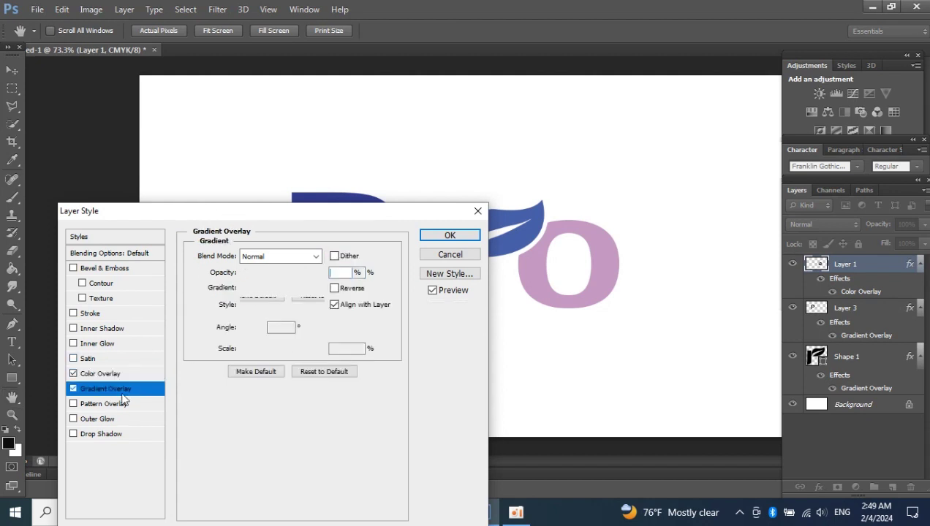
pyautogui.click(73, 373)
pyautogui.click(275, 289)
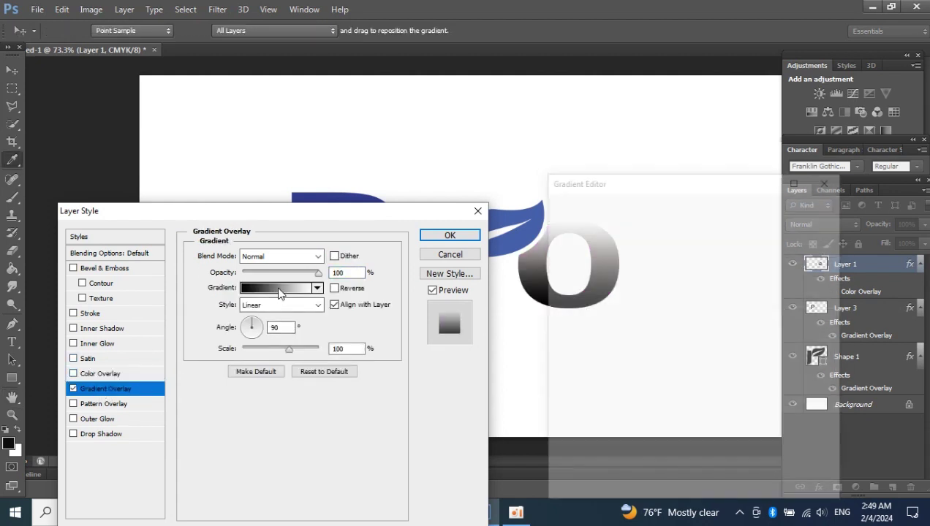
pyautogui.doubleClick(562, 415)
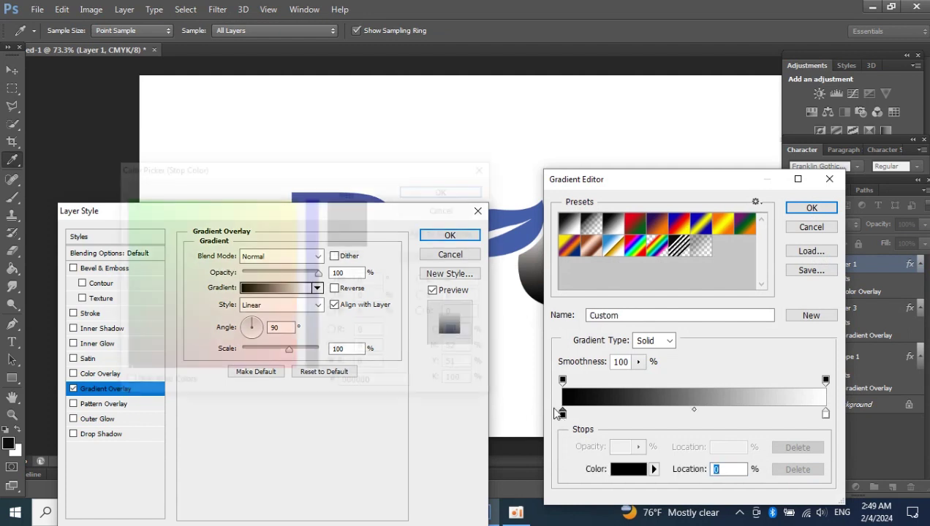
pyautogui.click(333, 348)
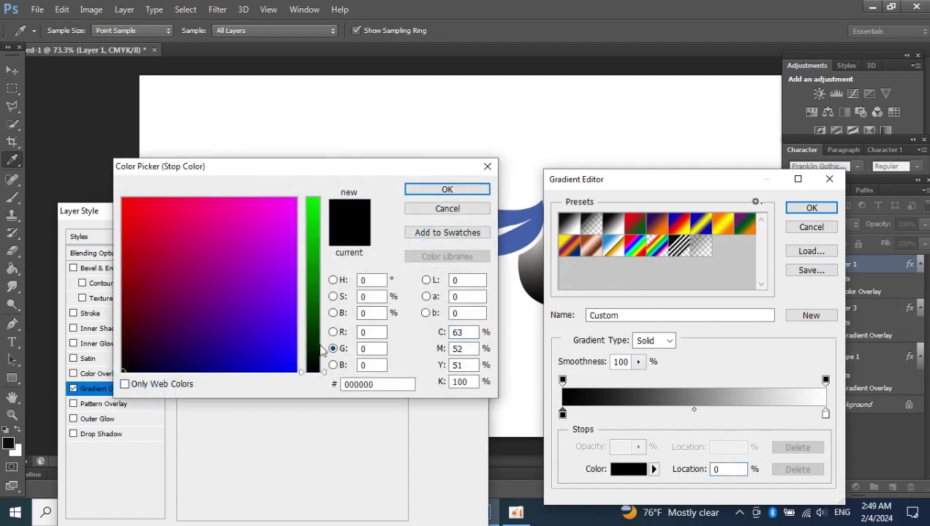
pyautogui.moveTo(285, 324)
pyautogui.mouseDown()
pyautogui.moveTo(285, 215)
pyautogui.moveTo(279, 241)
pyautogui.moveTo(295, 290)
pyautogui.moveTo(278, 271)
pyautogui.mouseUp()
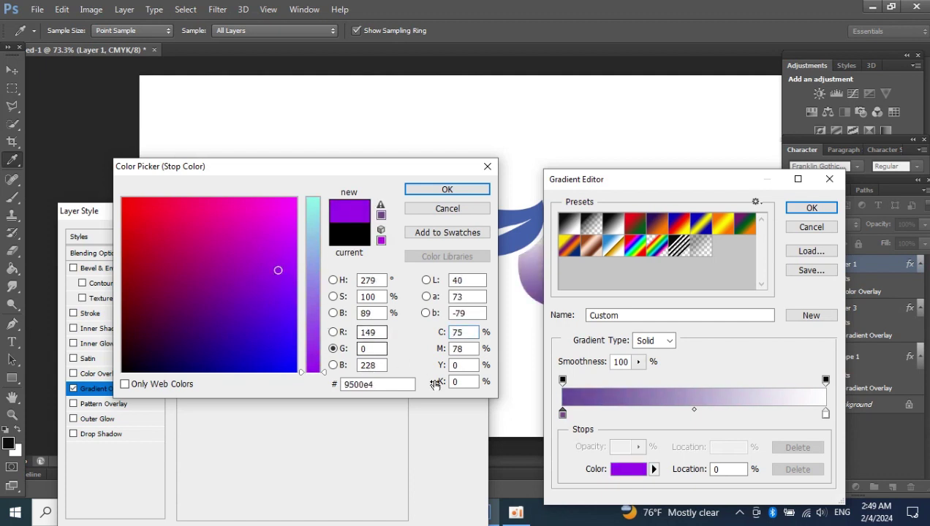
pyautogui.click(447, 191)
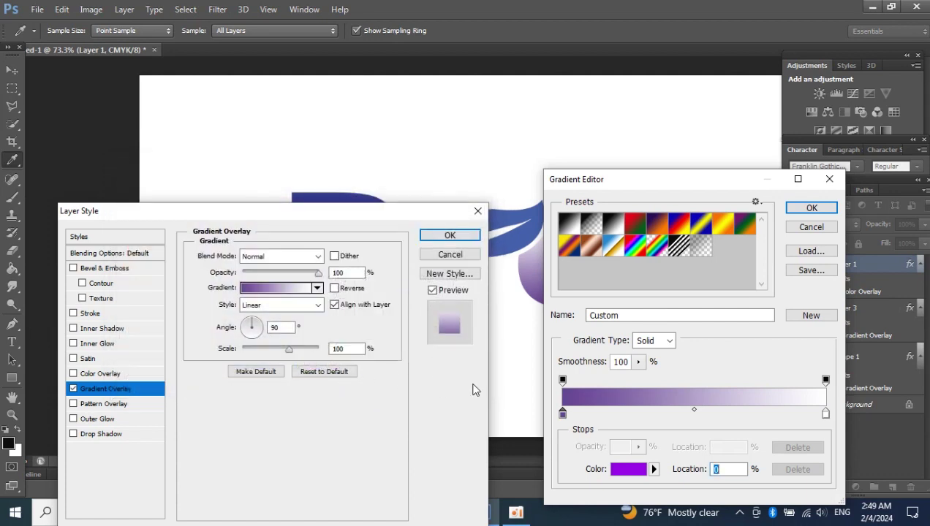
# Step: Move the o gradient's purple stop to 32% and set the white end stop to violet blue #5c47f3
pyautogui.moveTo(620, 190); pyautogui.dragTo(677, 125)
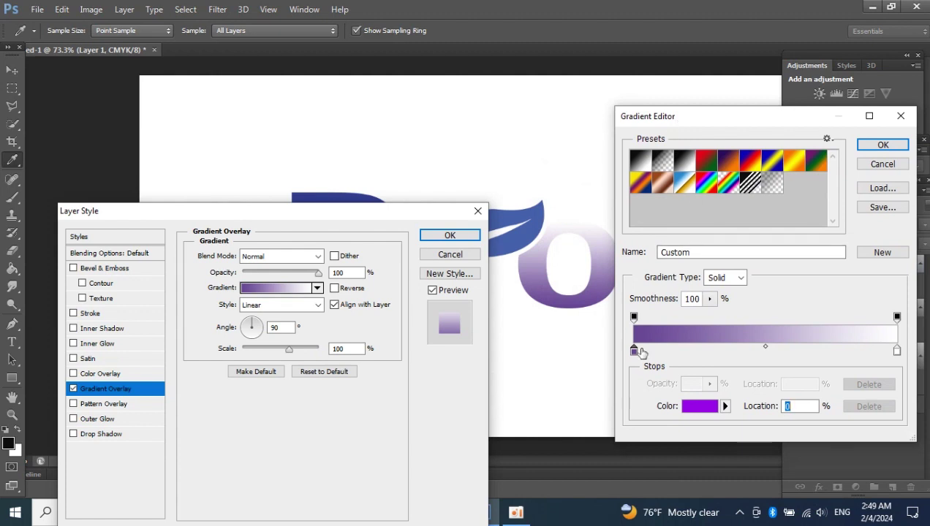
pyautogui.moveTo(632, 352); pyautogui.dragTo(717, 351)
pyautogui.doubleClick(897, 351)
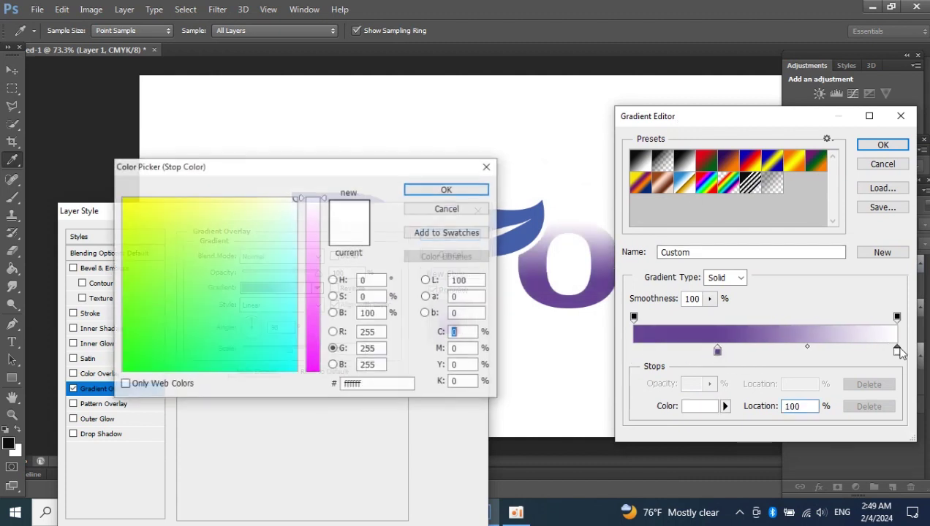
pyautogui.moveTo(291, 282); pyautogui.dragTo(311, 328)
pyautogui.click(288, 297)
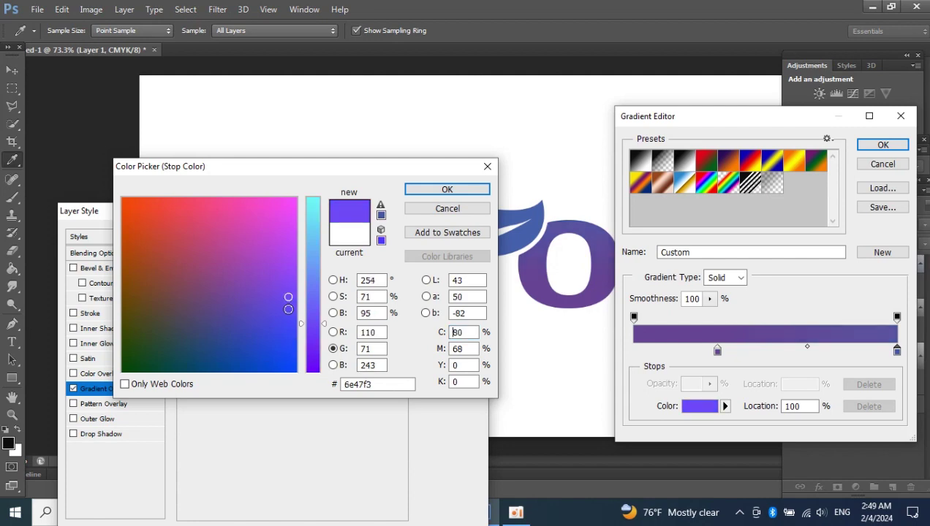
pyautogui.click(288, 309)
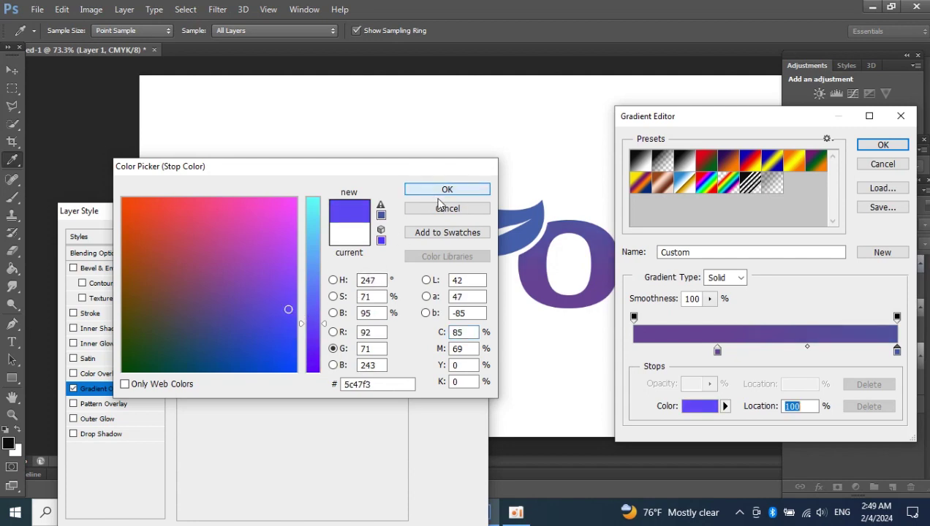
pyautogui.click(446, 189)
# Step: Try teal, light pink and magenta on the o gradient's purple stop, and set its color to pink #fa65bc
pyautogui.doubleClick(717, 351)
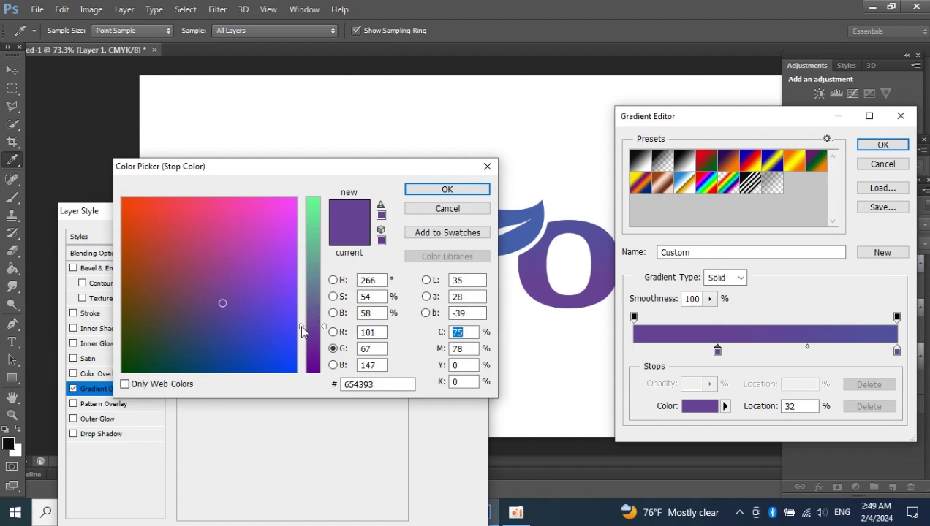
pyautogui.click(333, 332)
pyautogui.click(334, 349)
pyautogui.moveTo(305, 333); pyautogui.dragTo(301, 267)
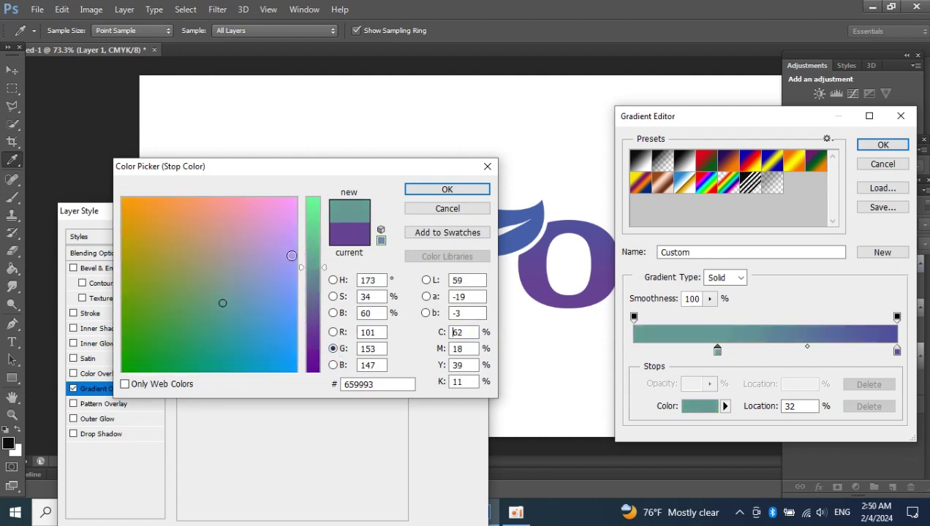
pyautogui.click(280, 214)
pyautogui.click(290, 201)
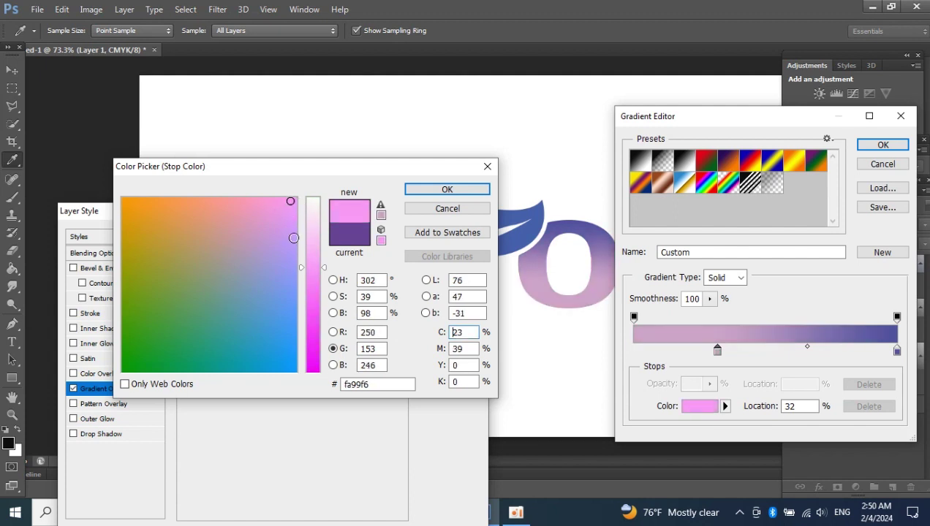
pyautogui.moveTo(315, 270); pyautogui.dragTo(322, 303)
pyautogui.click(287, 221)
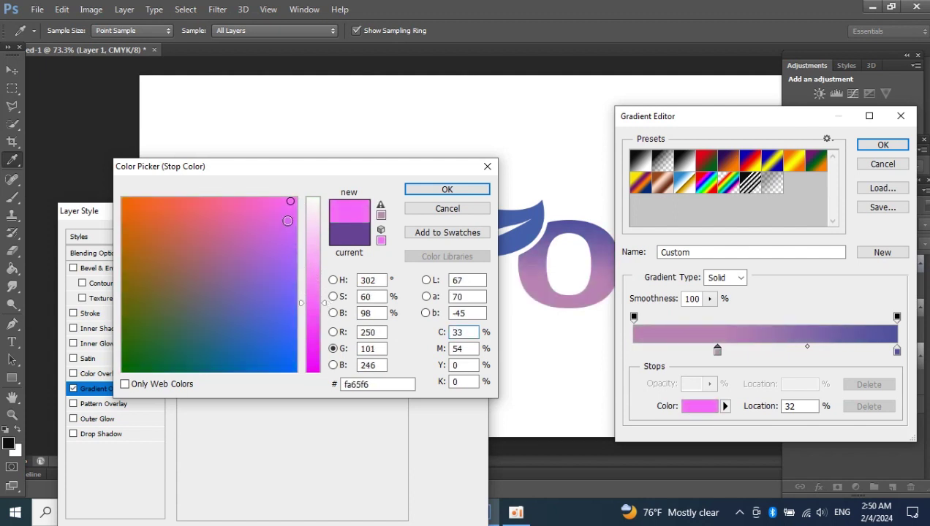
pyautogui.click(250, 238)
pyautogui.click(245, 218)
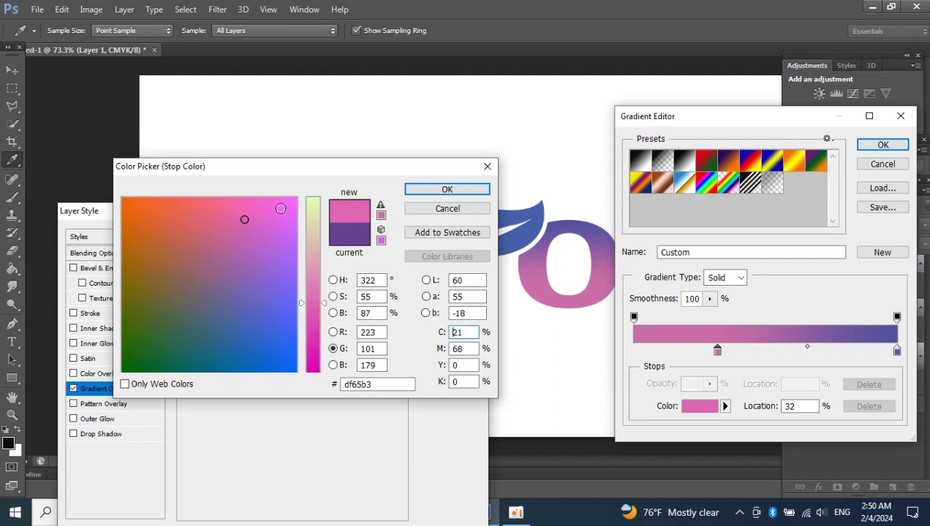
pyautogui.click(266, 205)
pyautogui.click(265, 234)
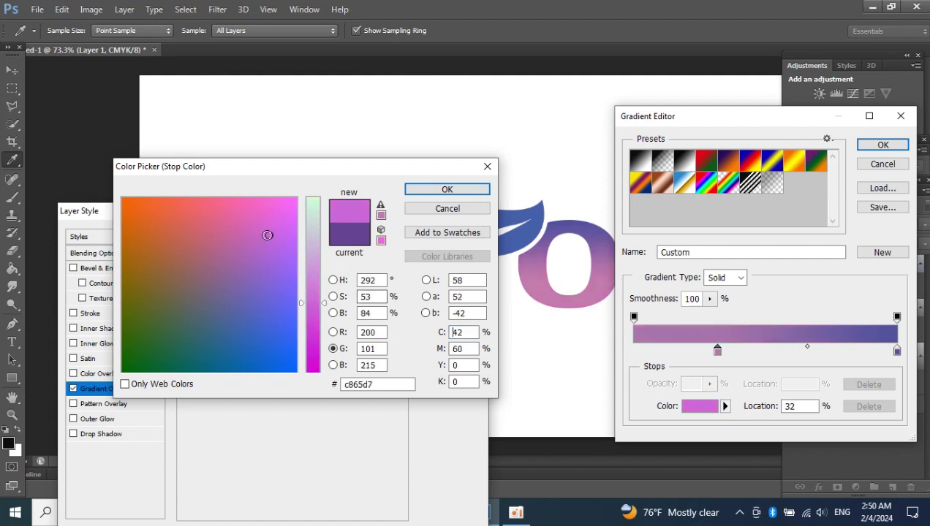
pyautogui.moveTo(265, 233)
pyautogui.mouseDown()
pyautogui.moveTo(258, 215)
pyautogui.moveTo(265, 204)
pyautogui.moveTo(232, 206)
pyautogui.moveTo(264, 209)
pyautogui.moveTo(250, 201)
pyautogui.mouseUp()
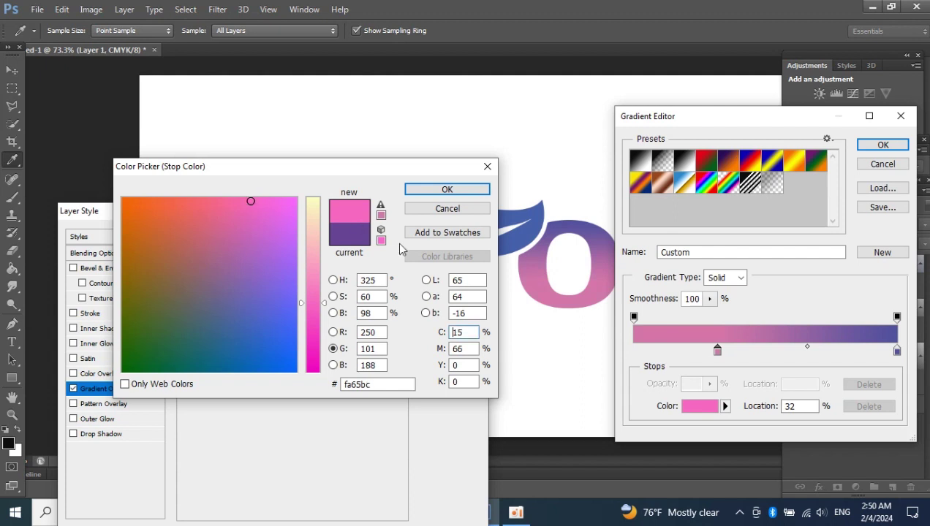
pyautogui.click(442, 192)
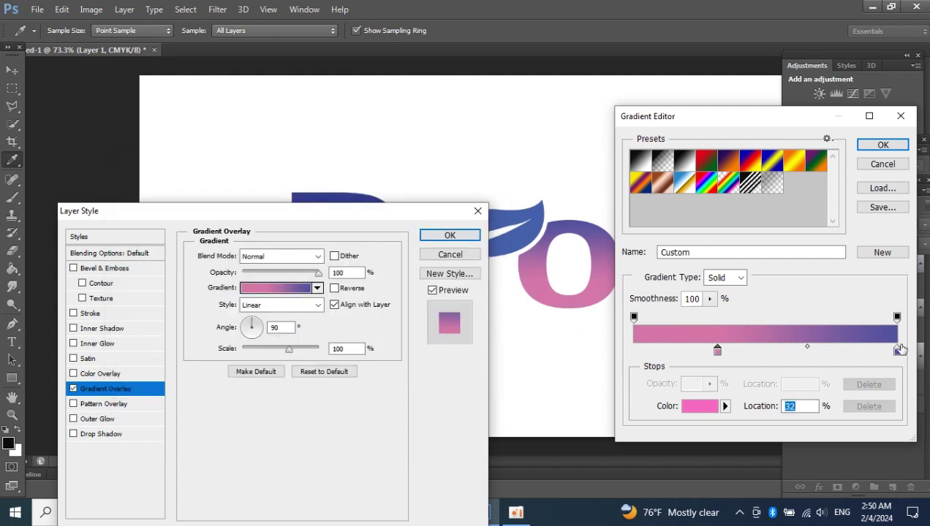
# Step: Move the o gradient's blue end stop to 72% and set its color to deeper blue #4e38f3
pyautogui.moveTo(898, 354); pyautogui.dragTo(824, 351)
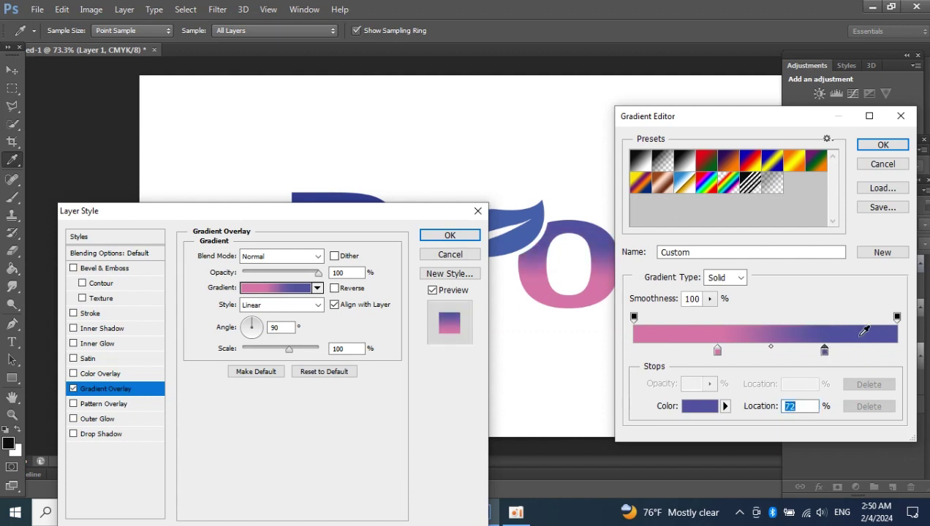
pyautogui.doubleClick(824, 351)
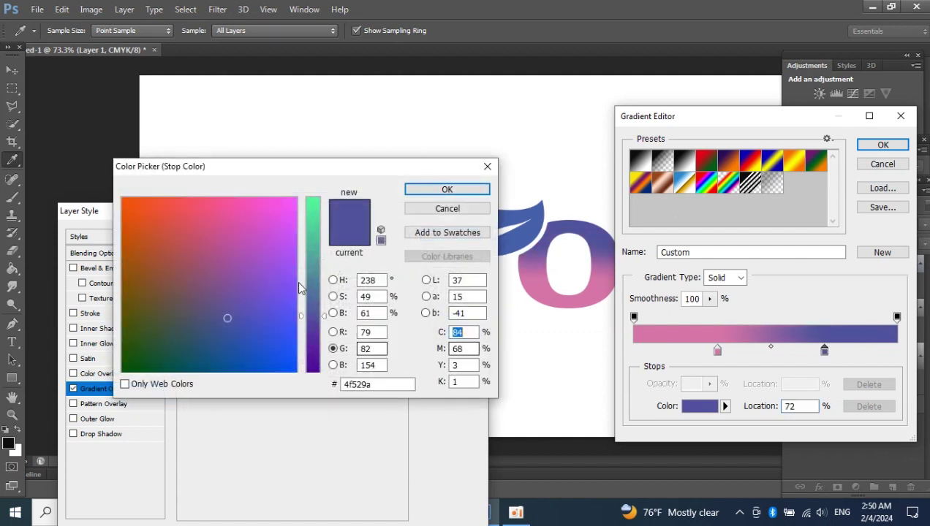
pyautogui.moveTo(278, 300); pyautogui.dragTo(290, 322)
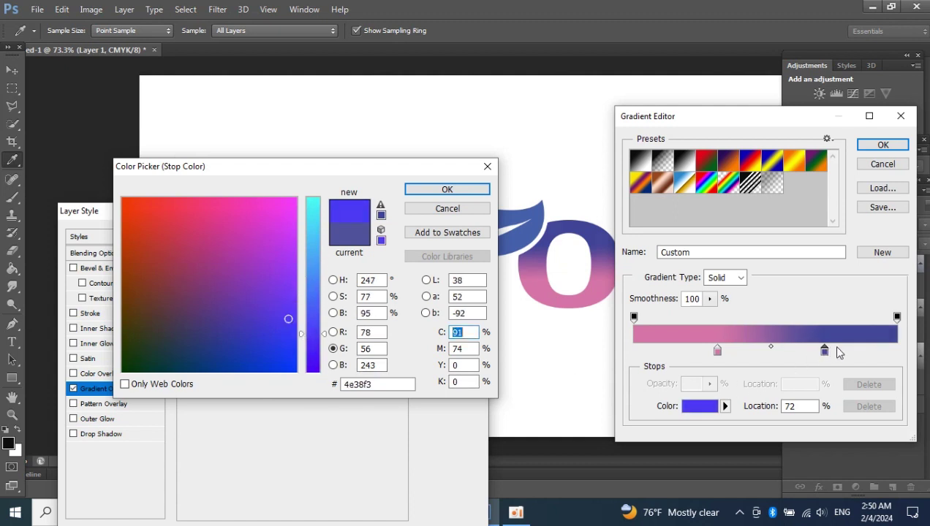
pyautogui.click(449, 192)
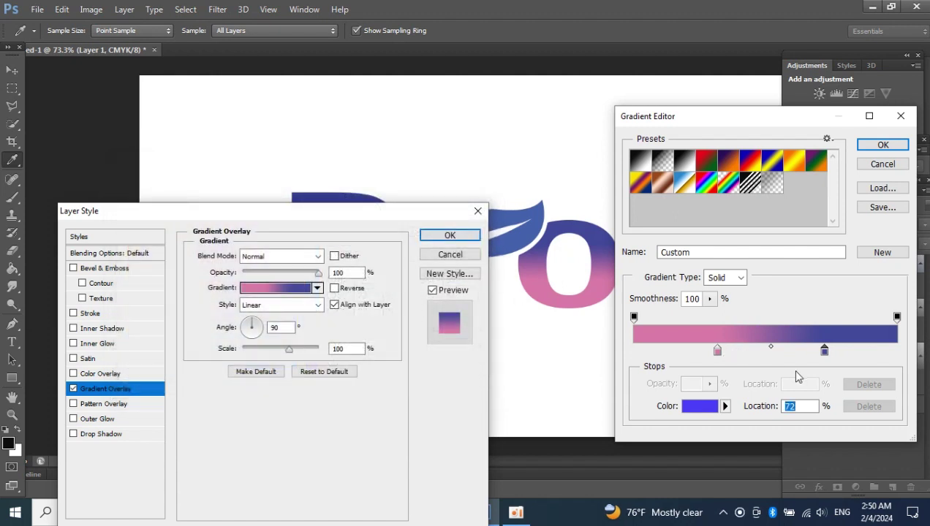
# Step: Reposition the o gradient's stops, with pink at 24% and blue at 77%
pyautogui.moveTo(819, 358); pyautogui.dragTo(861, 363)
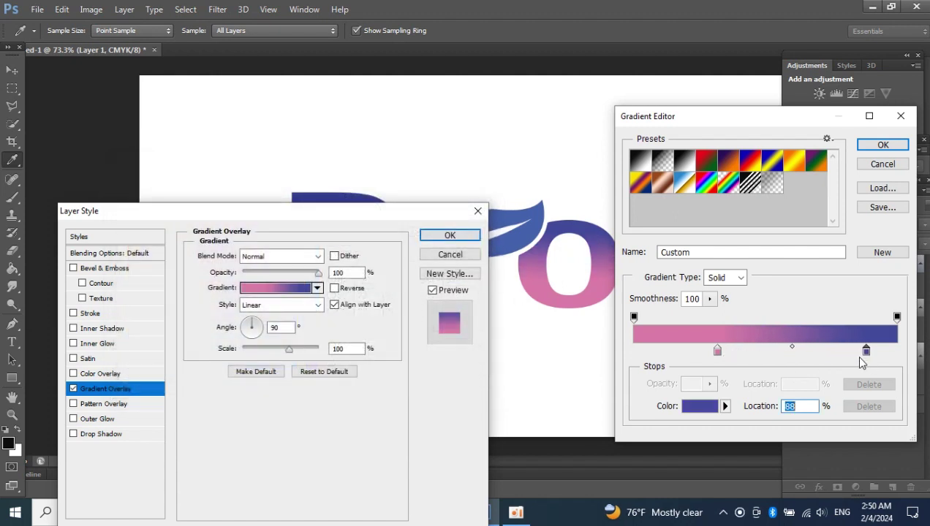
pyautogui.click(861, 353)
pyautogui.moveTo(718, 356); pyautogui.dragTo(696, 354)
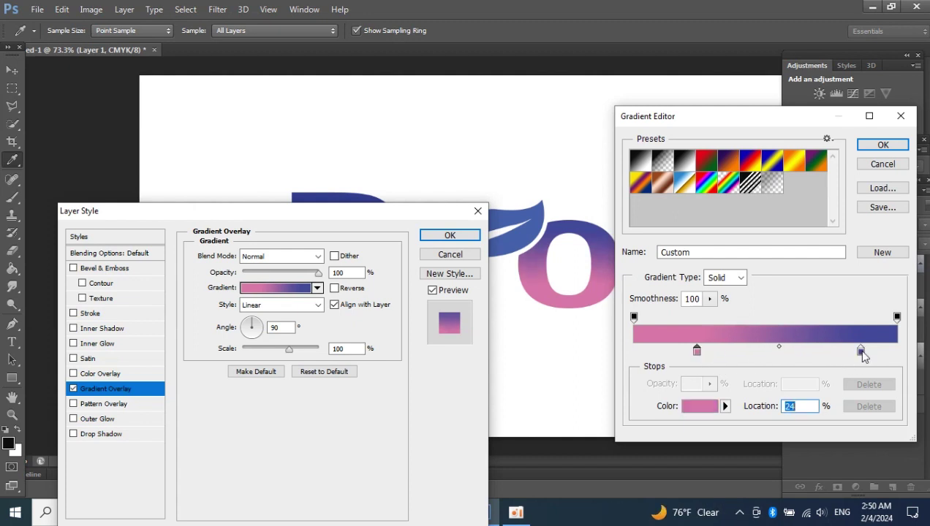
pyautogui.moveTo(859, 352); pyautogui.dragTo(837, 355)
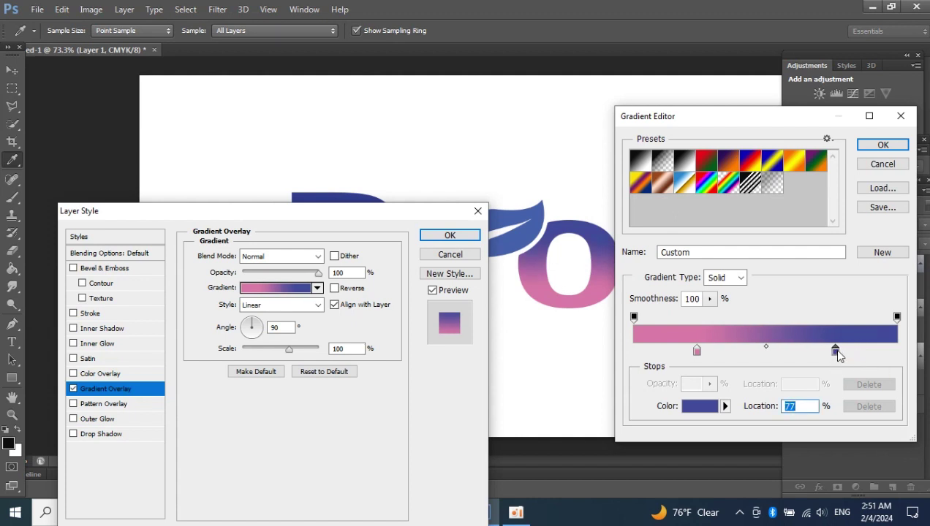
# Step: Set the o gradient's blue stop to light blue #2ba8f6 at 72% and apply the Gradient Overlay
pyautogui.doubleClick(836, 353)
pyautogui.click(294, 287)
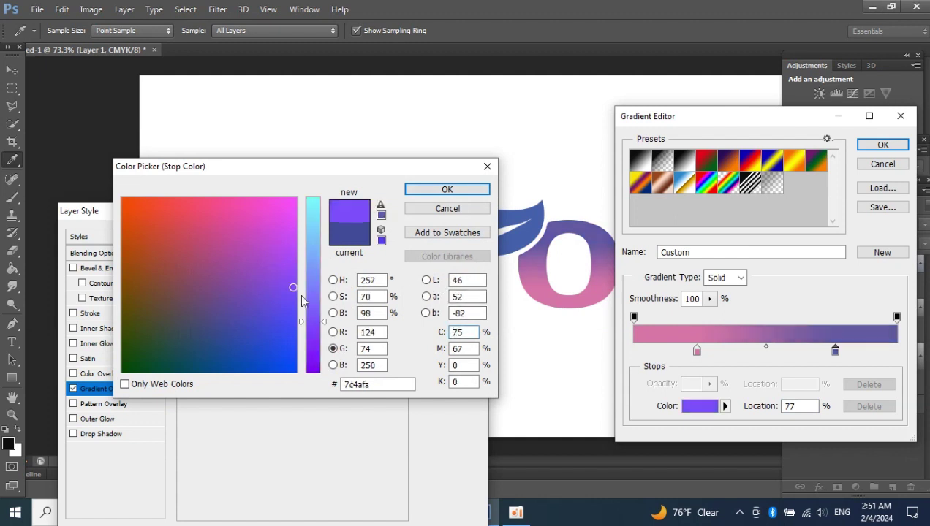
pyautogui.click(288, 304)
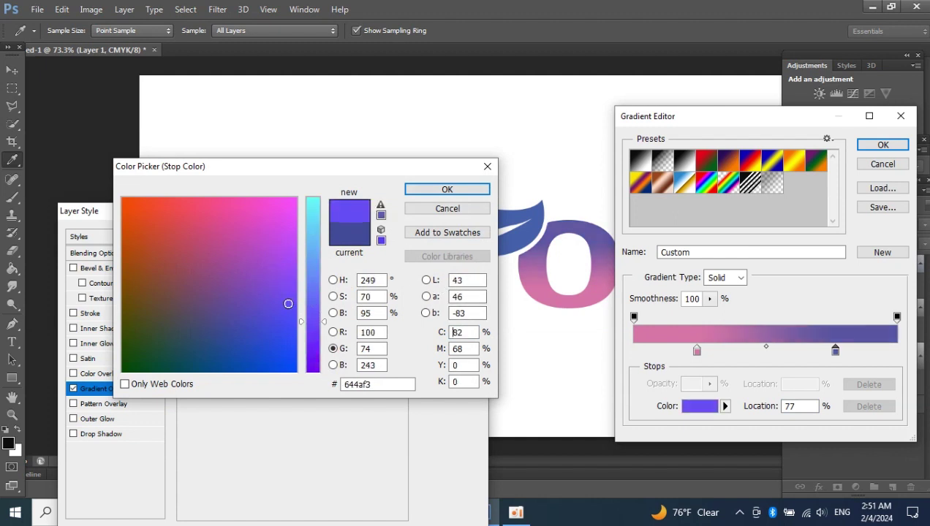
pyautogui.moveTo(286, 307)
pyautogui.mouseDown()
pyautogui.moveTo(300, 341)
pyautogui.moveTo(290, 342)
pyautogui.moveTo(321, 325)
pyautogui.moveTo(316, 357)
pyautogui.moveTo(323, 263)
pyautogui.mouseUp()
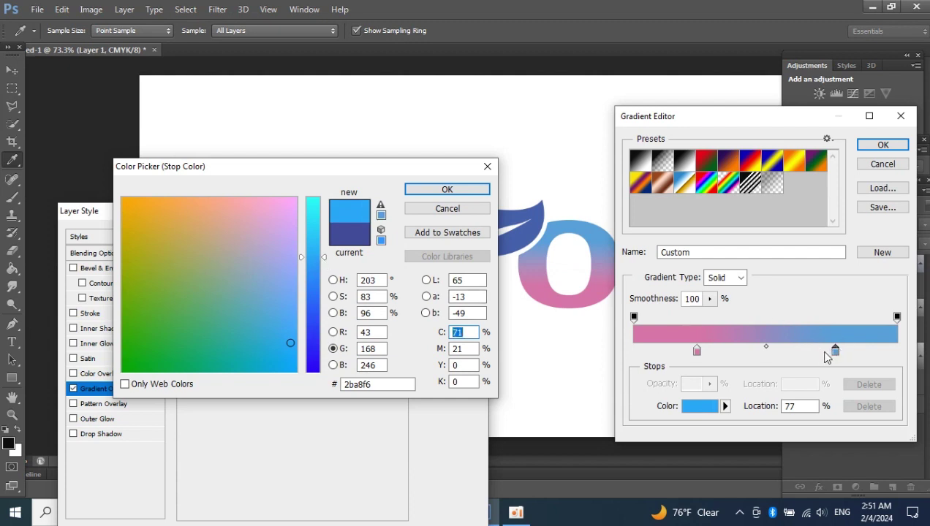
pyautogui.click(447, 190)
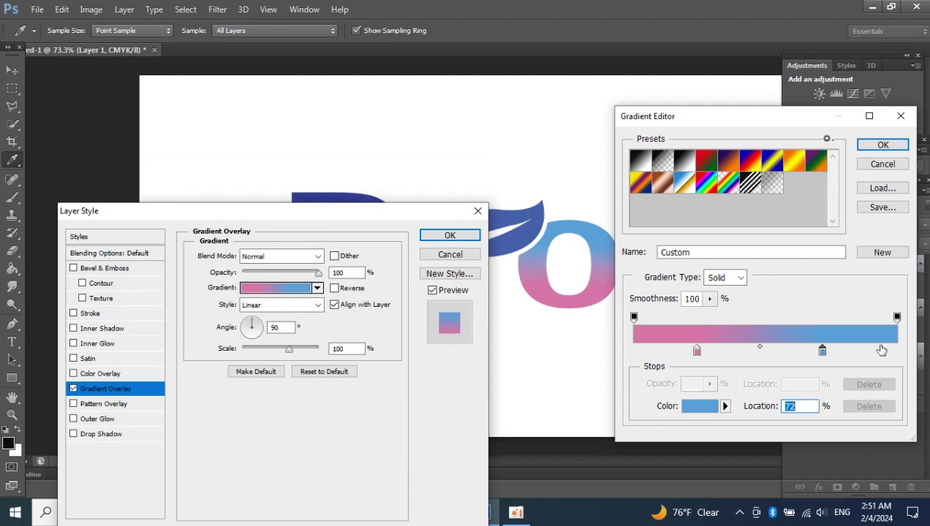
pyautogui.click(882, 145)
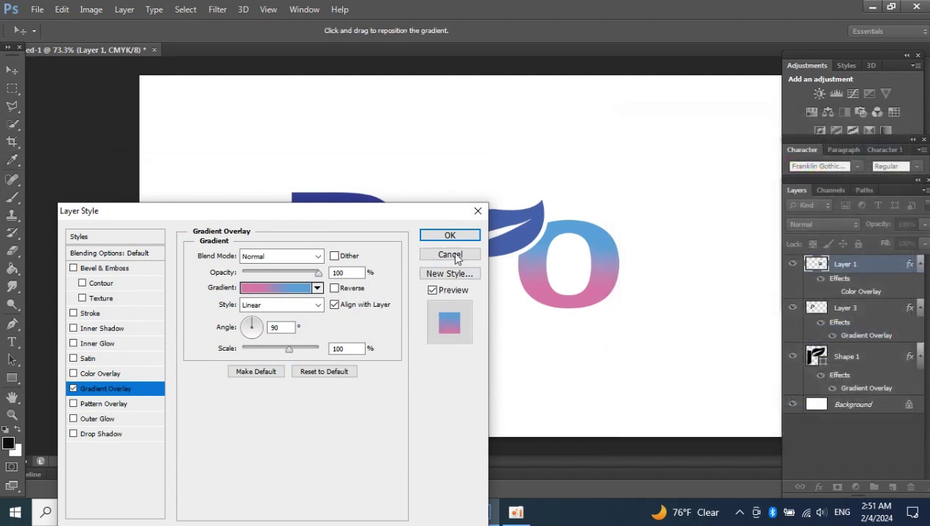
pyautogui.click(450, 235)
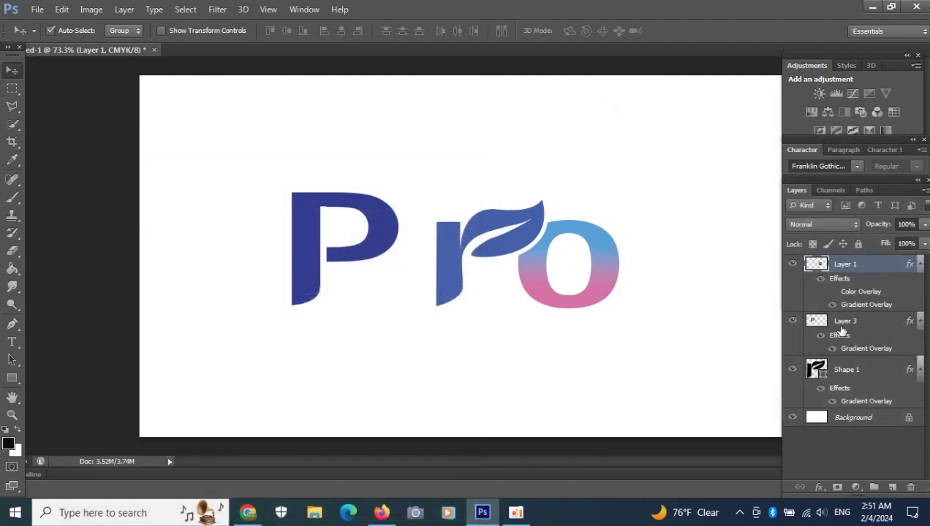
pyautogui.click(12, 345)
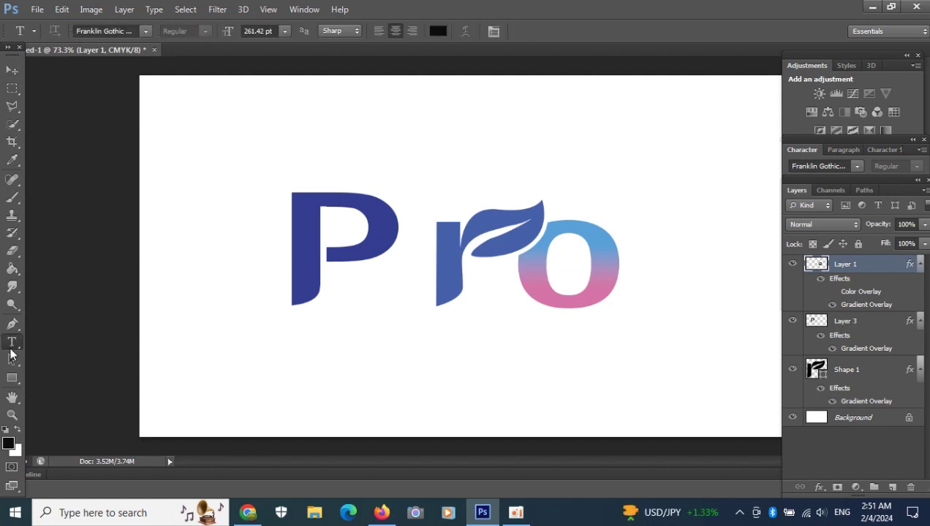
pyautogui.click(409, 258)
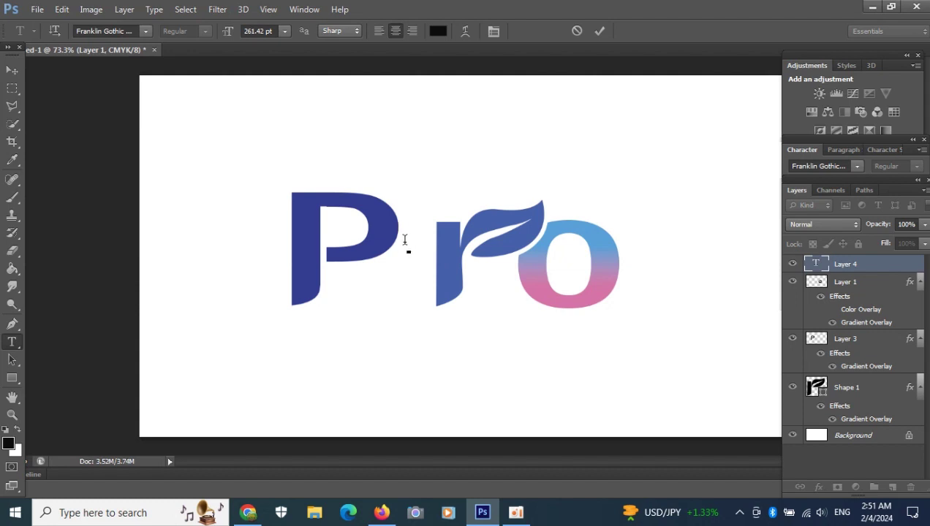
pyautogui.press('Left')
pyautogui.press('Left')
pyautogui.press('Left')
pyautogui.click(436, 274)
pyautogui.click(823, 264)
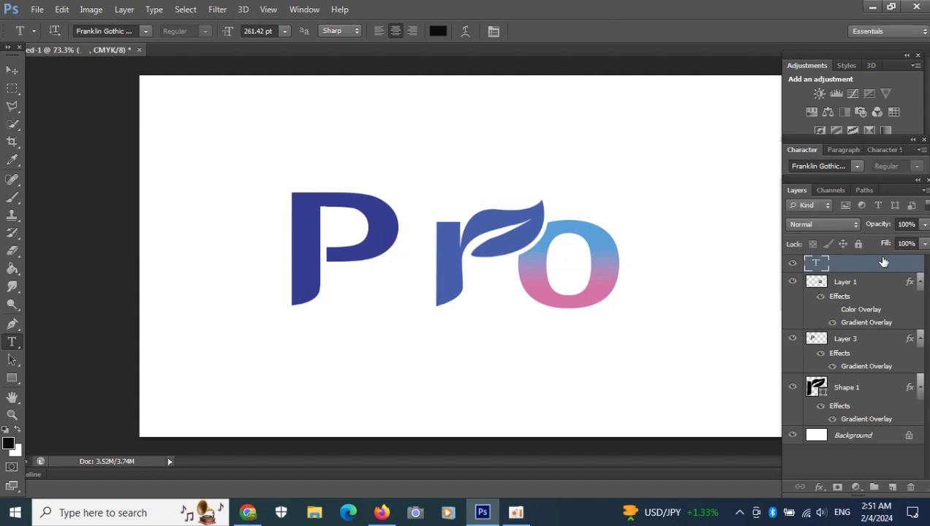
pyautogui.rightClick(850, 271)
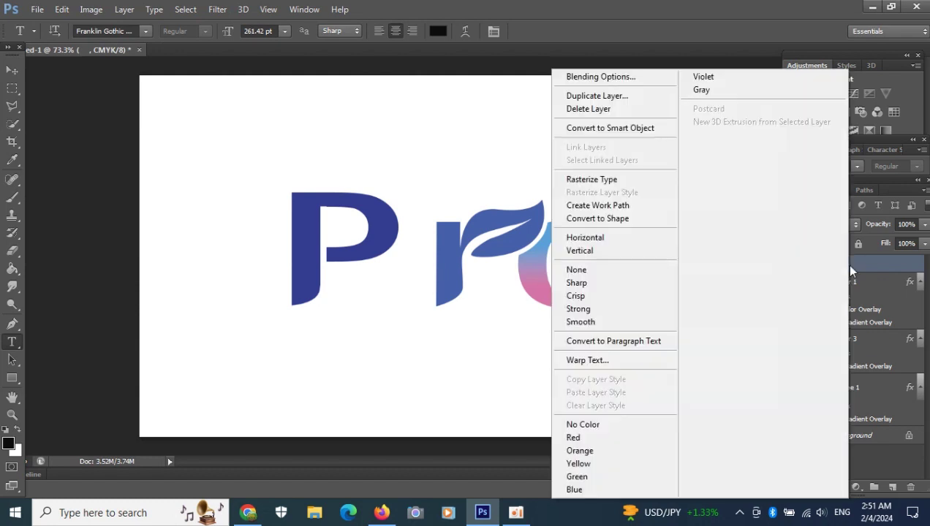
pyautogui.click(592, 110)
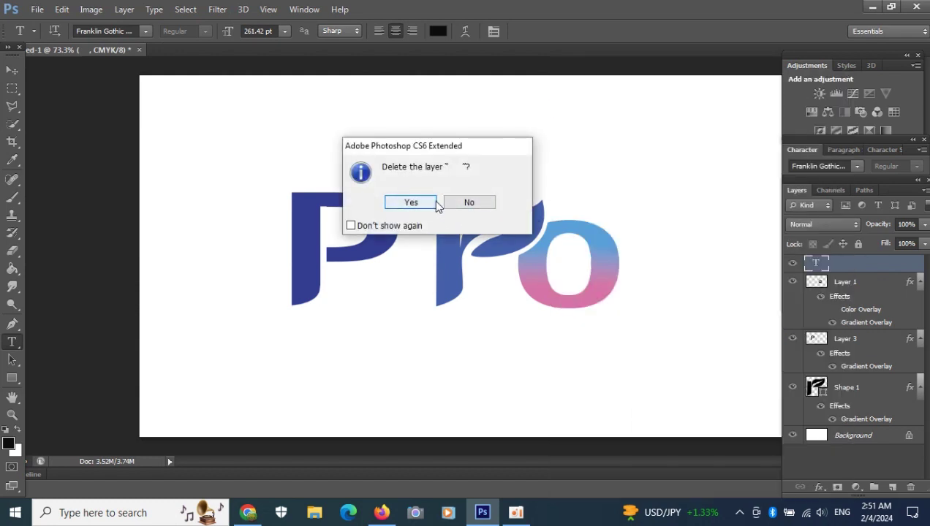
pyautogui.click(412, 203)
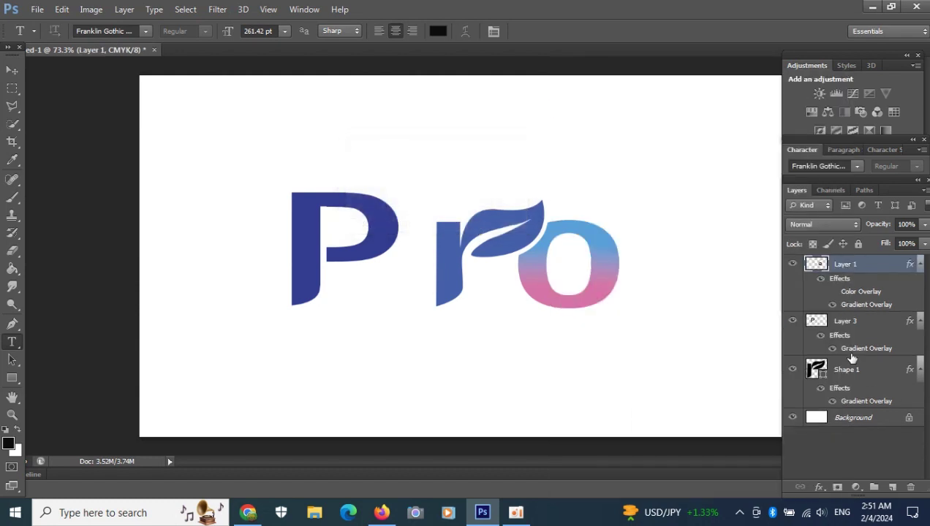
# Step: Move the P close to the r and lower it until its top edge lines up with the tops of the r and o
pyautogui.click(862, 323)
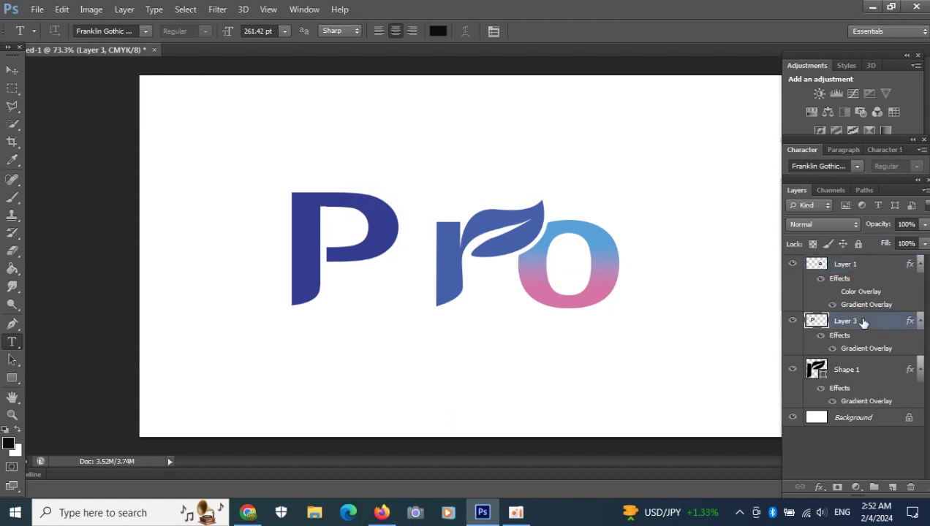
pyautogui.click(12, 70)
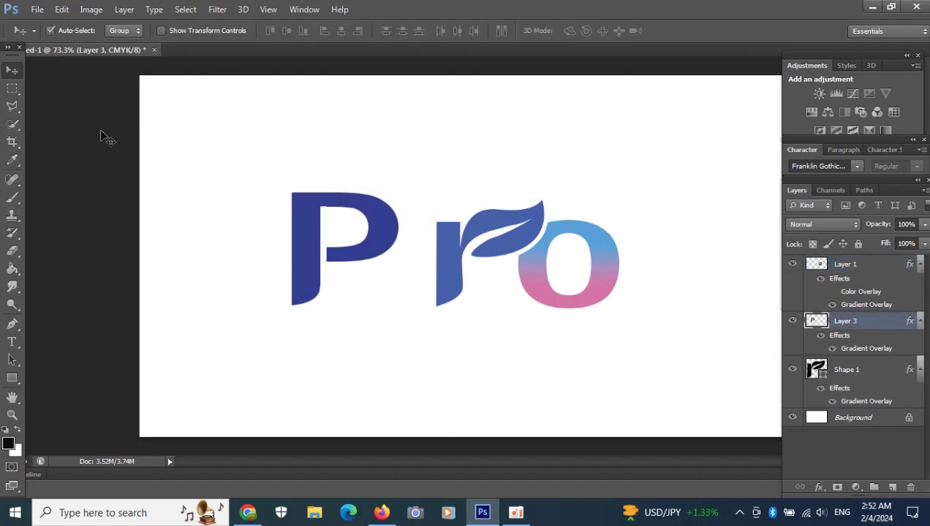
pyautogui.moveTo(302, 248); pyautogui.dragTo(331, 264)
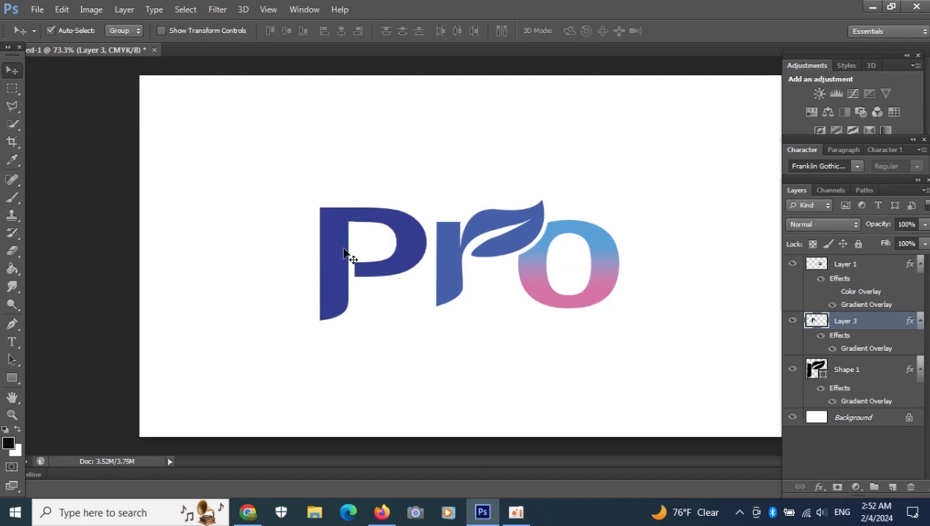
pyautogui.press('Right')
pyautogui.press('Right')
pyautogui.press('Right')
pyautogui.press('Right')
pyautogui.press('Right')
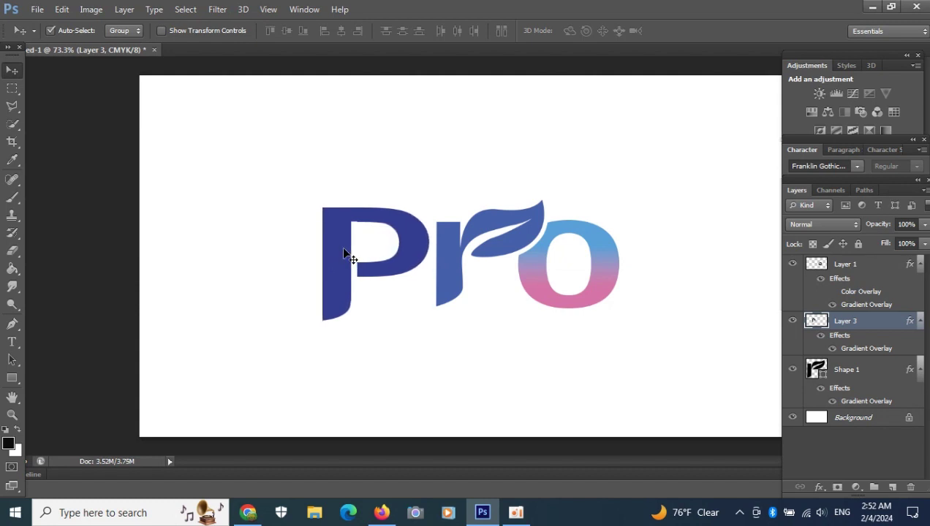
pyautogui.press('Up')
pyautogui.press('Up')
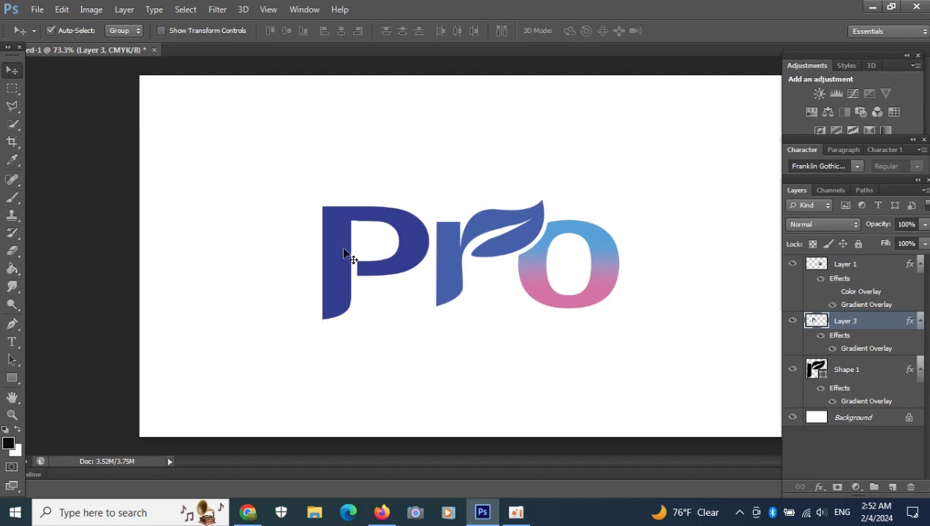
pyautogui.moveTo(353, 253)
pyautogui.mouseDown()
pyautogui.moveTo(354, 268)
pyautogui.moveTo(345, 250)
pyautogui.moveTo(357, 253)
pyautogui.moveTo(350, 263)
pyautogui.mouseUp()
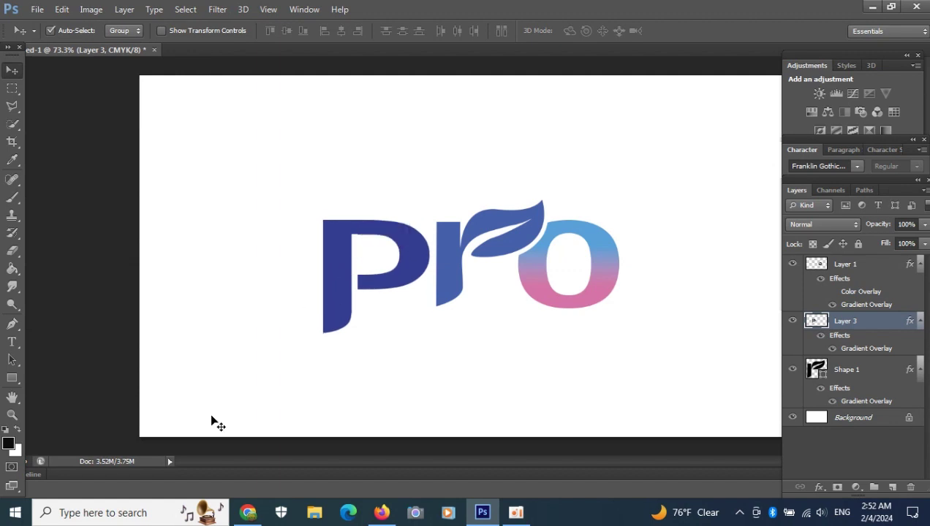
pyautogui.press('Left')
pyautogui.press('Left')
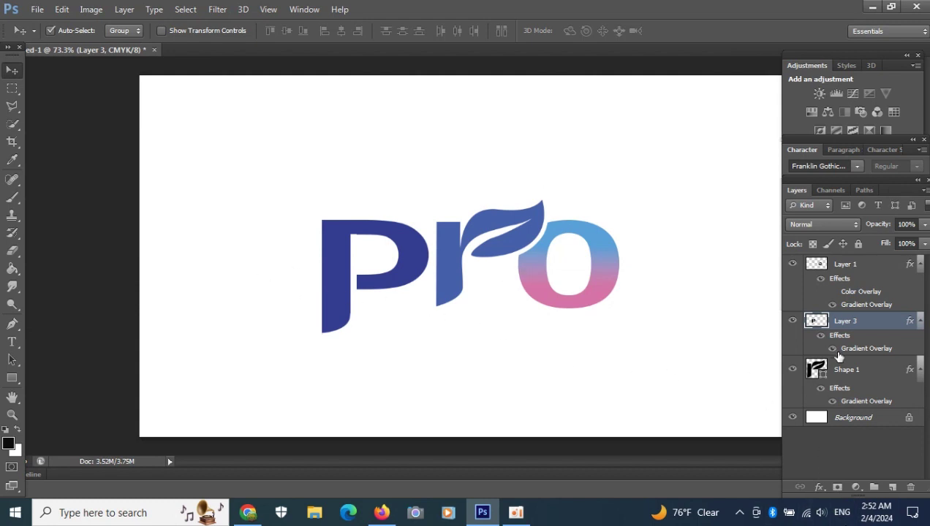
# Step: Create a layer group containing Layer 1, Layer 3 and Shape 1, and collapse it
pyautogui.click(846, 269)
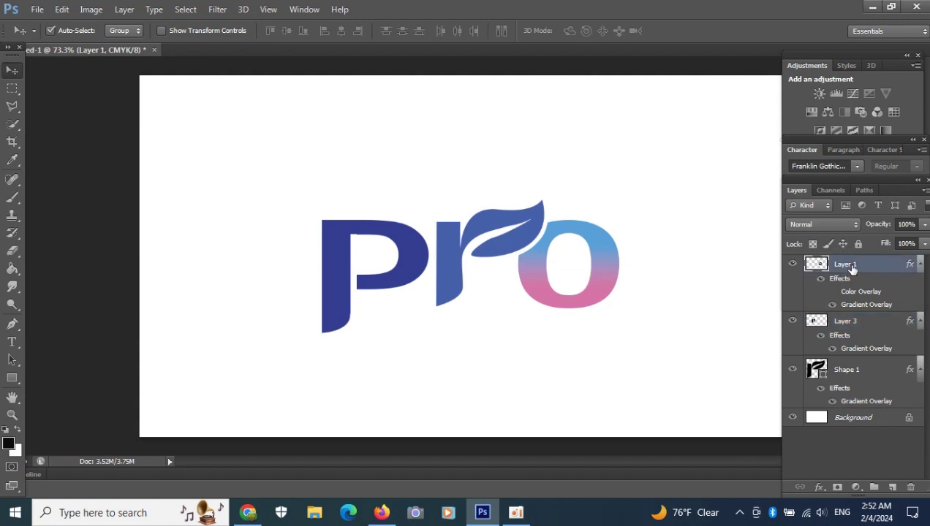
pyautogui.click(875, 486)
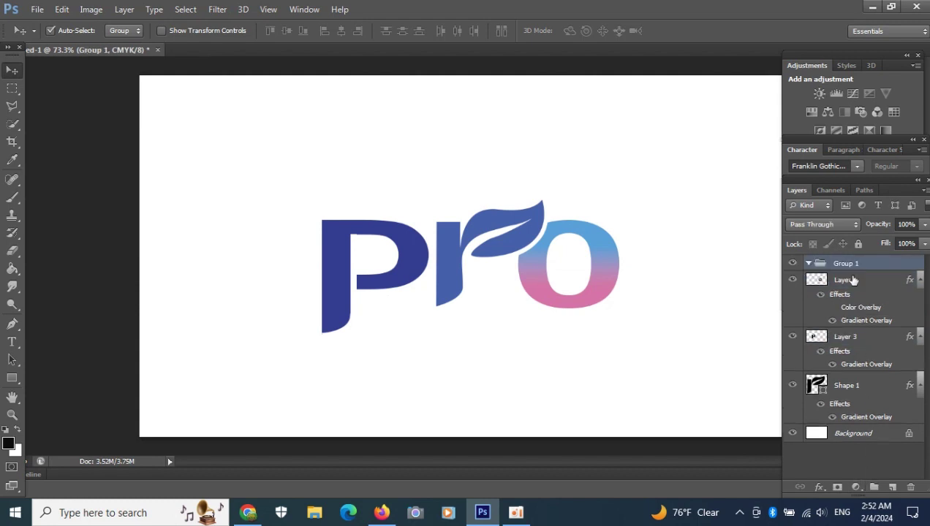
pyautogui.click(850, 284)
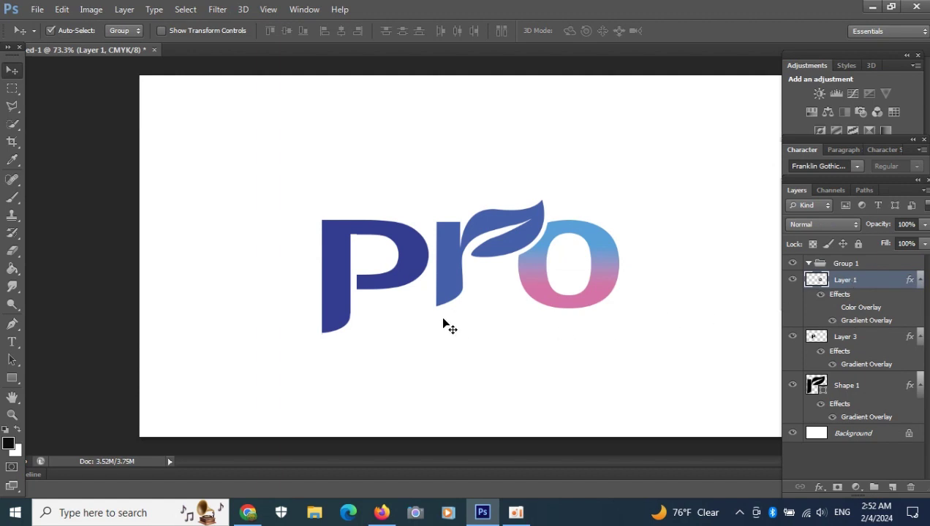
pyautogui.moveTo(409, 272); pyautogui.dragTo(408, 272)
pyautogui.click(835, 280)
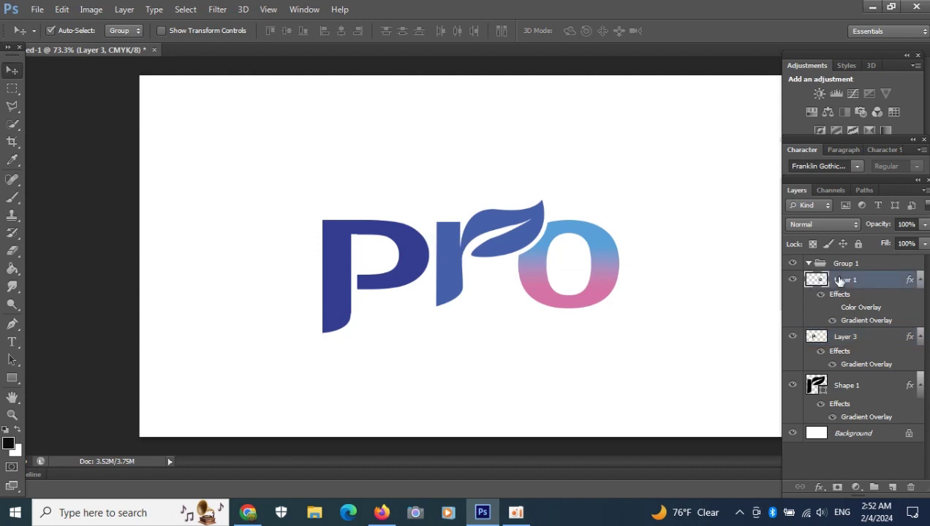
pyautogui.keyDown('shift'); pyautogui.click(846, 340); pyautogui.keyUp('shift')
pyautogui.keyDown('shift'); pyautogui.click(847, 385); pyautogui.keyUp('shift')
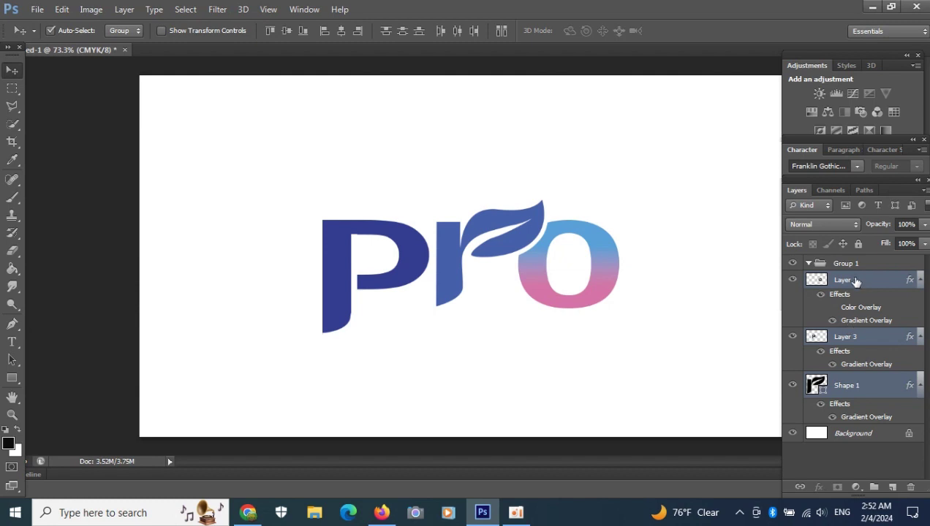
pyautogui.moveTo(848, 277); pyautogui.dragTo(841, 270)
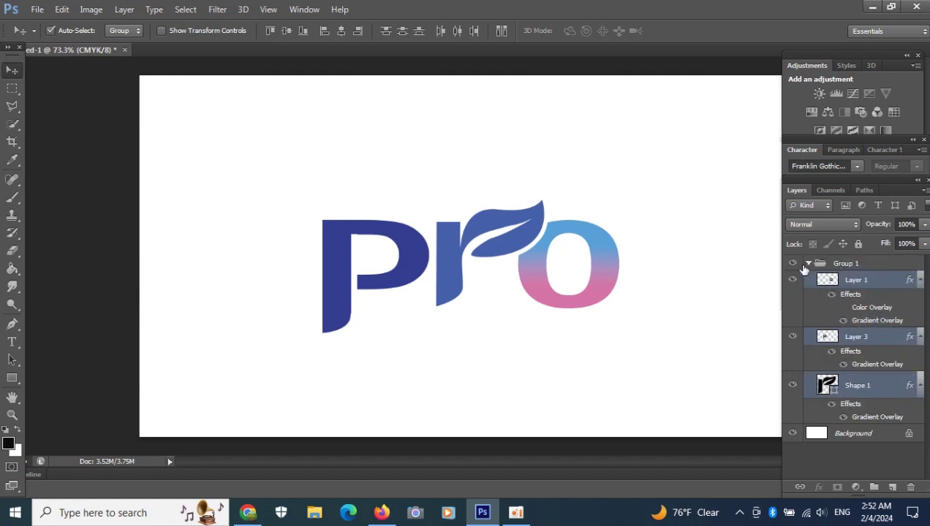
pyautogui.click(804, 266)
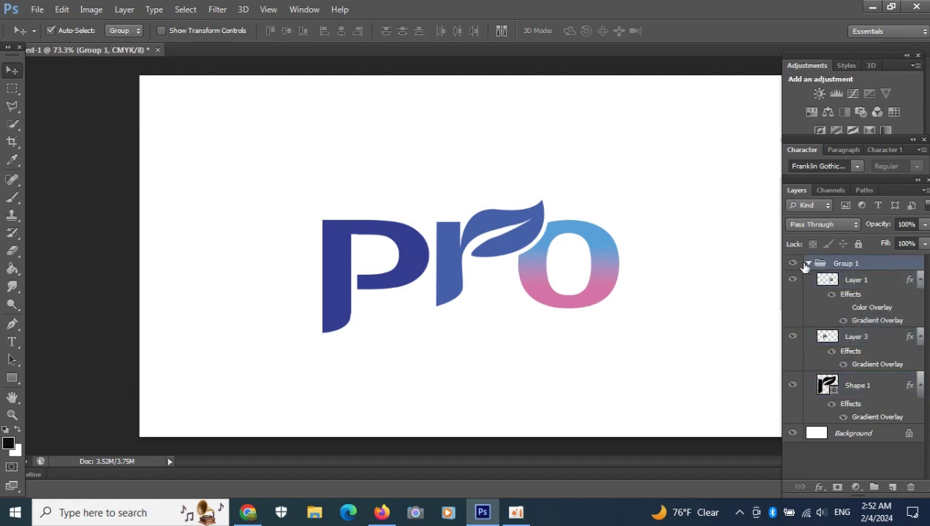
pyautogui.click(807, 265)
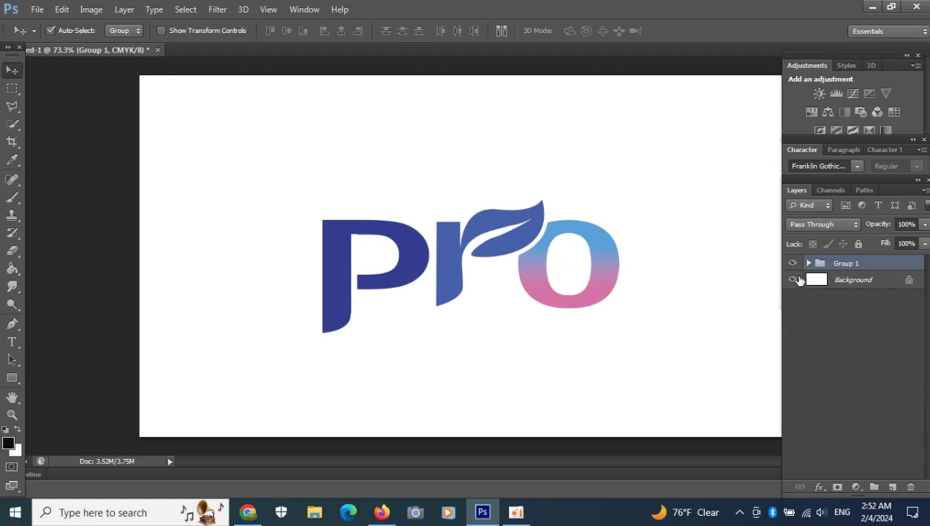
# Step: Show the transform controls and move the whole lettering group slightly up toward the canvas center
pyautogui.click(161, 31)
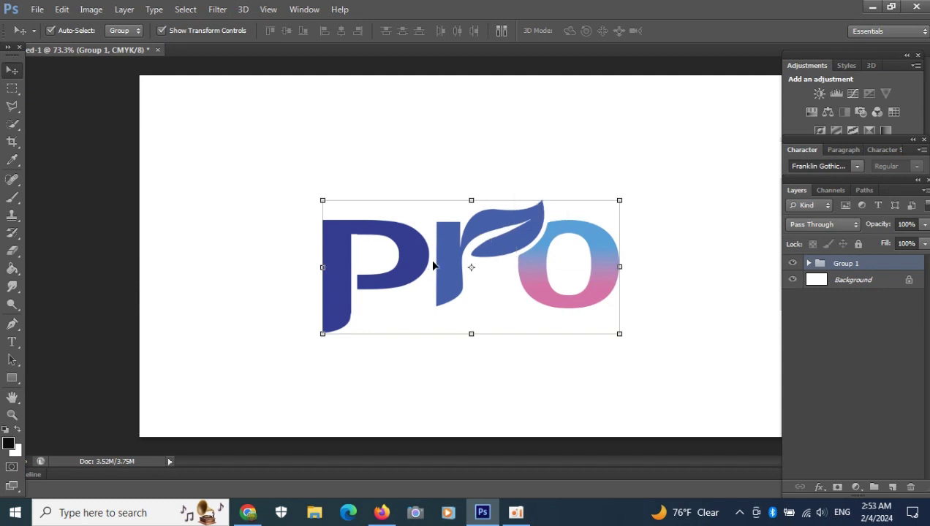
pyautogui.moveTo(491, 272); pyautogui.dragTo(470, 253)
pyautogui.press('Down')
pyautogui.press('Down')
pyautogui.press('Down')
pyautogui.press('Down')
pyautogui.press('Down')
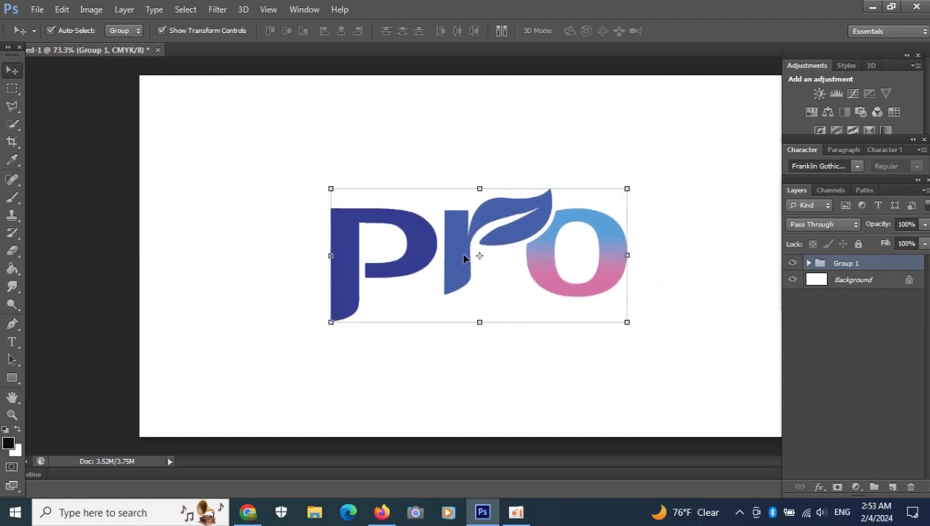
pyautogui.press('Left')
pyautogui.press('Left')
pyautogui.press('Left')
pyautogui.press('Left')
pyautogui.press('Left')
pyautogui.press('Left')
pyautogui.press('Left')
pyautogui.press('Left')
pyautogui.press('Left')
pyautogui.press('Left')
pyautogui.press('Left')
pyautogui.press('Left')
pyautogui.press('Left')
pyautogui.press('Left')
pyautogui.press('Left')
pyautogui.press('Left')
pyautogui.press('Left')
pyautogui.press('Left')
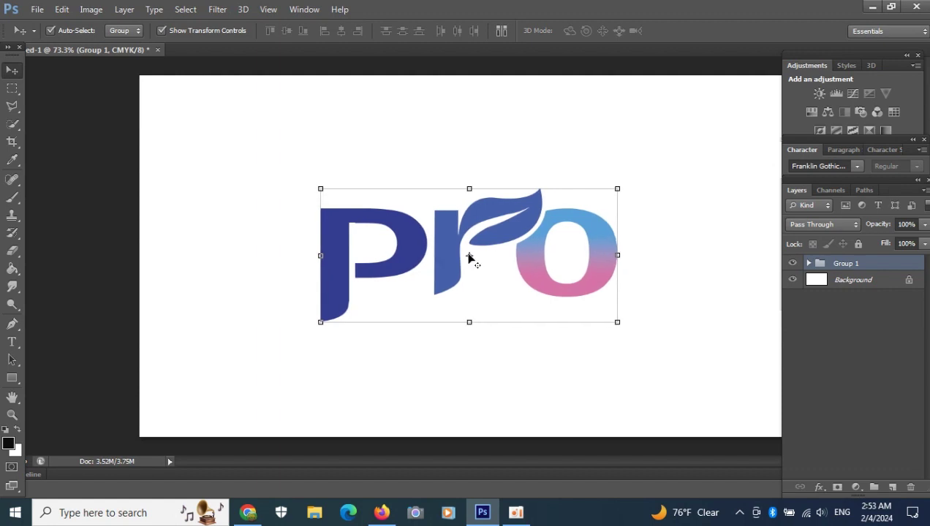
# Step: Within the group, select the P's layer and nudge it up until its top is level with the leaf tip
pyautogui.click(809, 263)
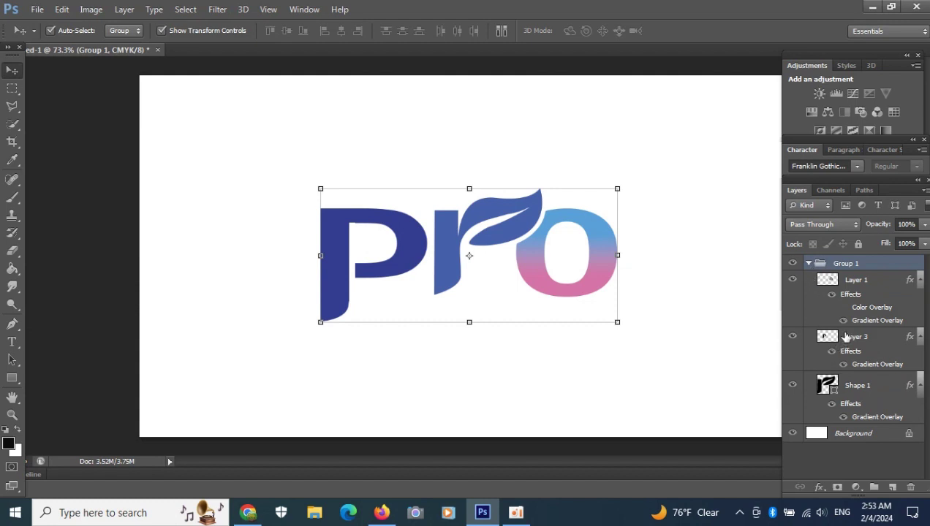
pyautogui.click(849, 344)
pyautogui.click(793, 336)
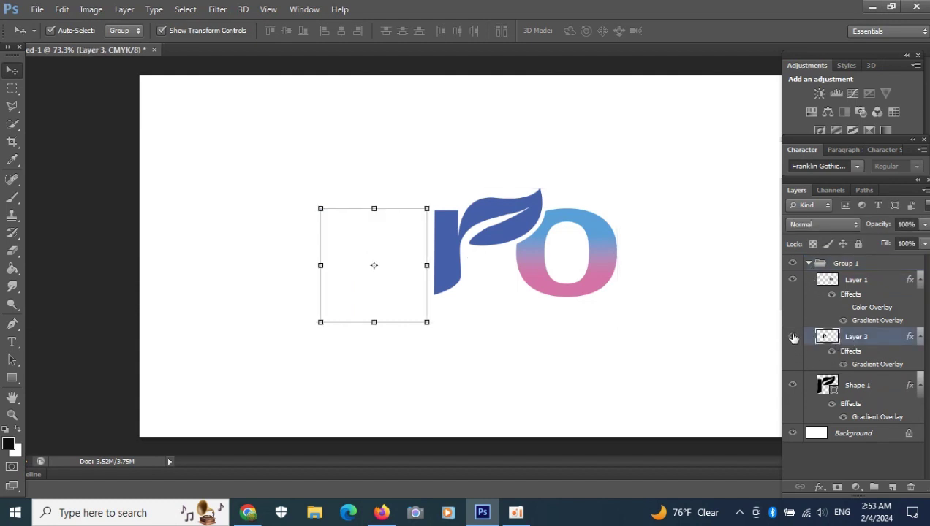
pyautogui.click(792, 336)
pyautogui.press('Up')
pyautogui.press('Up')
pyautogui.press('Up')
pyautogui.press('Up')
pyautogui.press('Up')
pyautogui.press('Up')
pyautogui.press('Up')
pyautogui.press('Up')
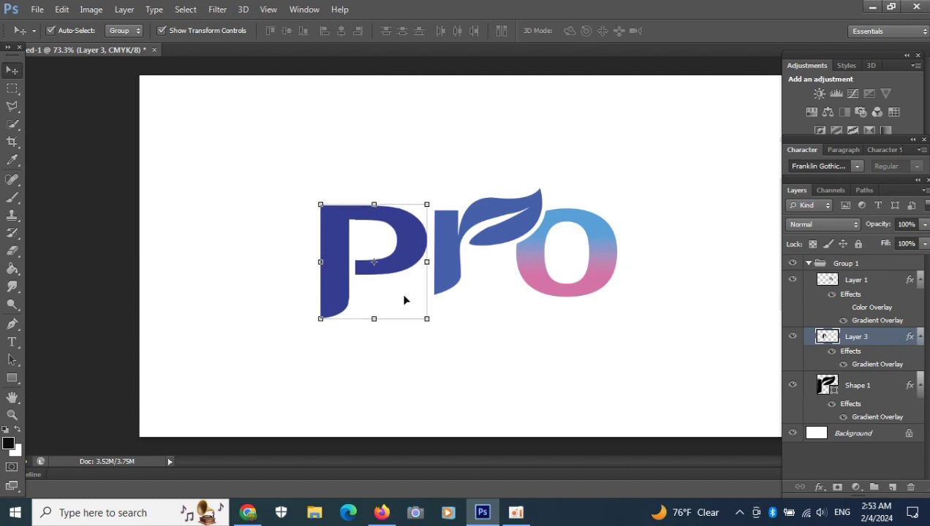
pyautogui.press('Up')
pyautogui.press('Up')
pyautogui.press('Up')
pyautogui.press('Up')
pyautogui.press('Up')
pyautogui.press('Up')
pyautogui.press('Up')
pyautogui.press('Up')
pyautogui.press('Up')
pyautogui.press('Up')
pyautogui.press('Up')
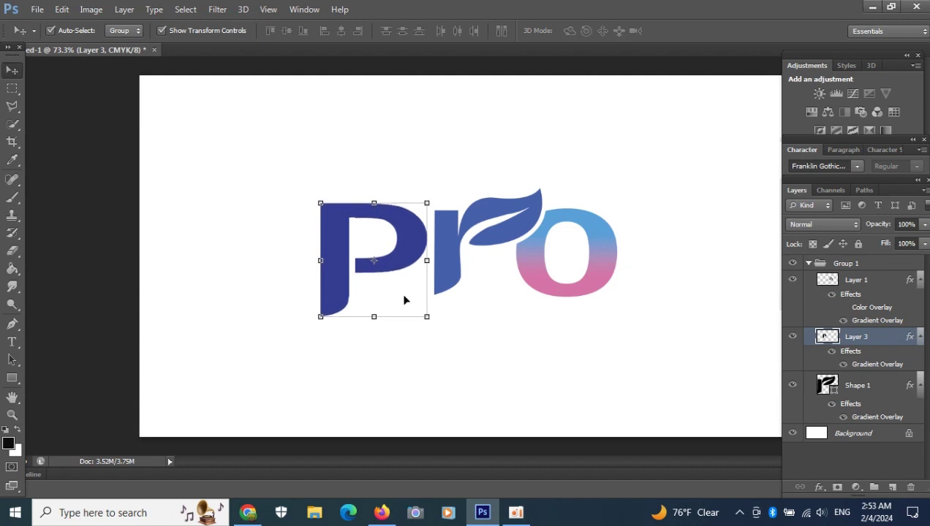
pyautogui.press('Up')
pyautogui.press('Up')
pyautogui.press('Up')
pyautogui.press('Up')
pyautogui.press('Up')
pyautogui.press('Up')
pyautogui.press('Up')
pyautogui.press('Up')
pyautogui.press('Up')
pyautogui.press('Up')
pyautogui.press('Up')
pyautogui.press('Up')
pyautogui.press('Up')
pyautogui.press('Up')
pyautogui.press('Up')
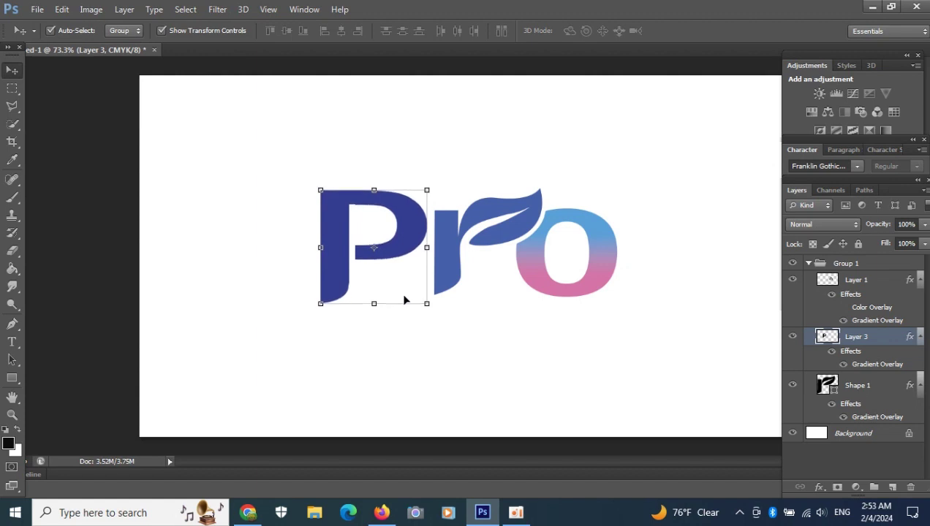
# Step: Shift the whole lettering group slightly down and to the right on the canvas
pyautogui.moveTo(343, 236)
pyautogui.mouseDown()
pyautogui.moveTo(418, 252)
pyautogui.moveTo(336, 242)
pyautogui.mouseUp()
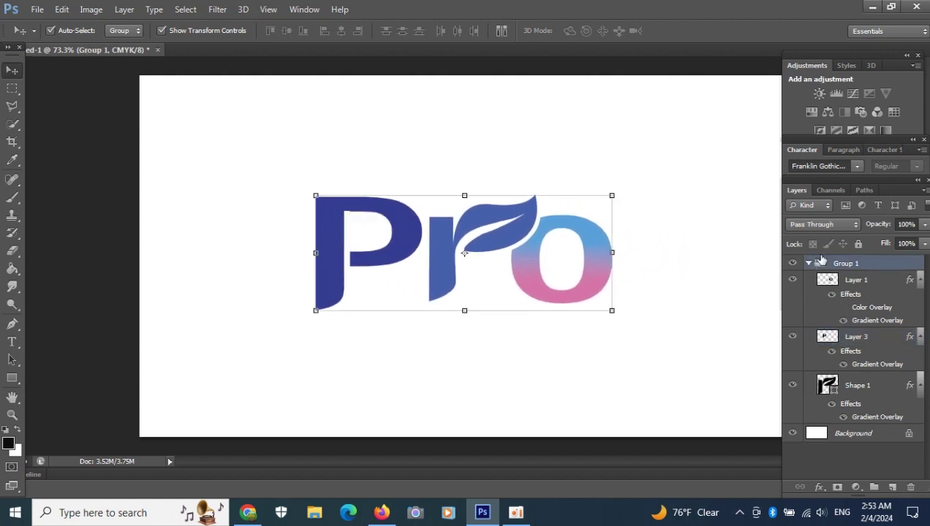
pyautogui.click(855, 336)
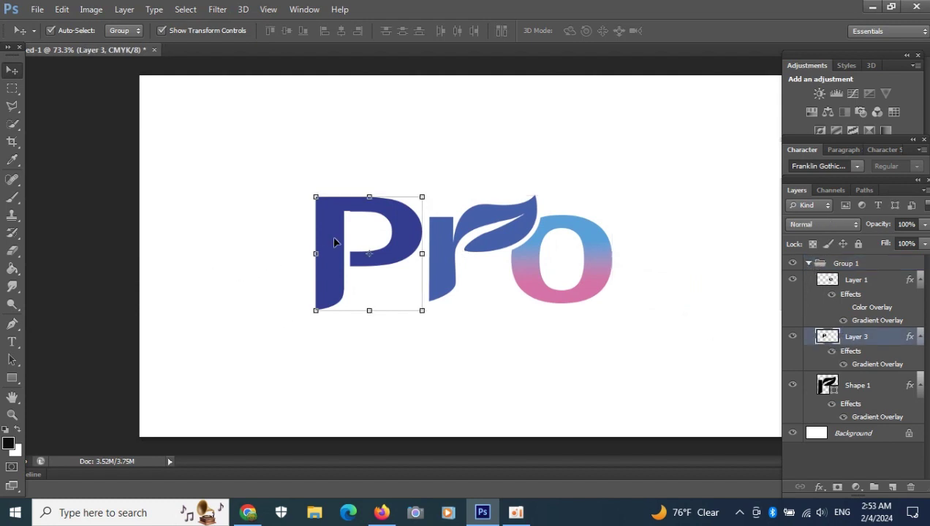
pyautogui.moveTo(340, 235)
pyautogui.mouseDown()
pyautogui.moveTo(369, 238)
pyautogui.moveTo(339, 234)
pyautogui.moveTo(352, 236)
pyautogui.mouseUp()
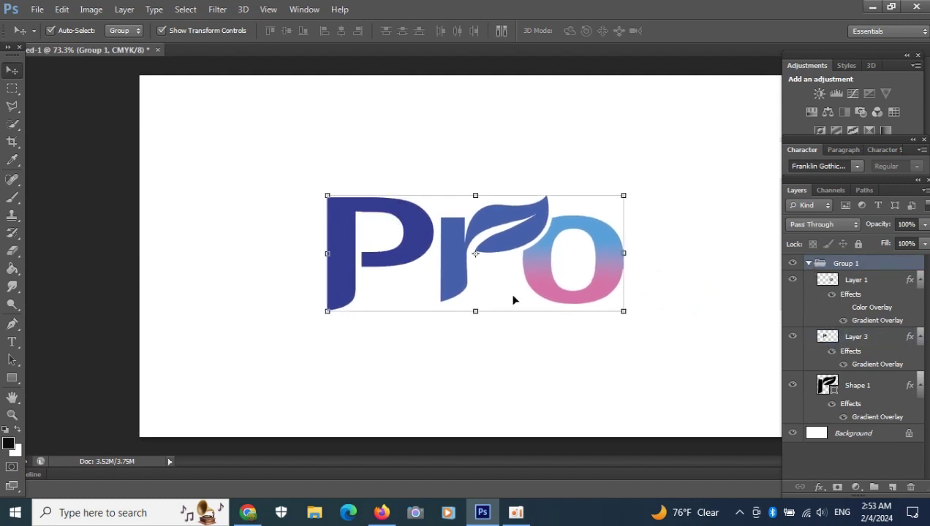
# Step: Select the P's layer in the group and nudge it right until its bowl overlaps the r's stem
pyautogui.click(807, 263)
pyautogui.click(808, 263)
pyautogui.click(832, 340)
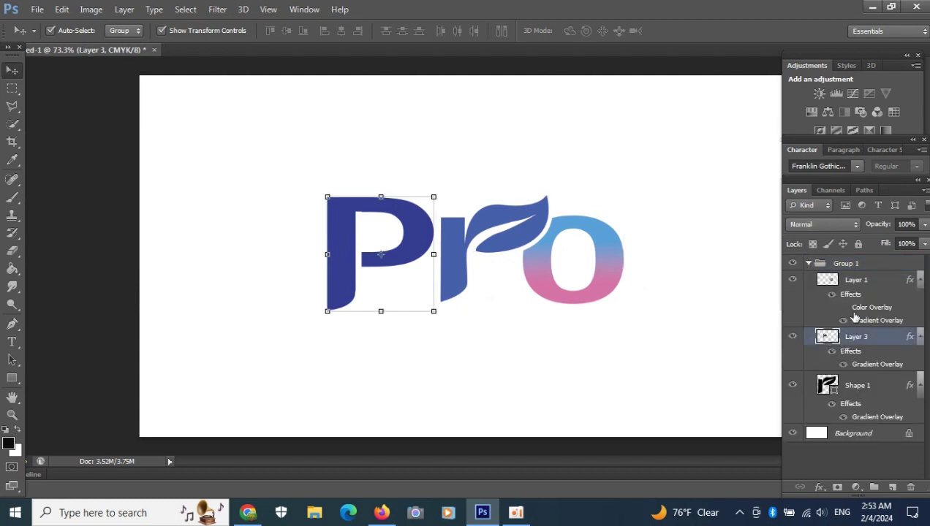
pyautogui.press('Right')
pyautogui.press('Right')
pyautogui.press('Right')
pyautogui.press('Right')
pyautogui.press('Right')
pyautogui.press('Right')
pyautogui.press('Right')
pyautogui.press('Right')
pyautogui.press('Right')
pyautogui.press('Right')
pyautogui.press('Right')
pyautogui.press('Right')
pyautogui.press('Right')
pyautogui.press('Right')
pyautogui.press('Right')
pyautogui.press('Right')
pyautogui.press('Right')
pyautogui.press('Right')
pyautogui.press('Right')
pyautogui.press('Right')
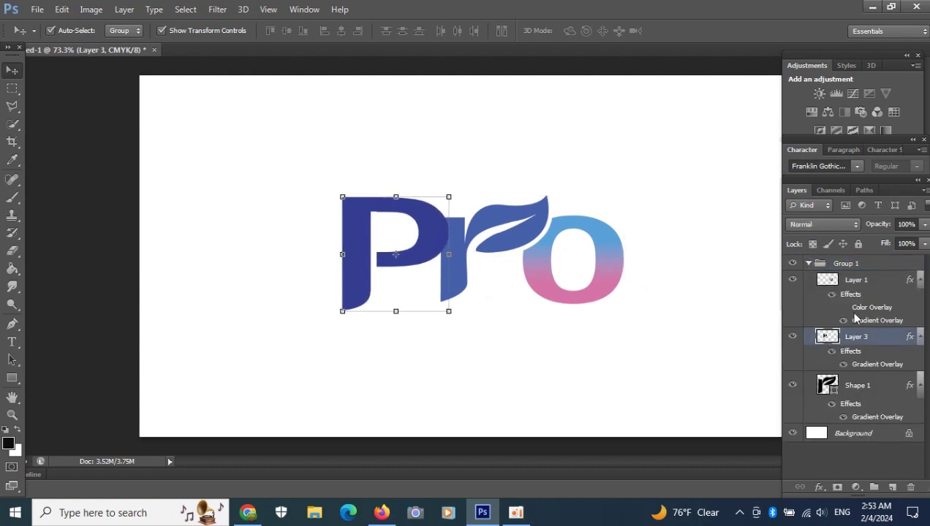
# Step: Nudge the P up until its foot is level with the bottom of the r
pyautogui.press('Up')
pyautogui.press('Up')
pyautogui.press('Up')
pyautogui.press('Up')
pyautogui.press('Up')
pyautogui.press('Up')
pyautogui.press('Up')
pyautogui.press('Up')
pyautogui.press('Up')
pyautogui.press('Up')
pyautogui.press('Up')
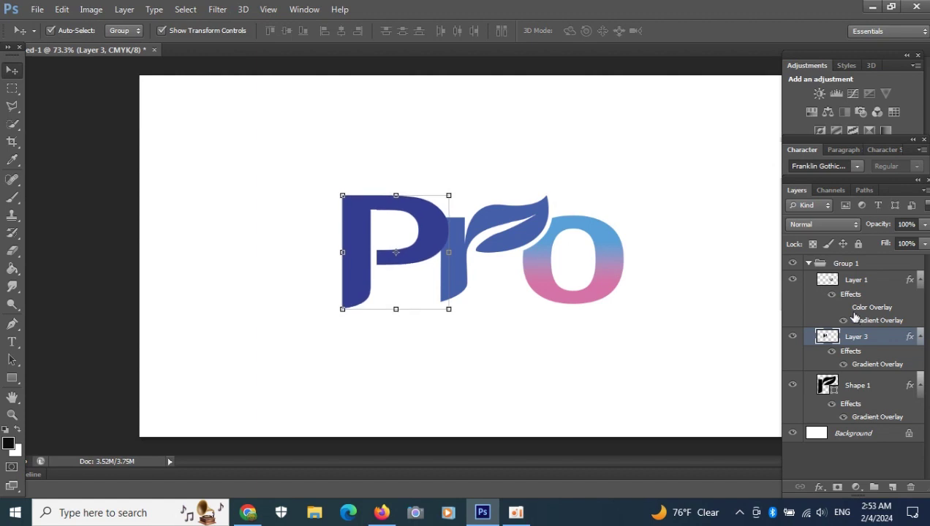
pyautogui.press('Up')
pyautogui.press('Up')
pyautogui.press('Up')
pyautogui.press('Up')
pyautogui.press('Up')
pyautogui.press('Up')
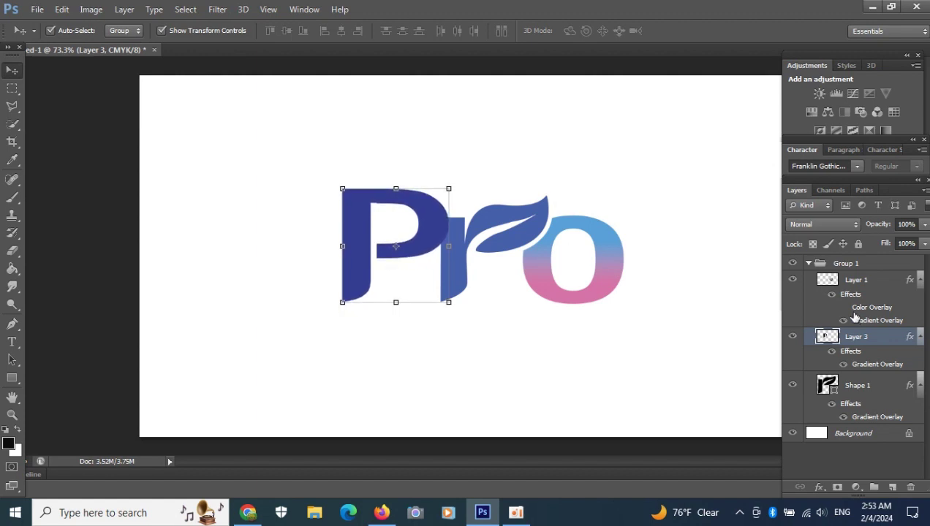
# Step: Nudge the P left until only a narrow gap separates its bowl from the r's stem
pyautogui.press('Left')
pyautogui.press('Left')
pyautogui.press('Left')
pyautogui.press('Left')
pyautogui.press('Left')
pyautogui.press('Left')
pyautogui.press('Left')
pyautogui.press('Left')
pyautogui.press('Left')
pyautogui.press('Left')
pyautogui.press('Left')
pyautogui.press('Left')
pyautogui.press('Left')
pyautogui.press('Left')
pyautogui.press('Left')
pyautogui.press('Left')
pyautogui.press('Left')
pyautogui.press('Left')
pyautogui.press('Left')
pyautogui.press('Left')
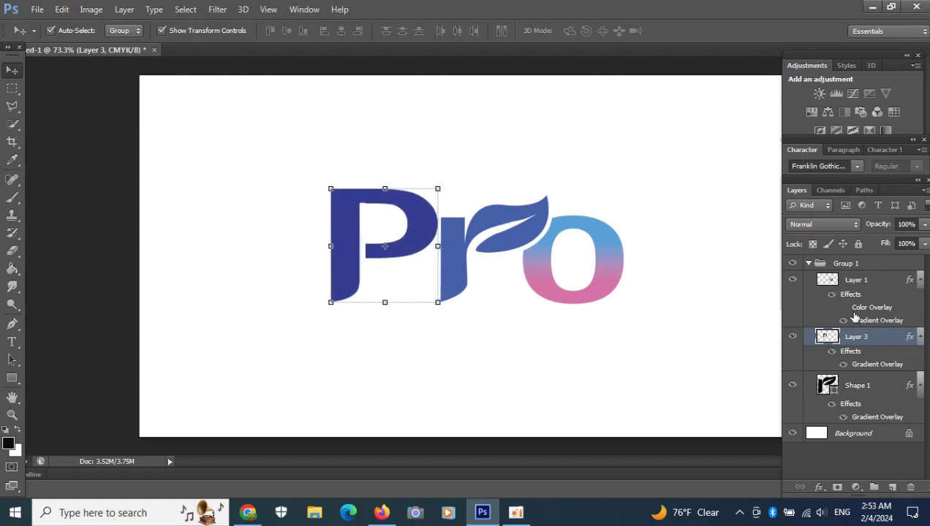
# Step: Nudge the P left to widen the gap between its bowl and the r's stem
pyautogui.press('Left')
pyautogui.press('Left')
pyautogui.press('Left')
pyautogui.press('Left')
pyautogui.press('Left')
pyautogui.press('Left')
# Step: Nudge the P slightly back toward the r to tighten the spacing, and hide the transform controls
pyautogui.press('Right')
pyautogui.press('Right')
pyautogui.press('Right')
pyautogui.press('Right')
pyautogui.press('Right')
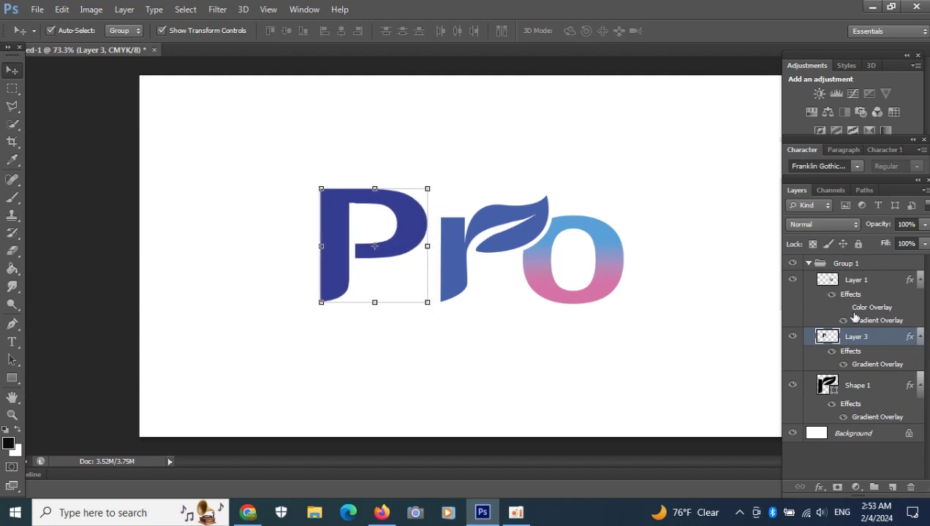
pyautogui.press('Right')
pyautogui.press('Right')
pyautogui.press('Right')
pyautogui.press('Right')
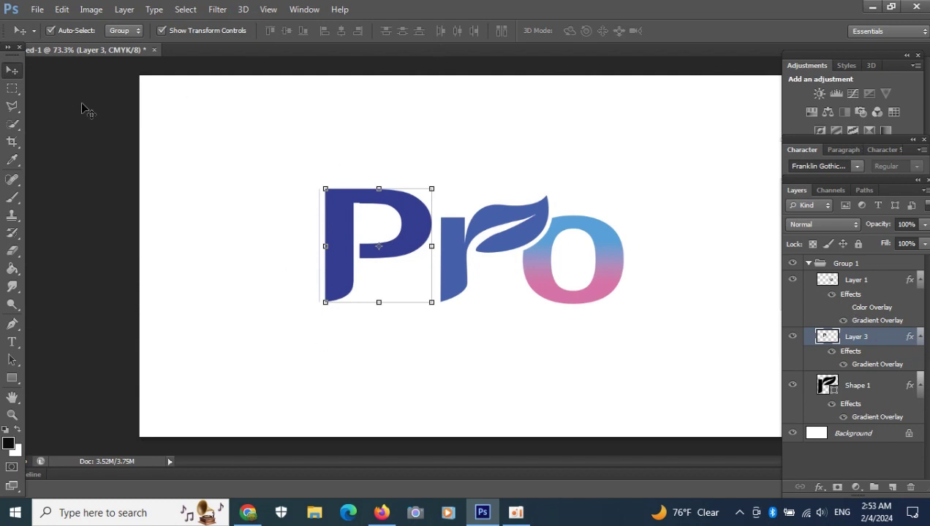
pyautogui.click(194, 33)
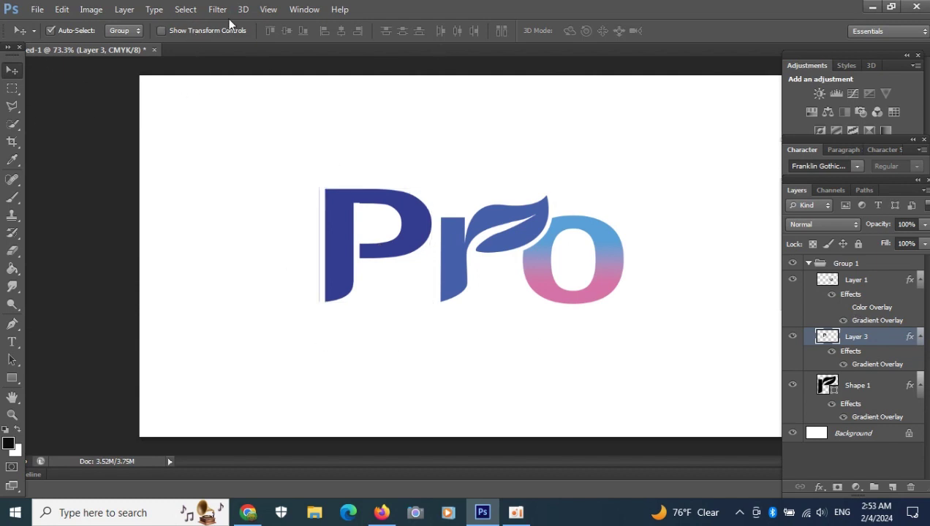